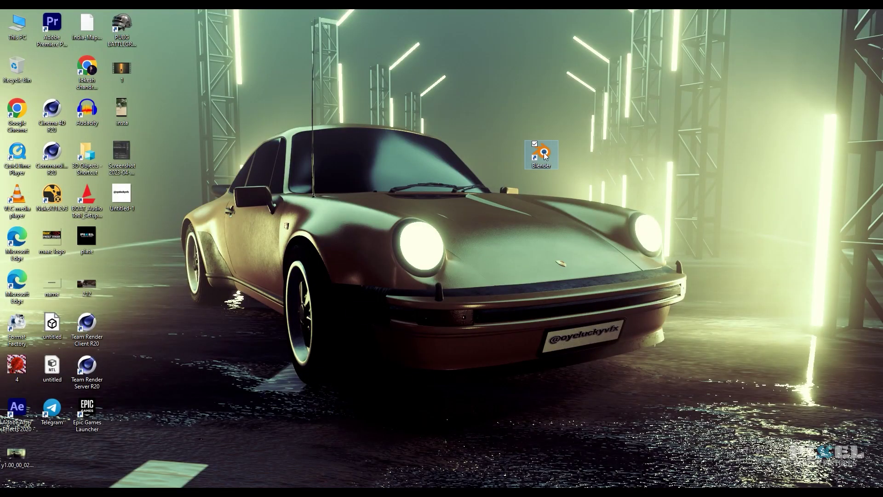
Step: Launch Blender, dismiss the splash screen and delete the default cube
double_click(544, 153)
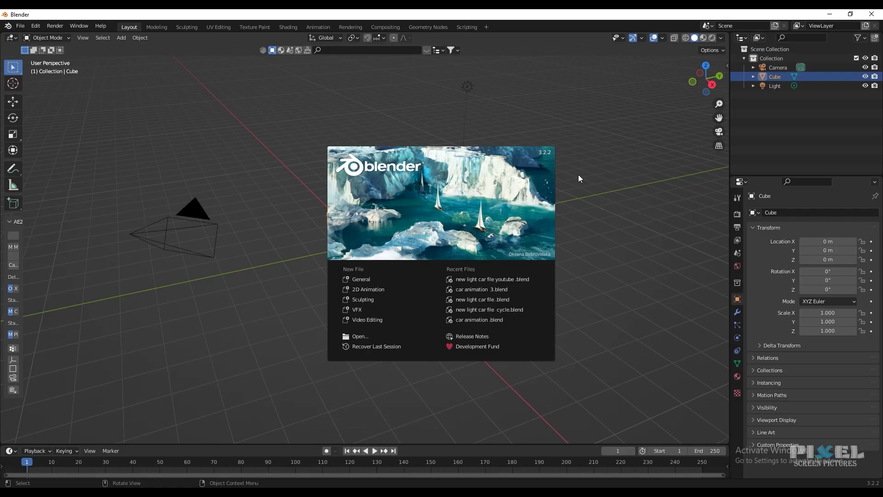
click(603, 106)
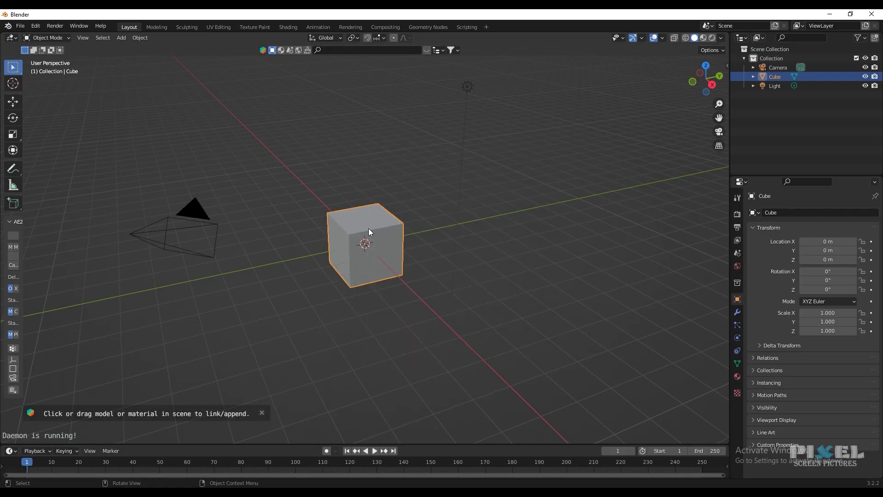
key(Delete)
Step: Add a mesh plane at the centre of the empty scene as the ground
middle_drag(358, 265, 429, 310)
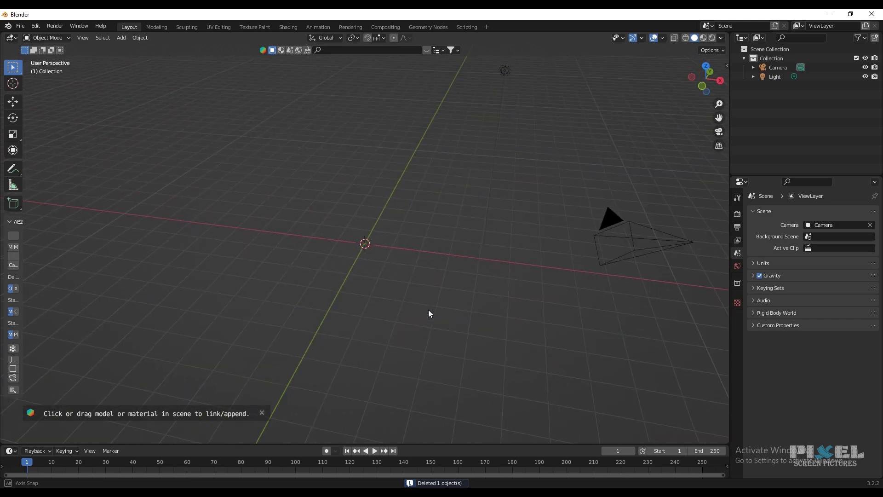
key(shift+a)
mouse_move(430, 301)
click(465, 300)
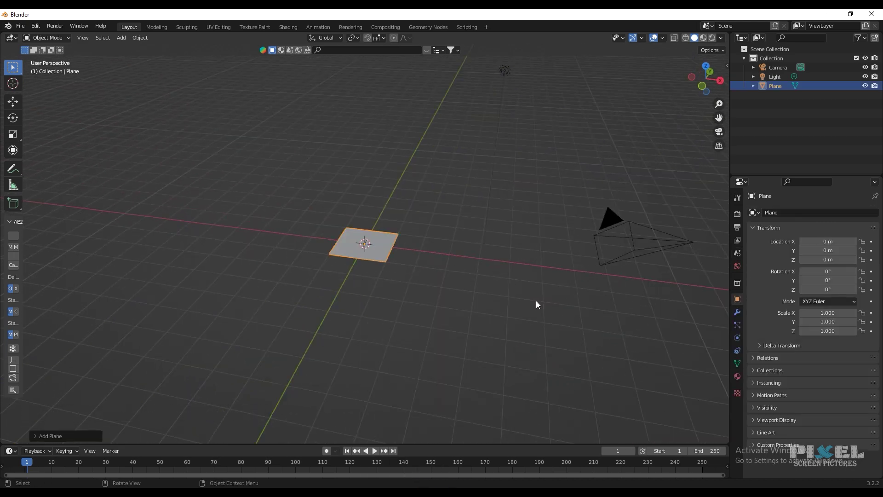
Step: Set the ground plane's dimensions to 20 m in X and 80 m in Y
key(n)
key(Return)
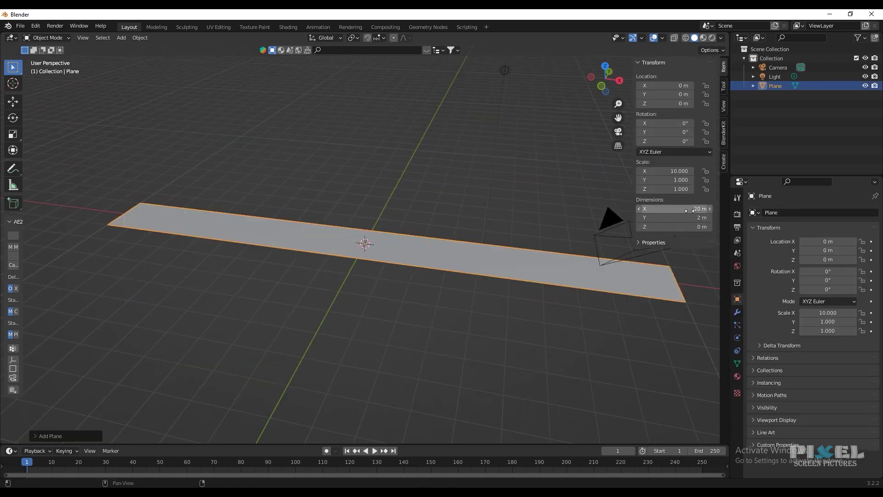
click(685, 218)
text(80)
key(Return)
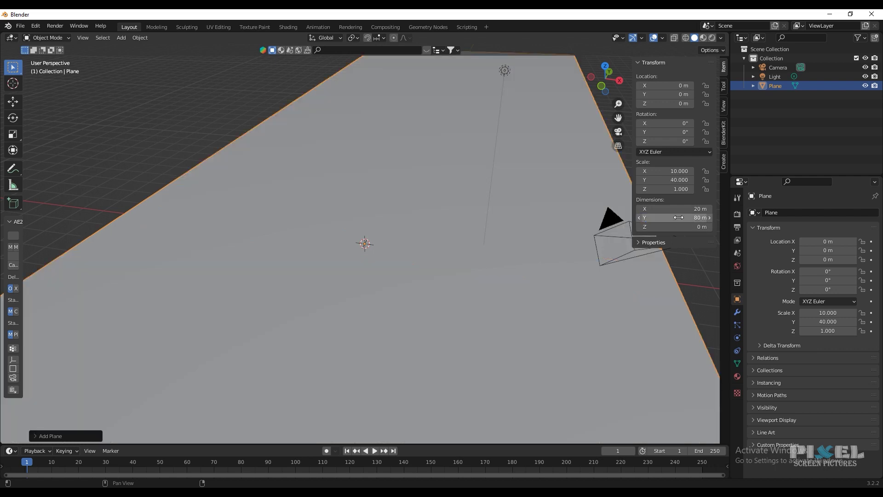
scroll(482, 219, down, 6)
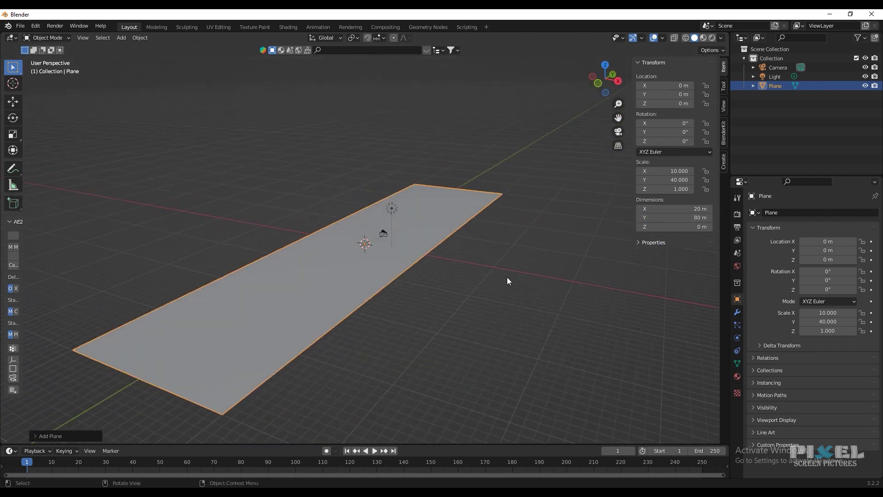
click(507, 281)
key(n)
Step: Import the FBX file 3d-model.fbx from the uploads_files_205647_3d-model.fbx folder in D:\blender\car video
click(20, 25)
mouse_move(63, 148)
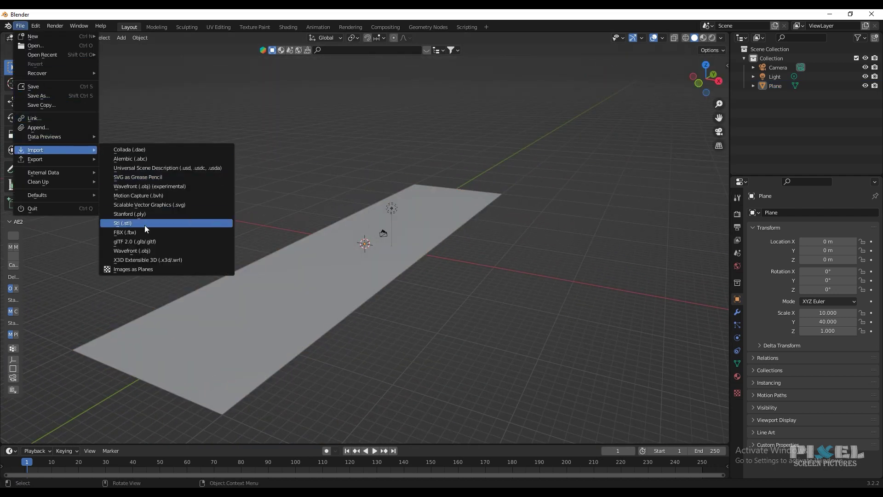
click(143, 235)
click(381, 131)
key(ctrl+v)
key(Return)
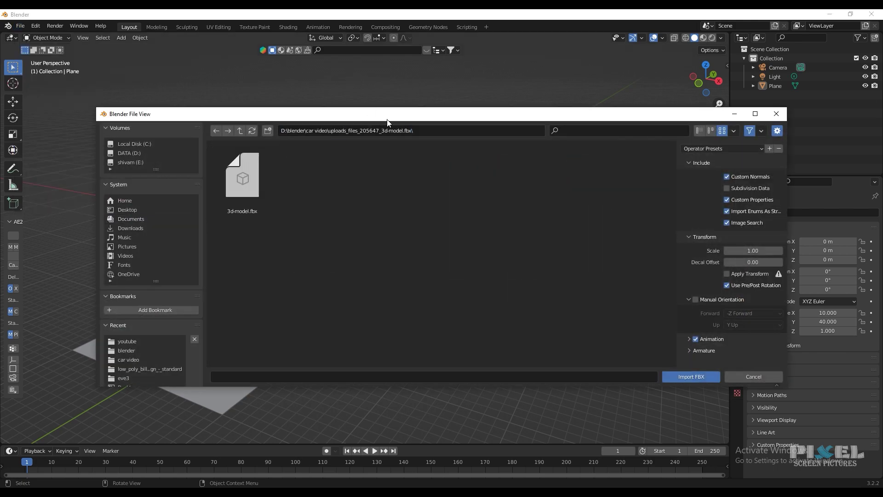
click(249, 184)
click(675, 376)
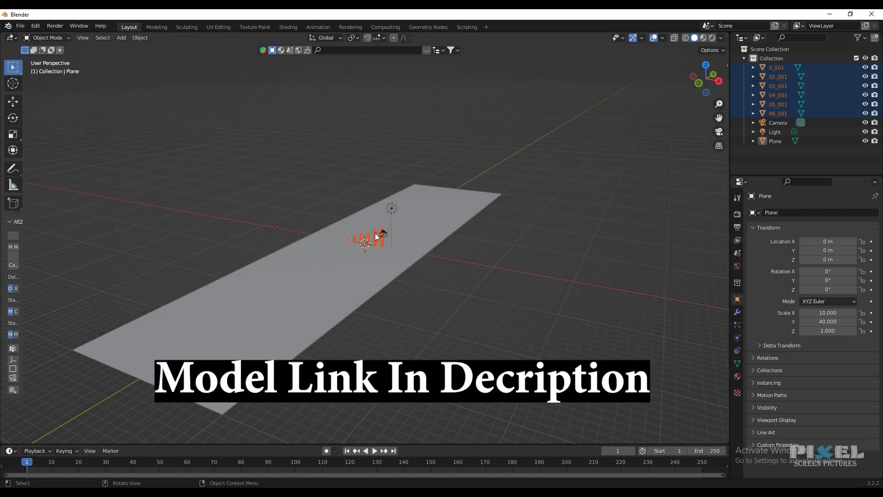
Step: Delete the imported trusses 0_001 through 05_001, keeping only the tallest one, 06_001
scroll(293, 249, up, 5)
middle_drag(293, 248, 382, 240)
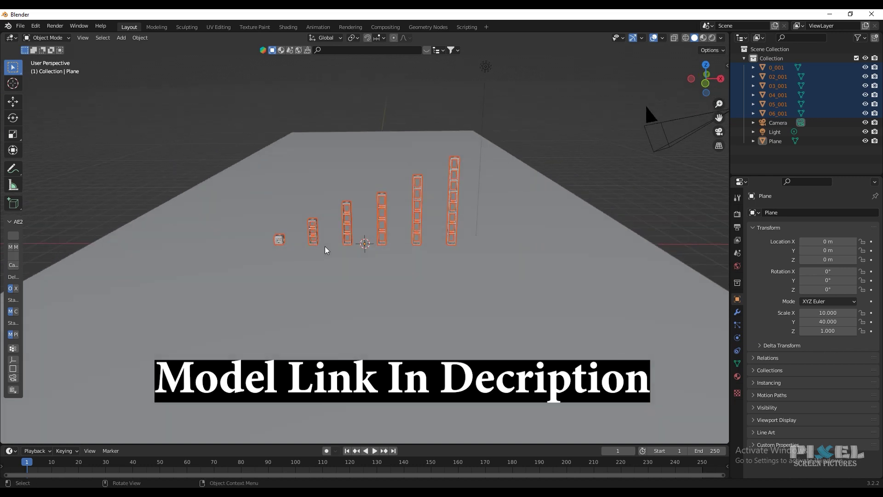
click(777, 122)
click(778, 114)
click(777, 105)
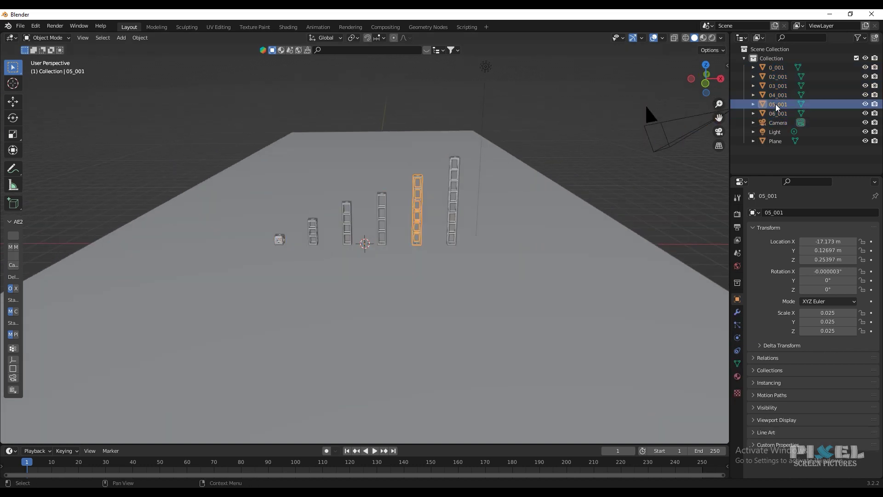
shift+click(777, 67)
key(Delete)
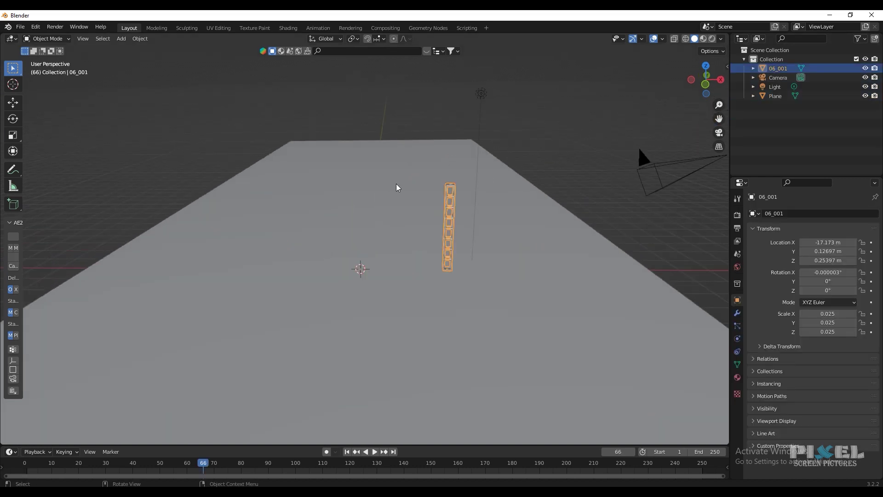
Step: Activate the Move tool in top view and set the truss's origin to its geometry
key(KP_7)
scroll(495, 168, up, 3)
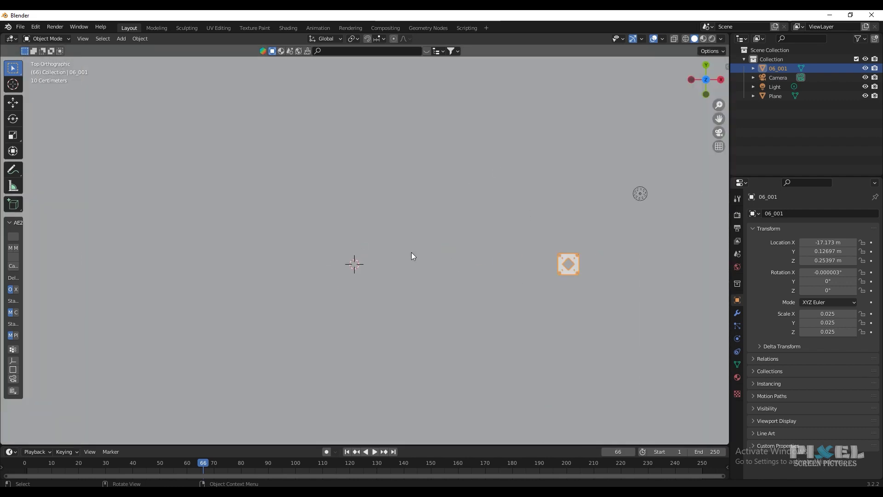
scroll(405, 250, down, 6)
key(shift+space)
key(g)
scroll(371, 263, up, 2)
scroll(419, 259, down, 2)
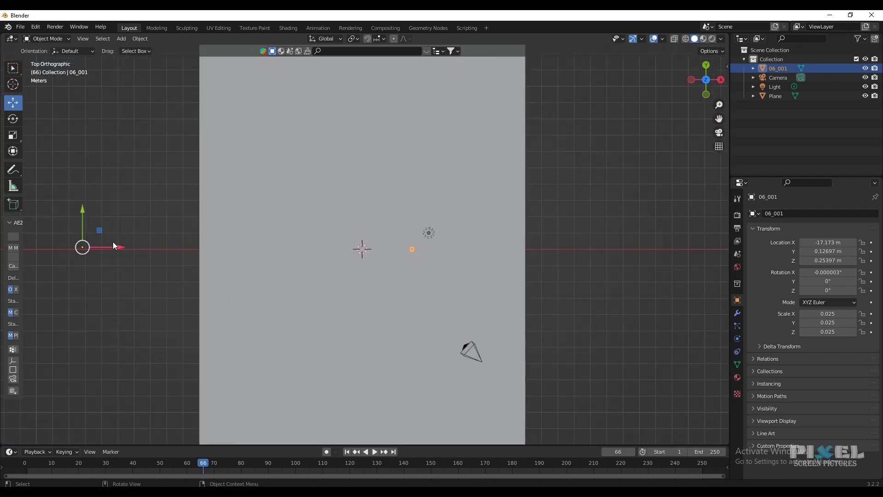
right_click(412, 251)
mouse_move(407, 280)
click(468, 291)
scroll(404, 249, up, 8)
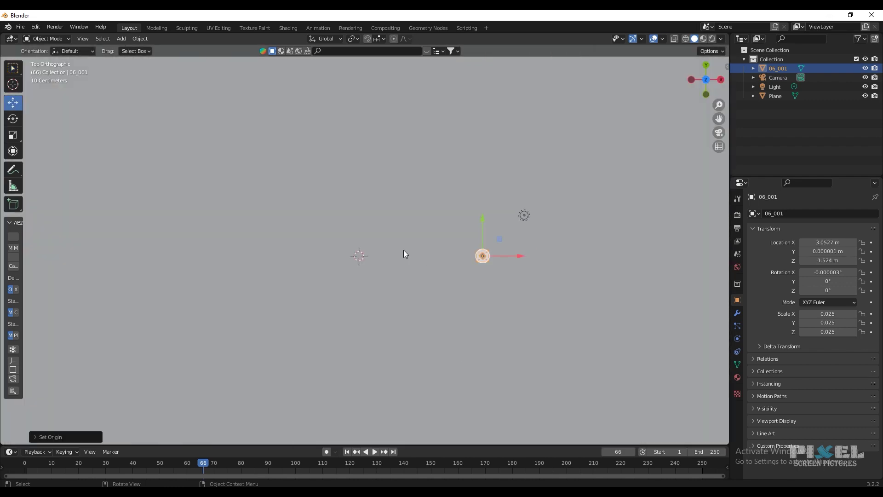
Step: Move the truss along X onto the world centre at X location 0 m, using wireframe display for precise alignment
drag(644, 269, 381, 262)
scroll(357, 274, up, 10)
scroll(398, 166, up, 5)
mouse_move(358, 272)
shift+middle_down()
mouse_move(498, 274)
mouse_move(507, 281)
shift+middle_up()
drag(459, 282, 441, 282)
click(686, 38)
scroll(402, 307, up, 4)
shift+middle_drag(497, 326, 465, 287)
drag(460, 285, 457, 285)
scroll(407, 299, up, 5)
shift+middle_drag(513, 343, 405, 237)
scroll(366, 321, up, 6)
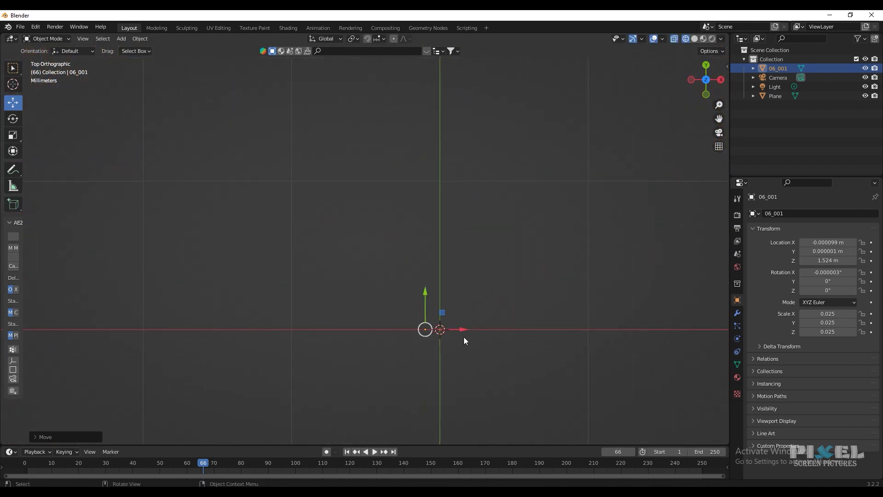
drag(456, 327, 478, 325)
scroll(478, 324, down, 20)
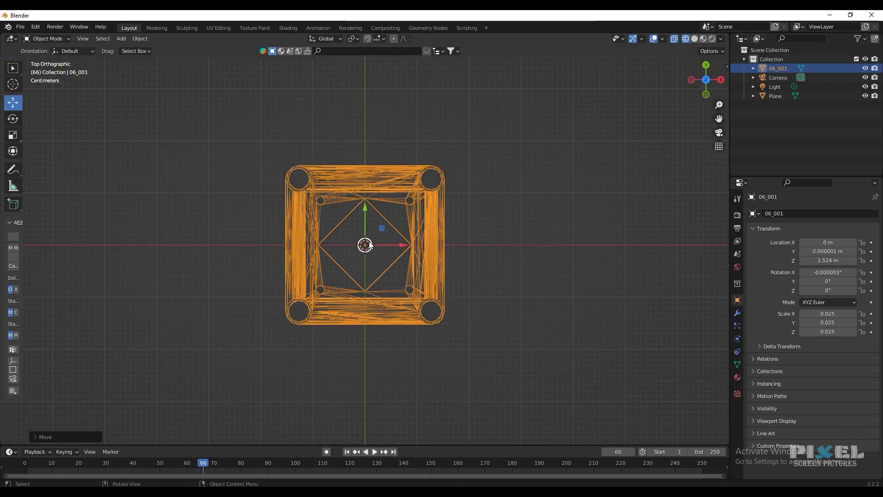
scroll(366, 235, up, 8)
mouse_move(373, 236)
shift+middle_down()
mouse_move(442, 294)
mouse_move(391, 274)
mouse_move(366, 306)
mouse_move(384, 300)
mouse_move(384, 230)
shift+middle_up()
scroll(401, 243, down, 3)
scroll(396, 241, down, 5)
scroll(383, 230, down, 5)
scroll(382, 230, up, 4)
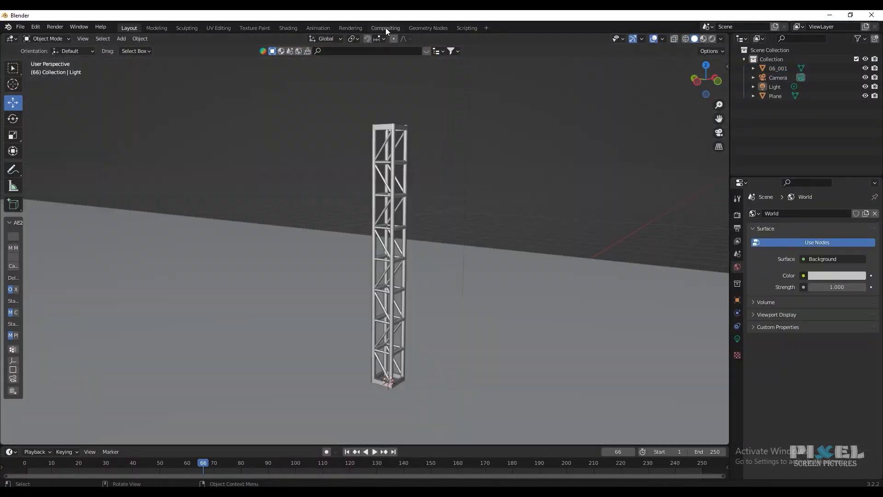
Step: Switch to the Geometry Nodes workspace, add a mesh cube and rename it "light"
click(428, 28)
middle_drag(488, 115, 554, 175)
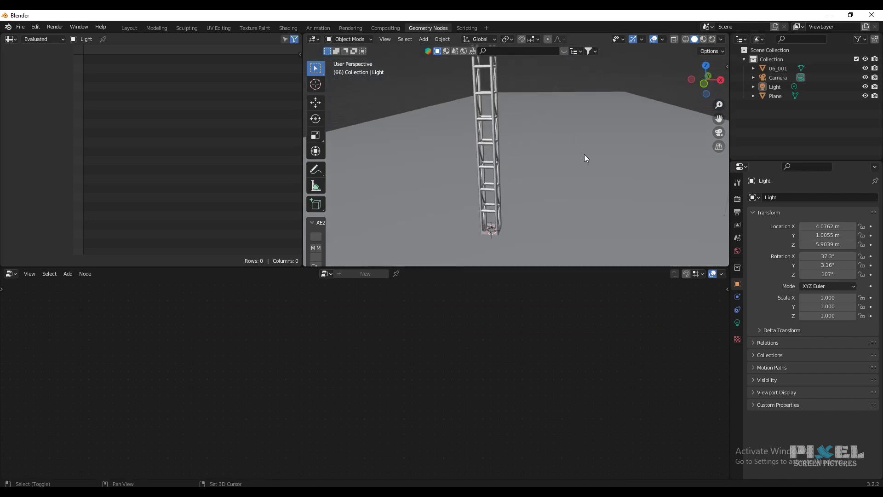
key(shift+a)
mouse_move(584, 153)
click(628, 162)
click(772, 90)
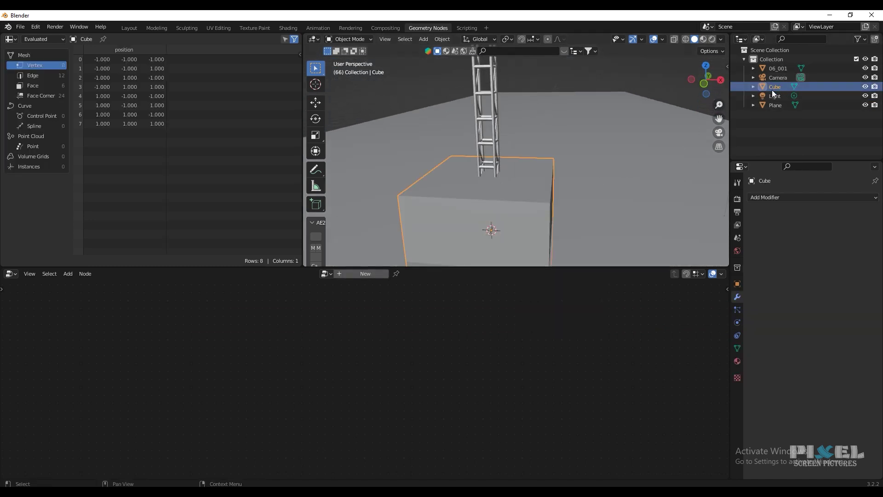
double_click(776, 87)
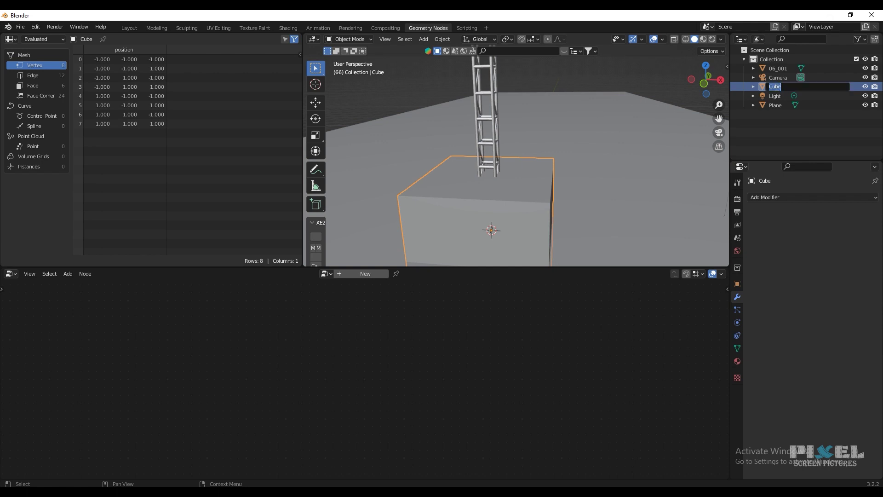
key(Return)
Step: Move the truss 06_001 into a new collection named "final light" and exclude that collection from the view layer
click(775, 69)
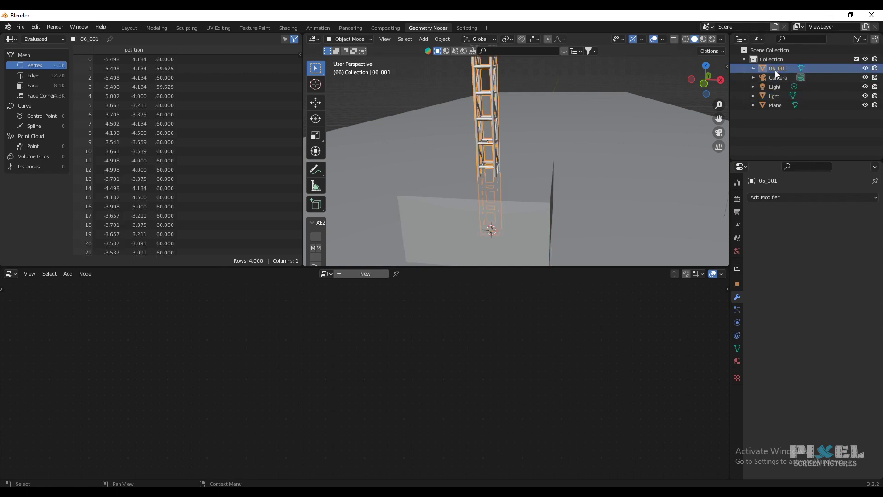
key(m)
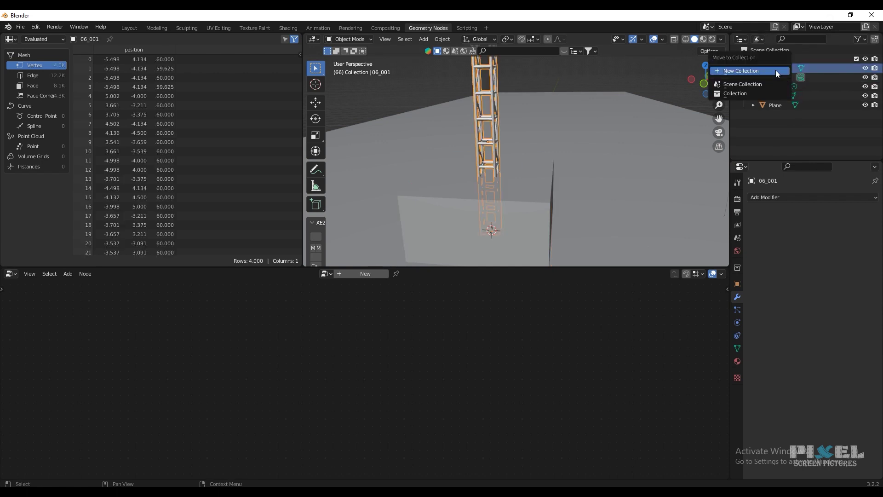
click(776, 72)
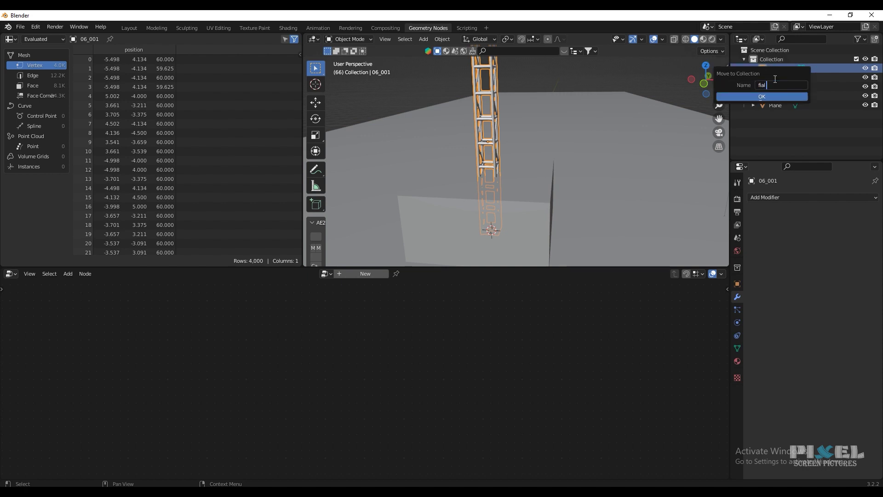
text(final light)
click(757, 96)
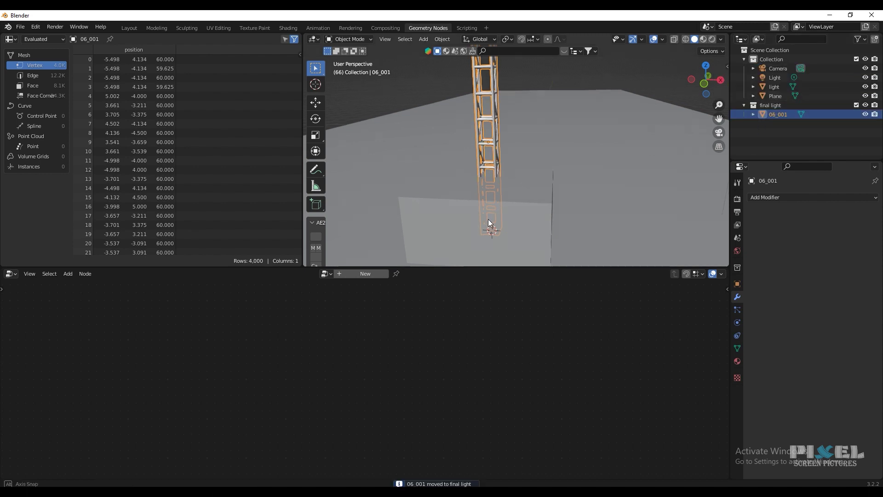
middle_drag(488, 219, 530, 182)
scroll(503, 200, down, 5)
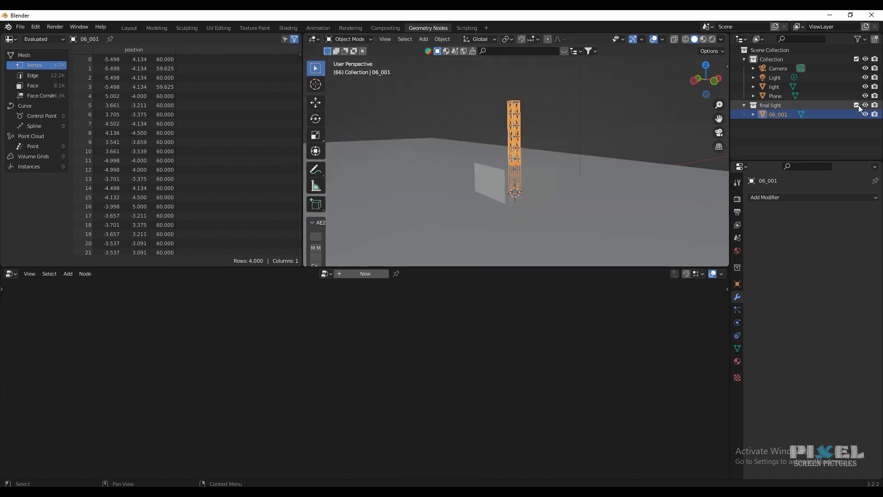
click(856, 105)
Step: Create a new geometry node tree on the light cube and disconnect Group Input from Group Output, moving Group Input aside
click(778, 95)
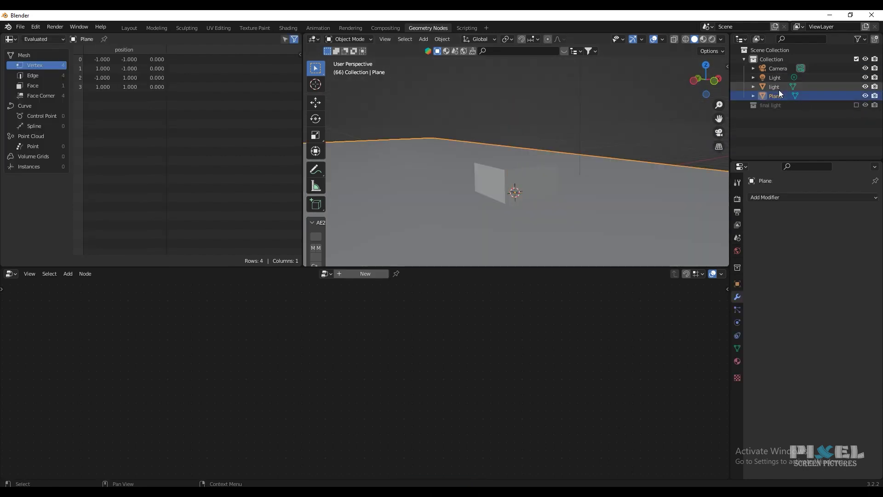
click(780, 88)
middle_drag(597, 206, 542, 230)
click(364, 274)
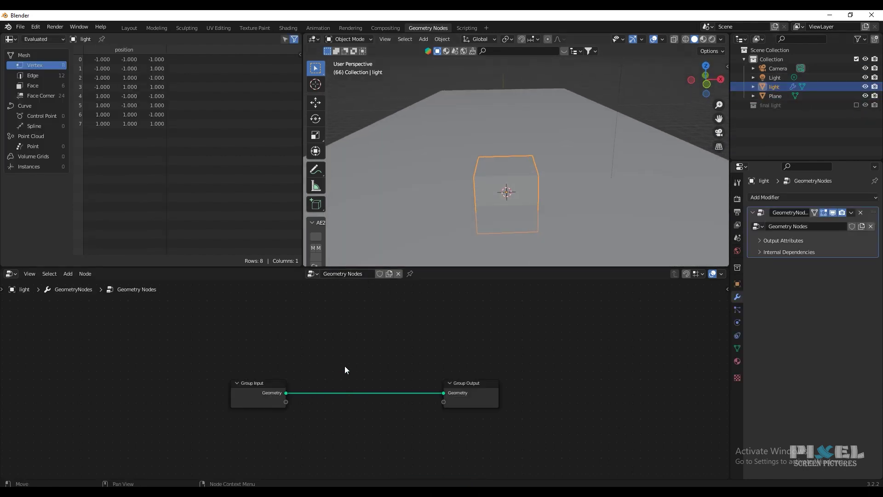
mouse_move(342, 386)
ctrl+right_down()
mouse_move(351, 408)
mouse_move(352, 392)
ctrl+right_up()
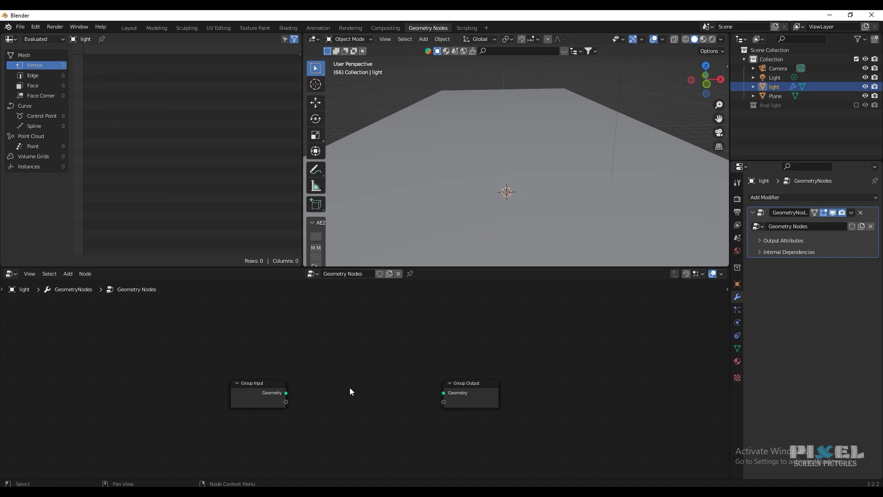
drag(269, 384, 103, 409)
Step: Add a Collection Info node next to the Group Input node
middle_drag(242, 318, 291, 358)
scroll(291, 358, down, 3)
key(shift+a)
click(286, 274)
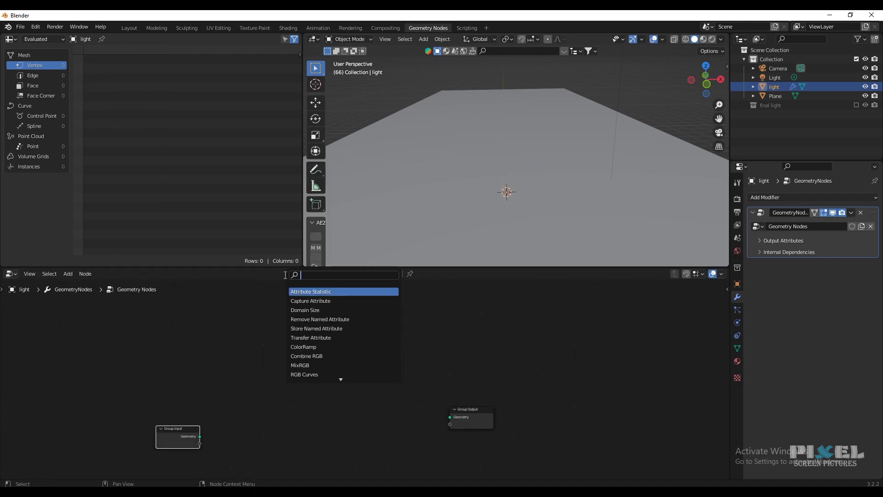
text(collection)
key(Return)
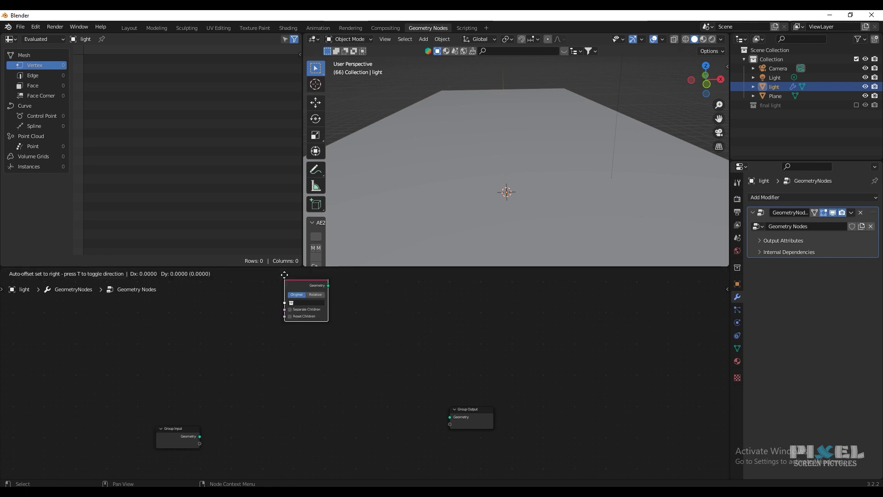
click(237, 417)
Step: Add a Mesh Line node above the Collection Info node
key(shift+a)
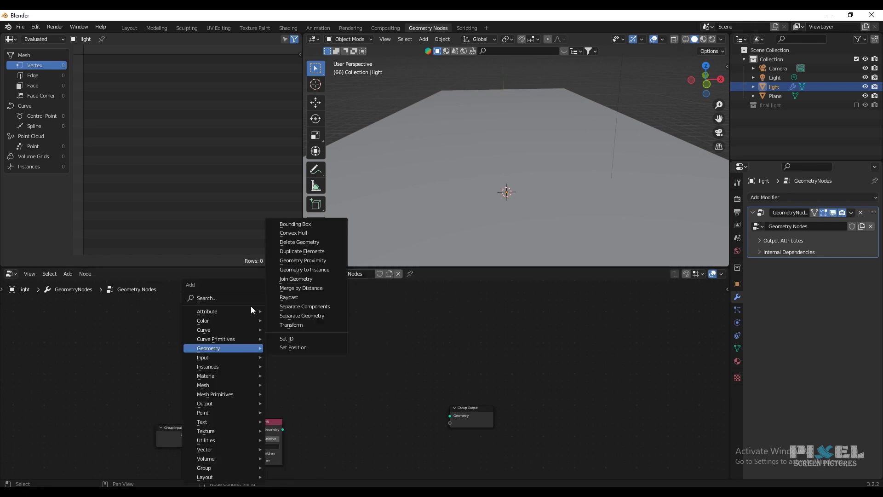
click(244, 299)
text(mesh)
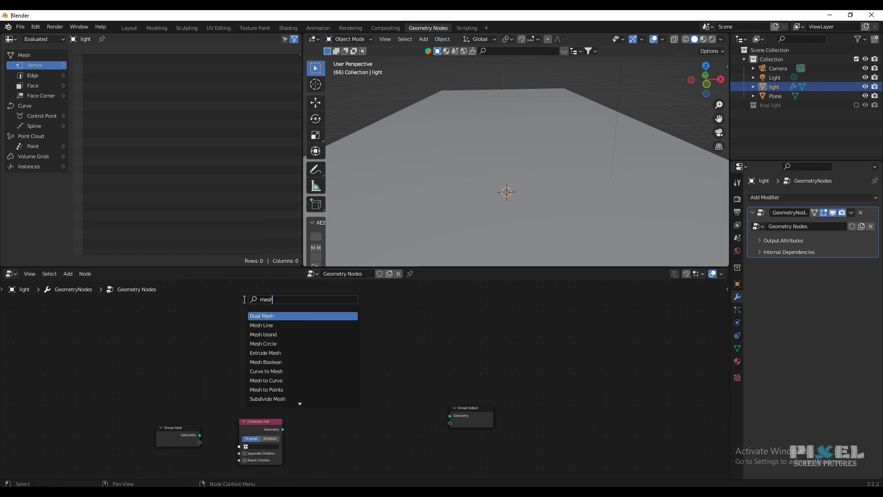
key(Down)
key(Return)
click(257, 385)
Step: Add an Instance on Points node beside the Mesh Line node
key(shift+a)
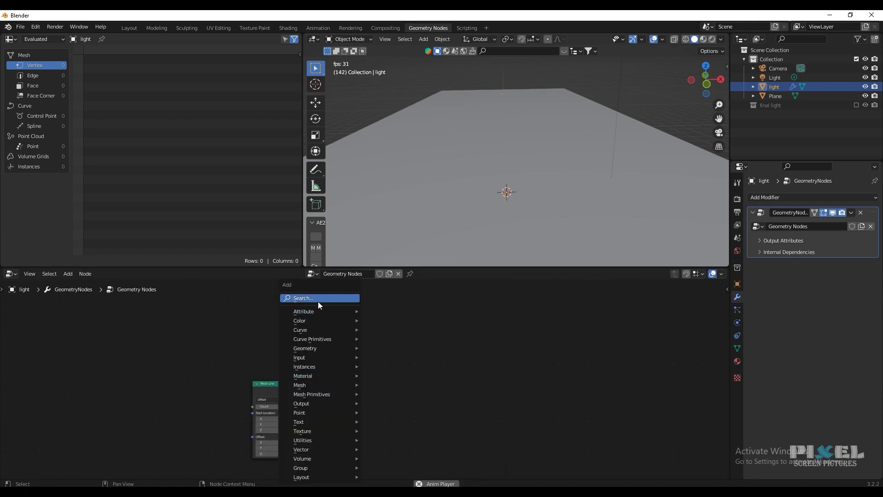
click(318, 299)
text(ins)
key(Down)
key(Down)
key(Down)
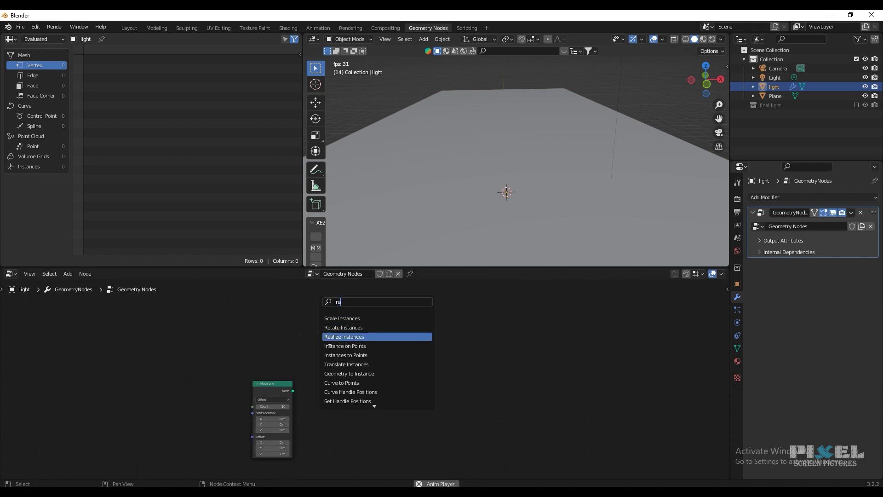
key(Return)
scroll(346, 368, down, 3)
scroll(348, 343, up, 3)
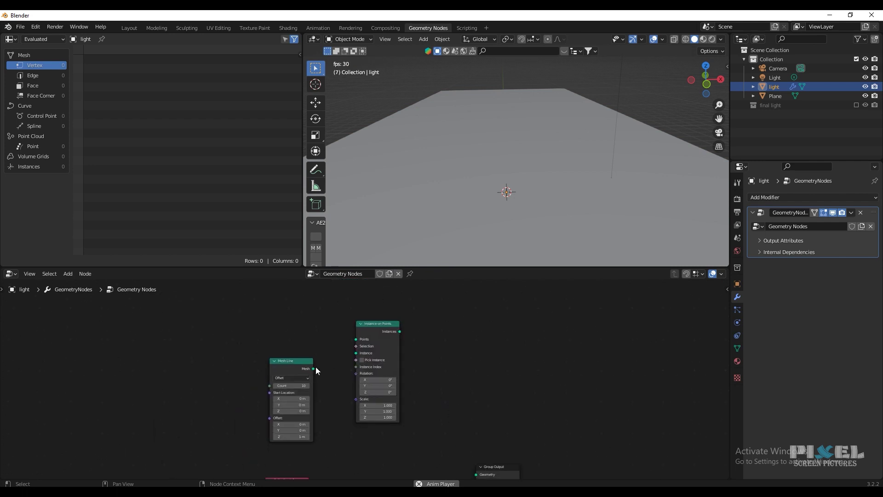
Step: Connect the Mesh Line output to Points and the Collection Info geometry to Instance on the Instance on Points node
drag(313, 368, 356, 339)
middle_drag(356, 441, 309, 372)
drag(269, 440, 316, 332)
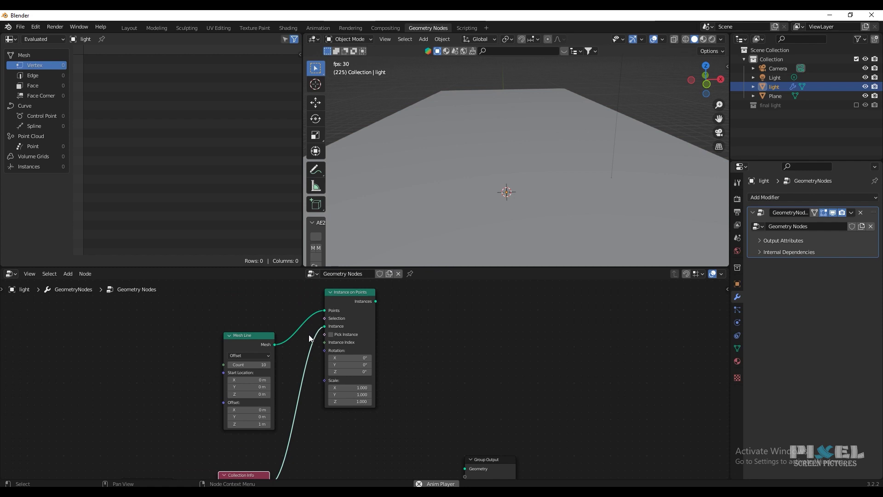
Step: Connect the Instances output of Instance on Points to the Group Output geometry
scroll(329, 349, down, 3)
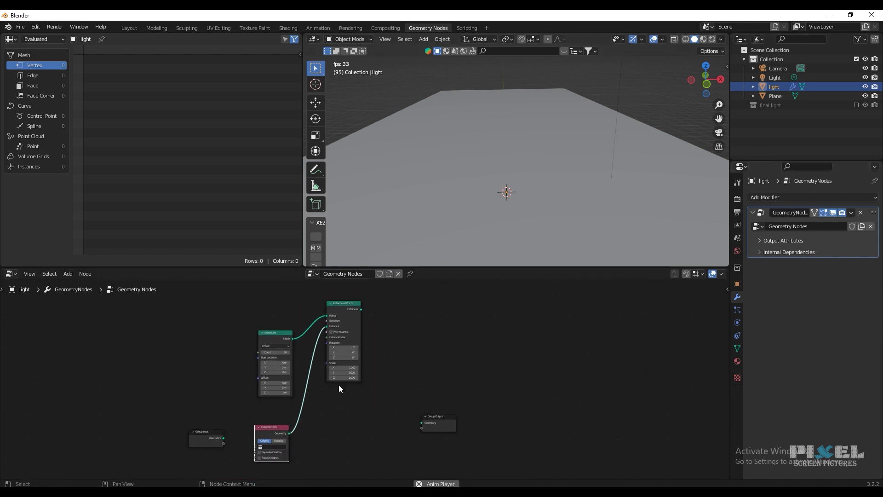
middle_drag(418, 408, 436, 380)
drag(373, 301, 386, 310)
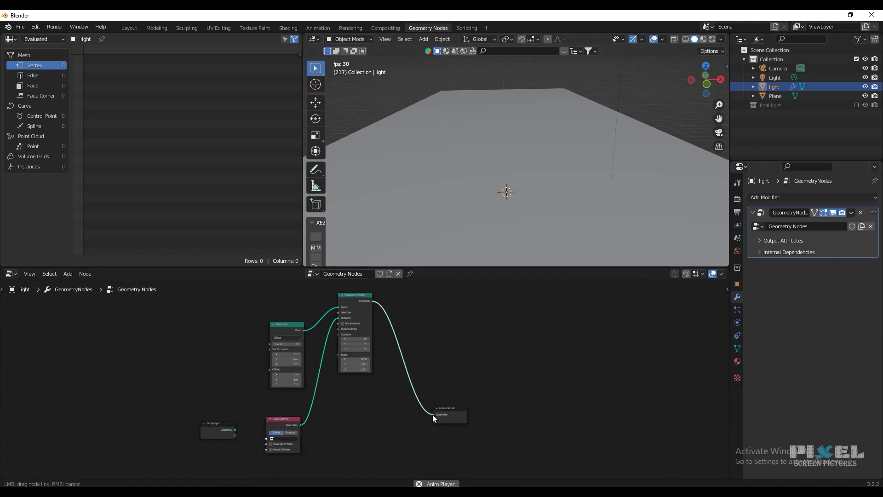
drag(432, 415, 433, 414)
scroll(432, 423, up, 3)
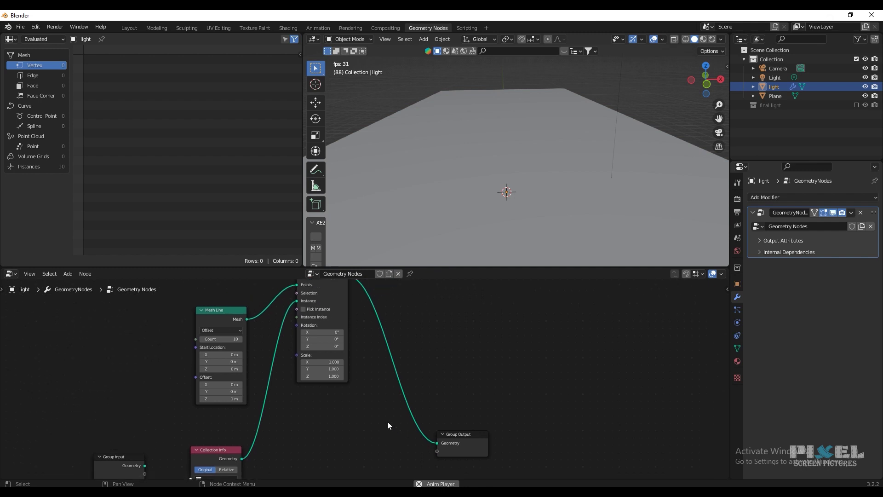
Step: Assign the "final light" collection to the Collection Info node
middle_drag(405, 339, 464, 289)
click(276, 428)
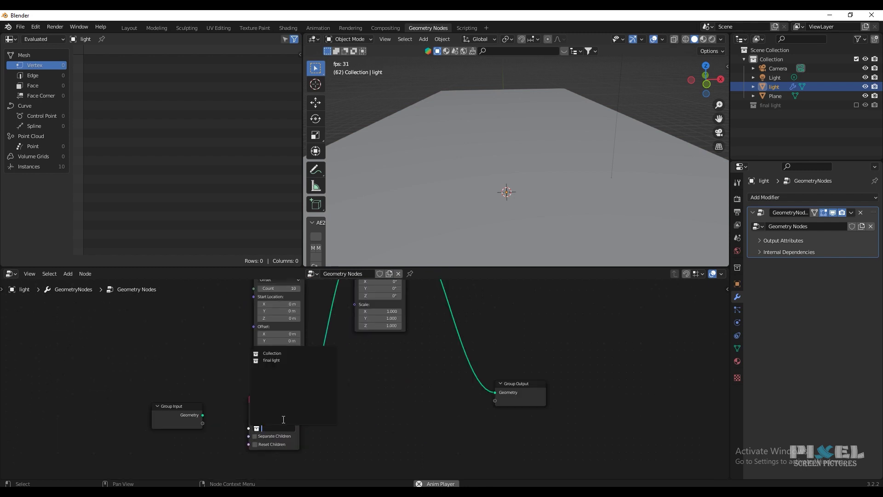
click(271, 360)
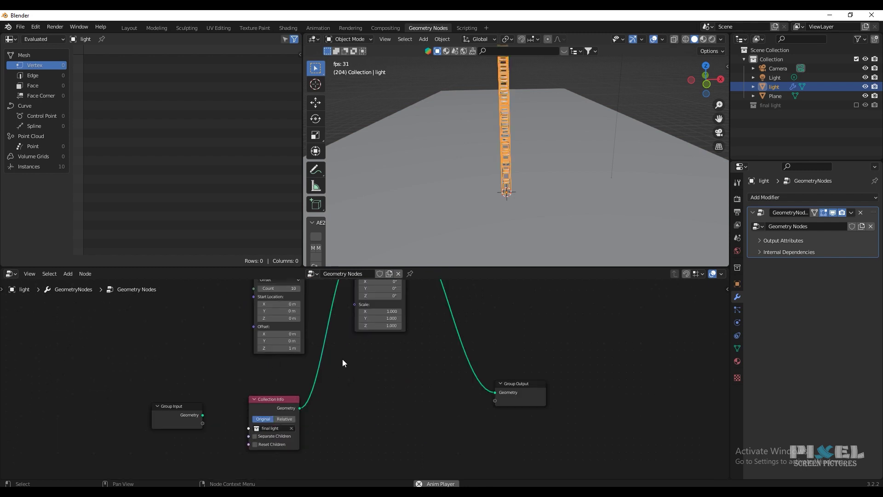
Step: Set the Mesh Line's start location Y to 40 m and its offset Y to -40 m
scroll(342, 364, up, 1)
middle_drag(342, 364, 245, 389)
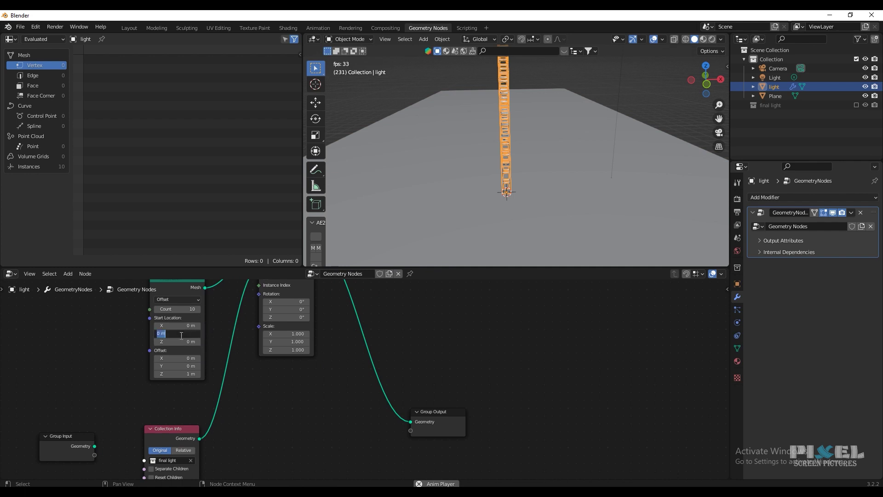
click(182, 335)
text(40)
key(Return)
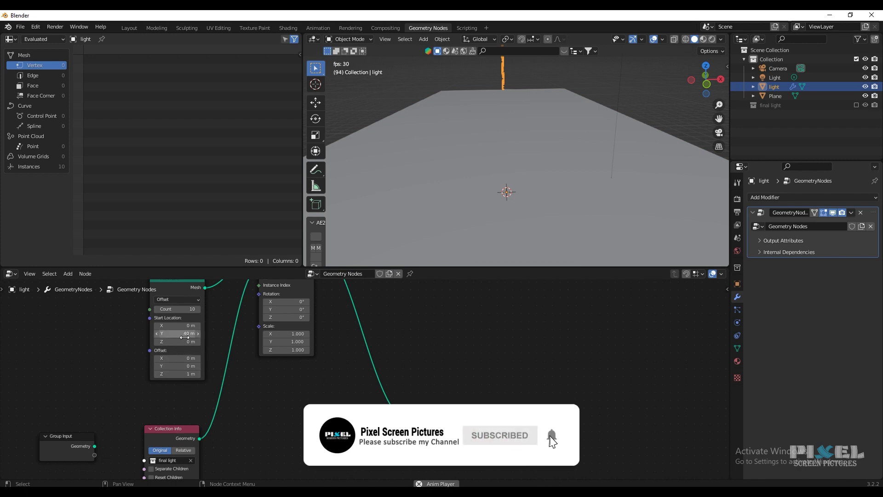
middle_drag(184, 340, 211, 380)
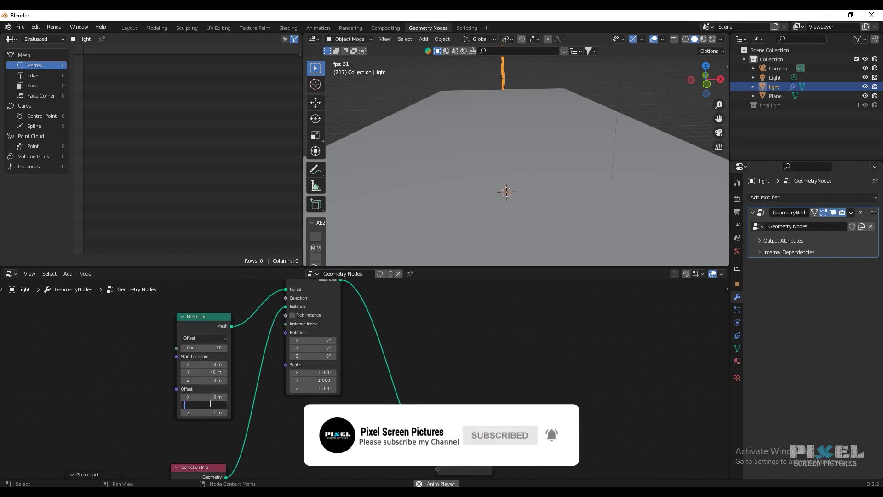
text(-40)
key(Return)
Step: Set the Instance on Points scale to 3 on all three axes
scroll(322, 396, up, 2)
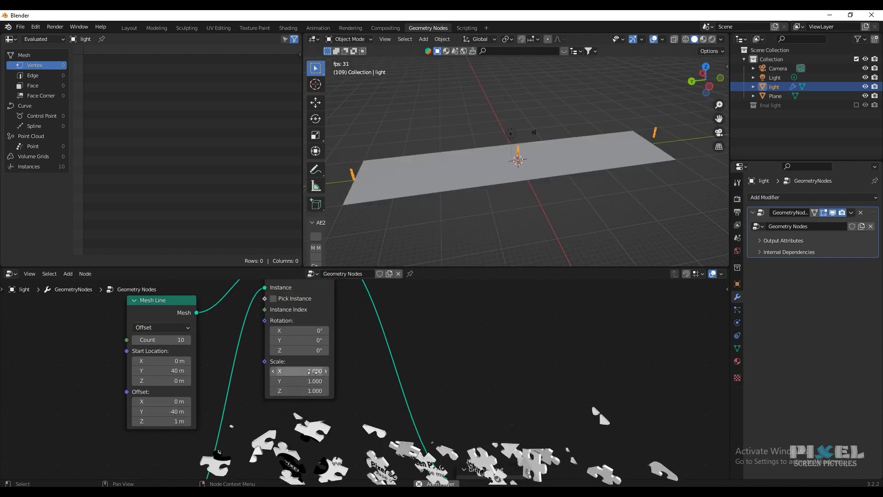
text(3)
key(Return)
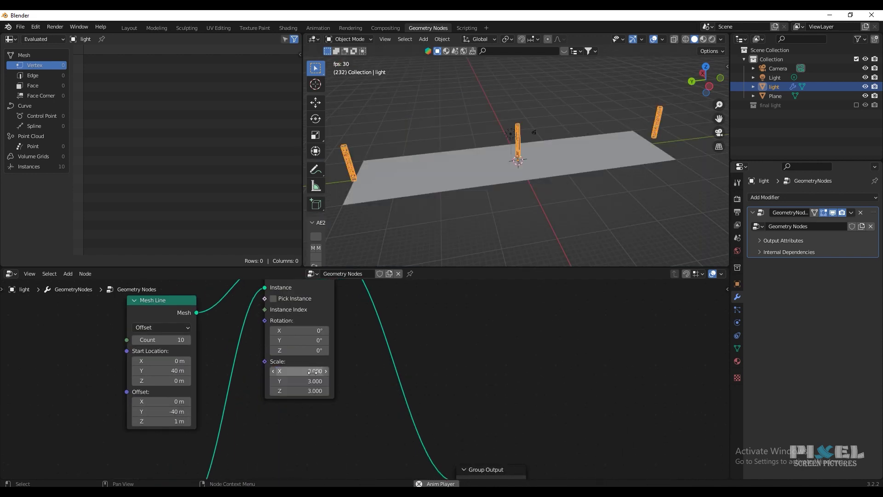
Step: Set the Instance on Points Z rotation to 45° and check the towers along the plane
scroll(584, 112, down, 5)
mouse_move(583, 111)
middle_down()
mouse_move(609, 162)
mouse_move(542, 142)
mouse_move(635, 174)
mouse_move(623, 121)
mouse_move(637, 120)
mouse_move(586, 137)
mouse_move(580, 127)
middle_up()
scroll(628, 143, up, 5)
scroll(578, 143, down, 4)
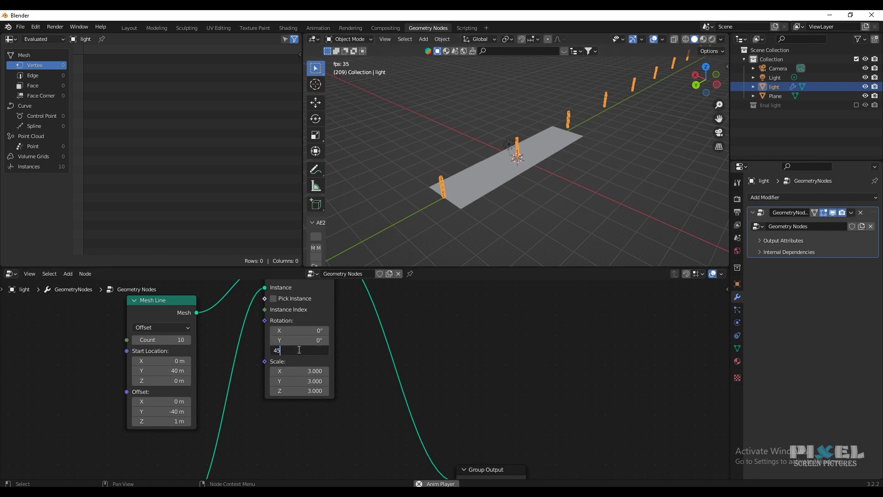
scroll(525, 193, up, 6)
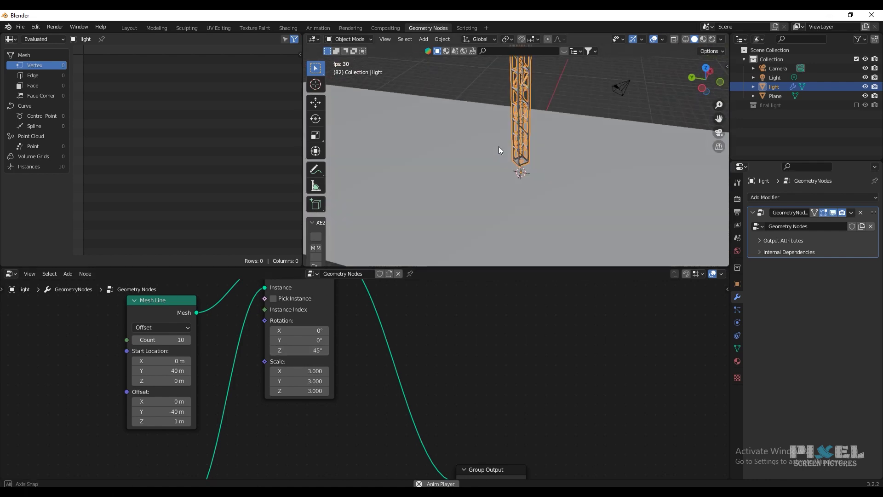
middle_drag(499, 146, 477, 119)
scroll(478, 120, down, 8)
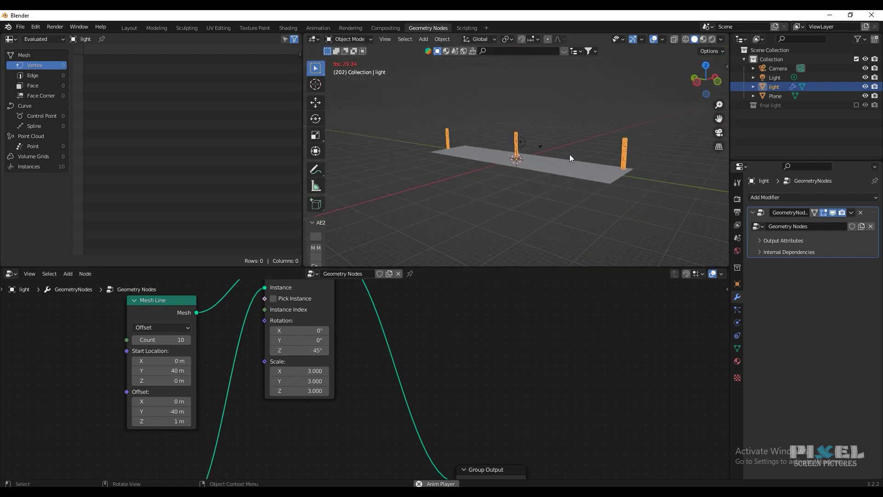
middle_drag(570, 155, 478, 187)
scroll(508, 152, down, 4)
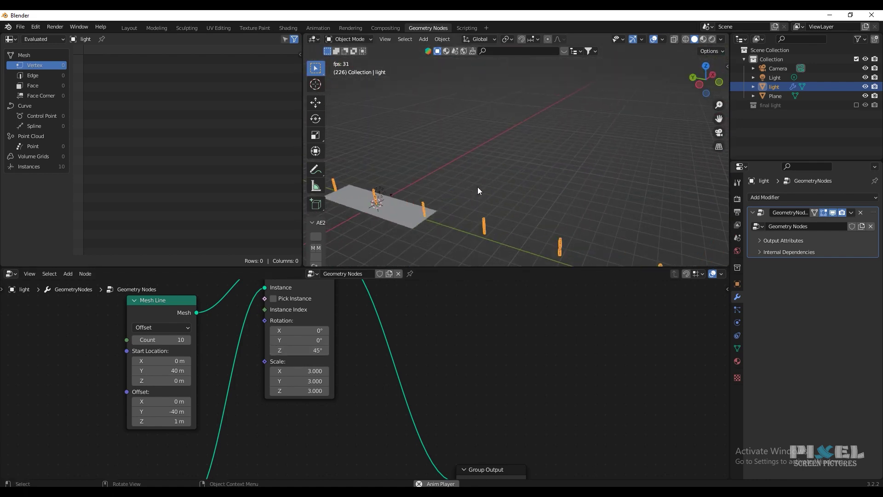
Step: Switch to the Layout workspace, select the ground plane and set its X dimension to 40 m
click(129, 29)
click(371, 452)
scroll(448, 352, down, 9)
middle_drag(449, 352, 487, 343)
scroll(487, 342, down, 3)
click(458, 268)
key(n)
double_click(684, 210)
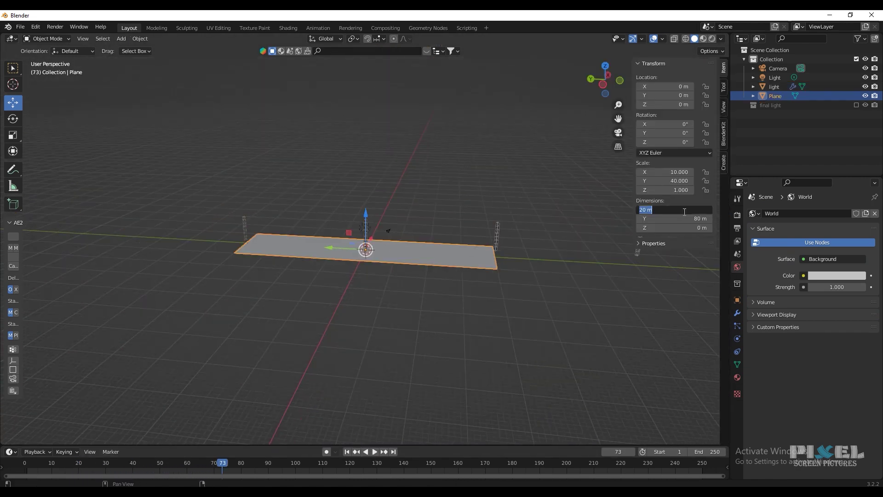
text(40)
key(Return)
Step: Lengthen the ground plane to about 395 m in Y
drag(682, 219, 731, 219)
middle_drag(322, 310, 354, 272)
scroll(431, 252, down, 3)
drag(679, 218, 772, 219)
Step: Move the ground plane along Y to about -150 m so it runs beneath the row of towers
drag(400, 243, 149, 272)
scroll(149, 276, down, 4)
middle_drag(140, 324, 212, 319)
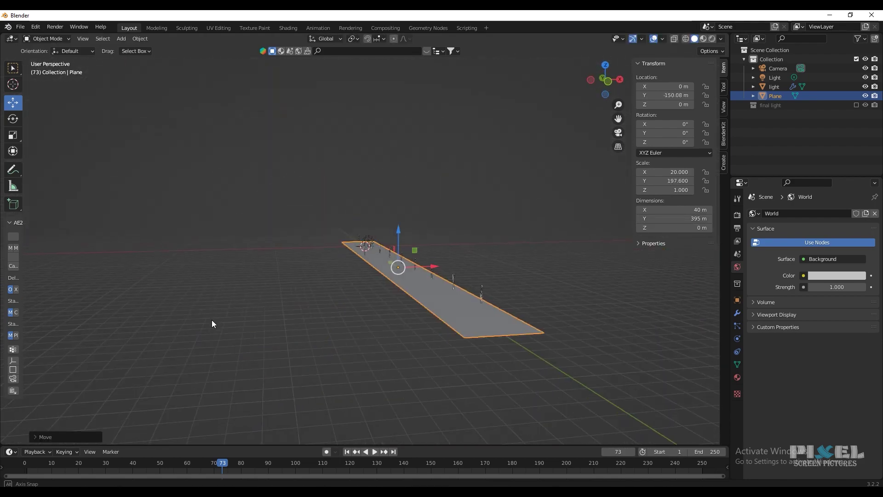
scroll(432, 329, up, 4)
middle_drag(442, 329, 396, 299)
scroll(427, 318, up, 4)
scroll(368, 286, down, 4)
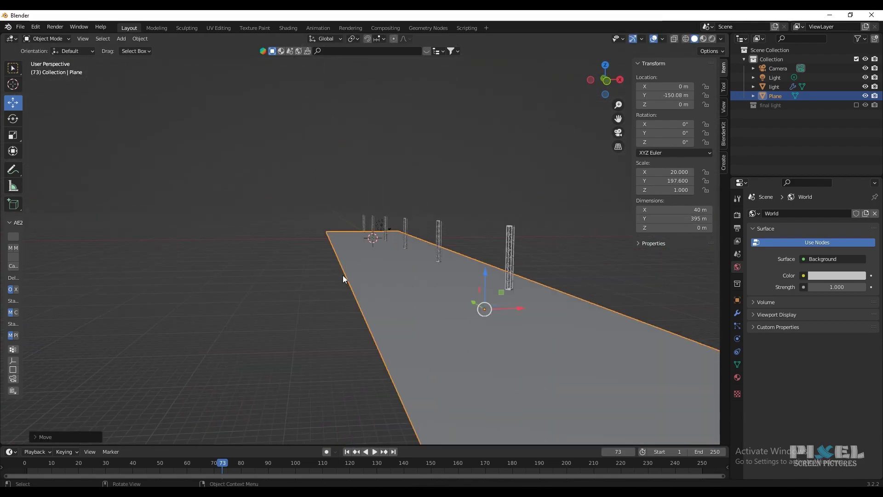
Step: Set the ground plane's X dimension to 20 m
middle_drag(343, 275, 313, 304)
double_click(689, 210)
text(20)
key(Return)
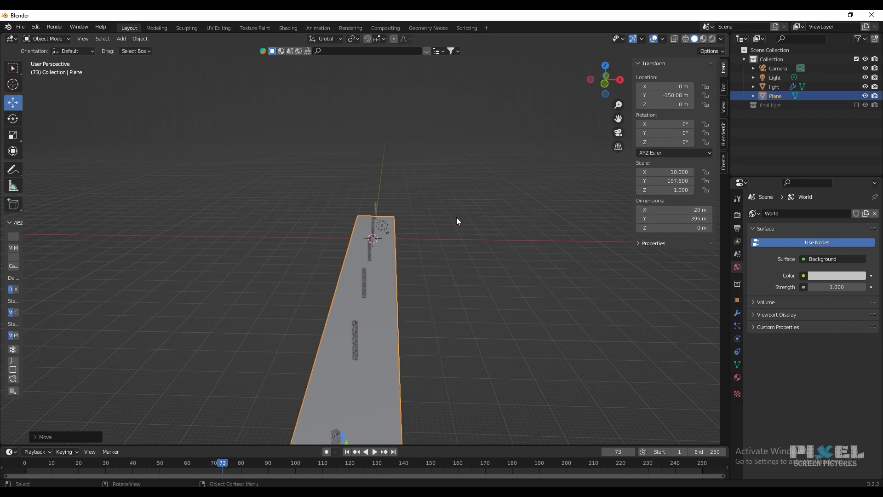
Step: Return to the light object's geometry nodes and insert a Transform node between Instance on Points and Group Output
click(428, 28)
click(774, 87)
middle_drag(564, 189, 382, 269)
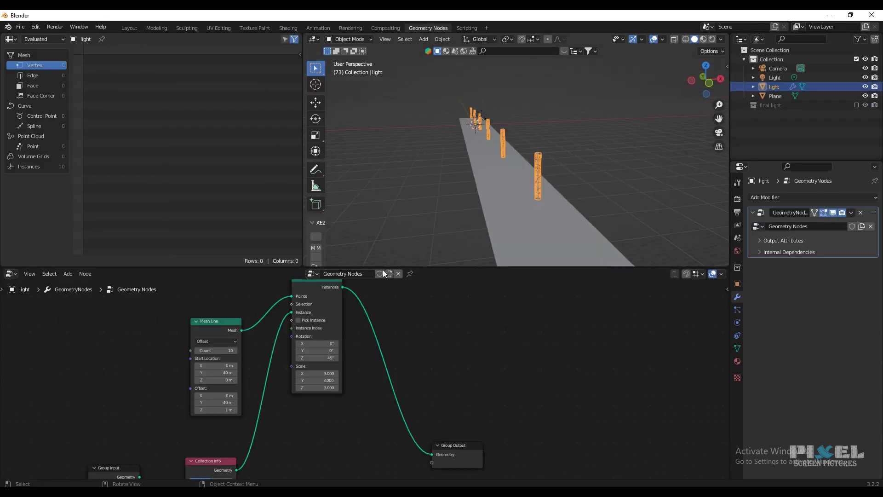
scroll(371, 364, up, 2)
scroll(417, 356, up, 2)
key(shift+a)
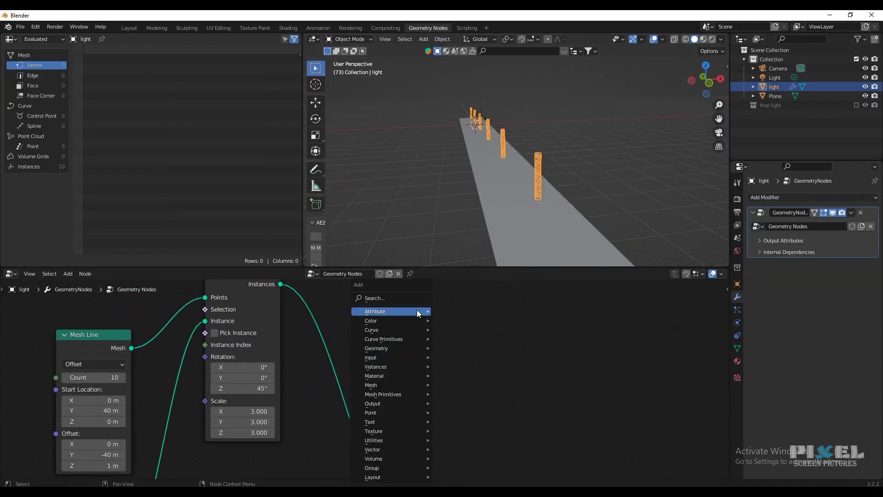
click(411, 300)
text(tra)
key(Return)
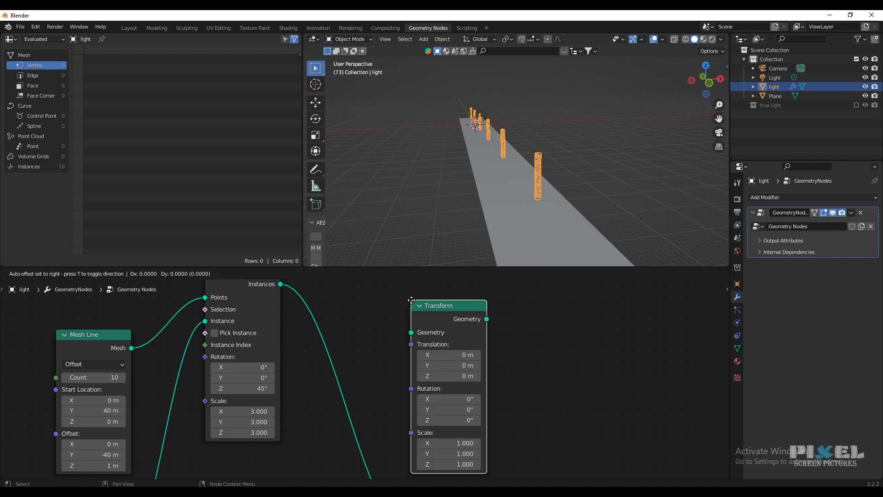
click(327, 344)
Step: Set the Transform node's X translation to 6.5 m to shift the towers sideways across the plane
scroll(271, 348, down, 2)
click(349, 328)
text(6)
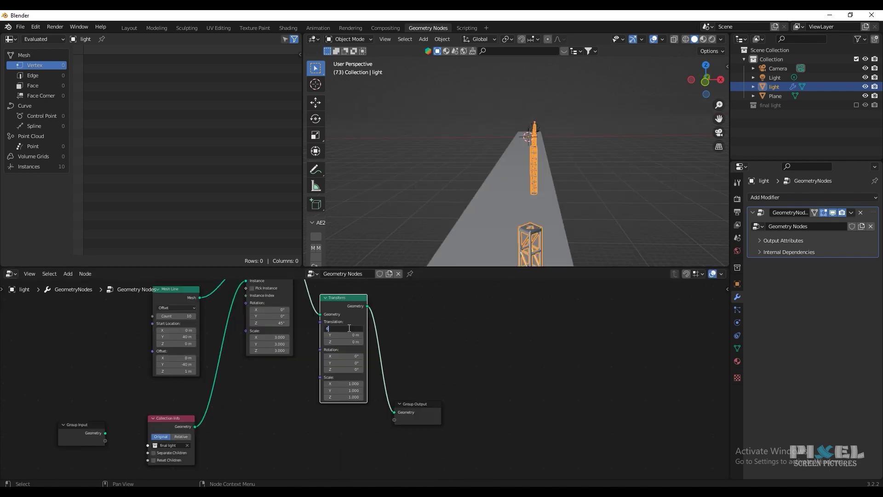
text(.5)
key(Return)
middle_drag(423, 178, 592, 208)
Step: Move Group Output aside and insert a Join Geometry node between Transform and Group Output
drag(416, 405, 487, 360)
click(471, 325)
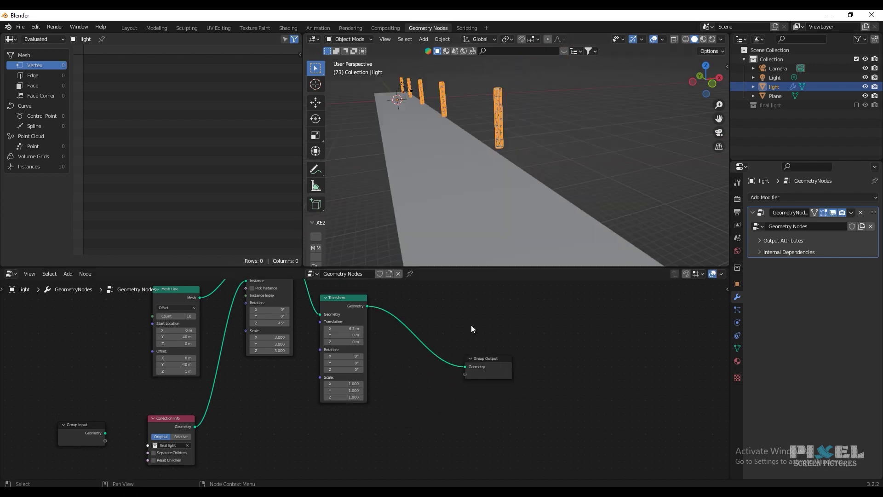
key(shift+a)
click(458, 297)
text(join)
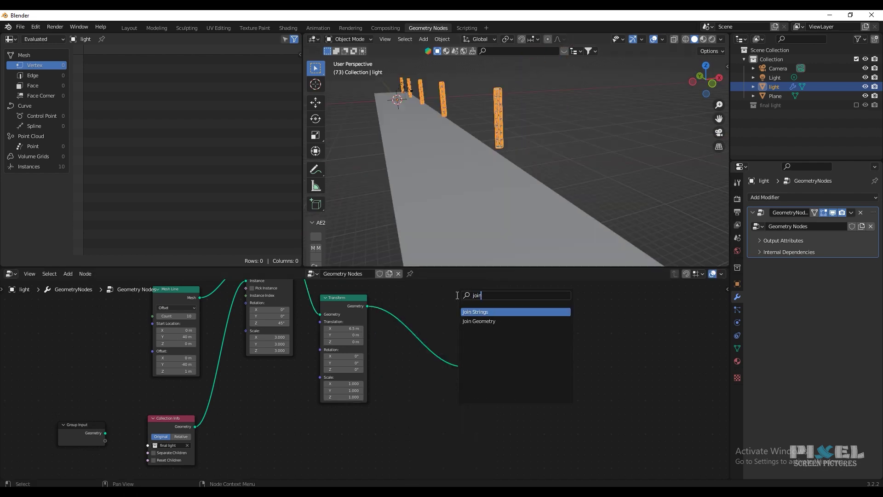
key(Return)
click(400, 323)
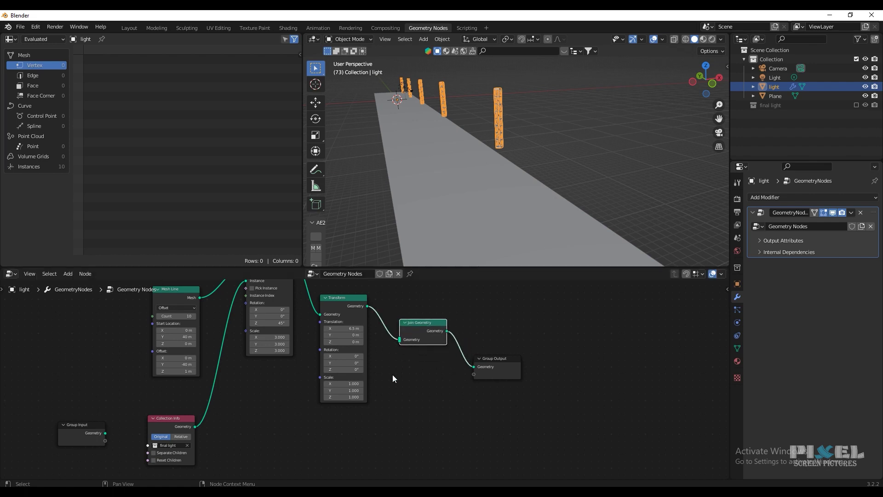
Step: Duplicate the Transform node and place the copy below the Join Geometry node
scroll(368, 364, up, 6)
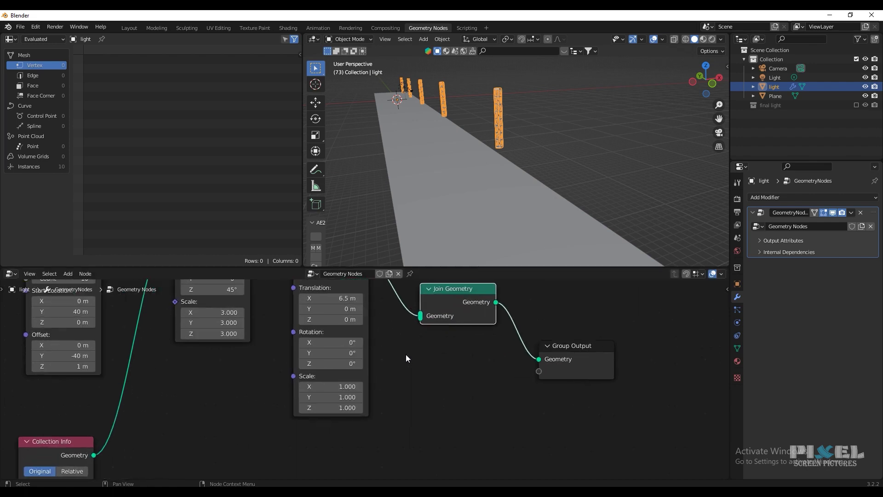
middle_drag(406, 354, 444, 419)
click(369, 317)
key(shift+d)
click(463, 434)
Step: Connect the first Transform's geometry to the duplicated Transform, and the duplicate's output to Join Geometry
scroll(467, 436, down, 5)
middle_drag(476, 442, 470, 392)
drag(398, 329, 410, 418)
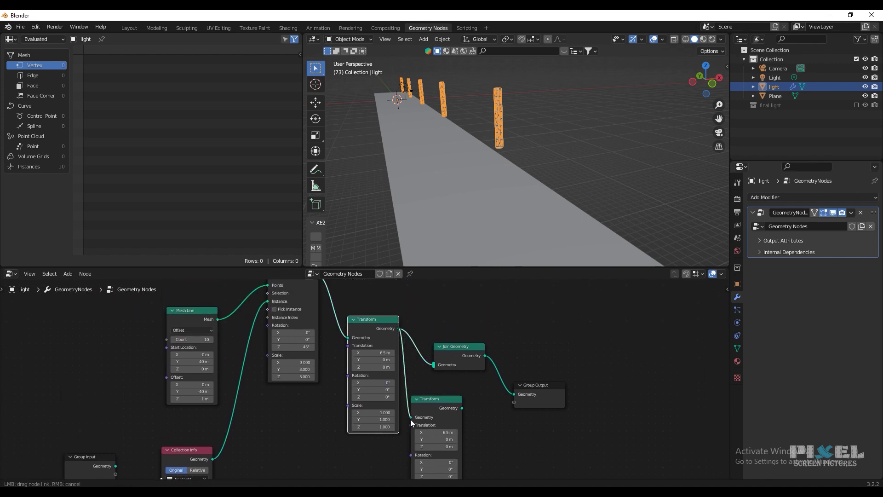
drag(461, 409, 435, 367)
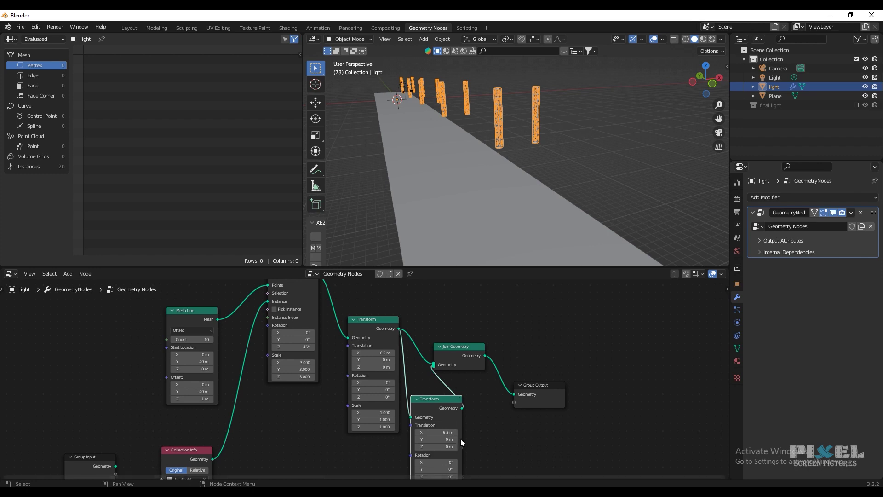
Step: Set the duplicated Transform's X translation to 0 m
scroll(391, 411, up, 3)
click(438, 432)
text(0)
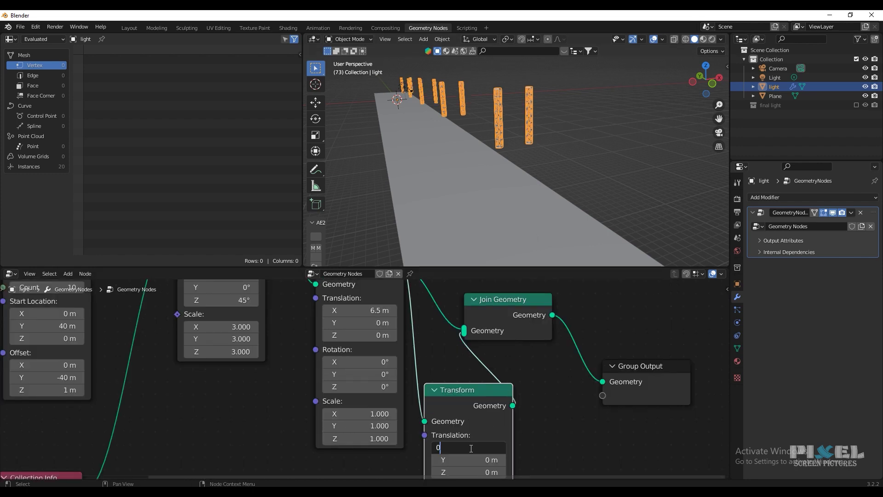
key(Return)
Step: Set the duplicated Transform's X scale to -1 to mirror the tower row across the plane
middle_drag(482, 447, 482, 338)
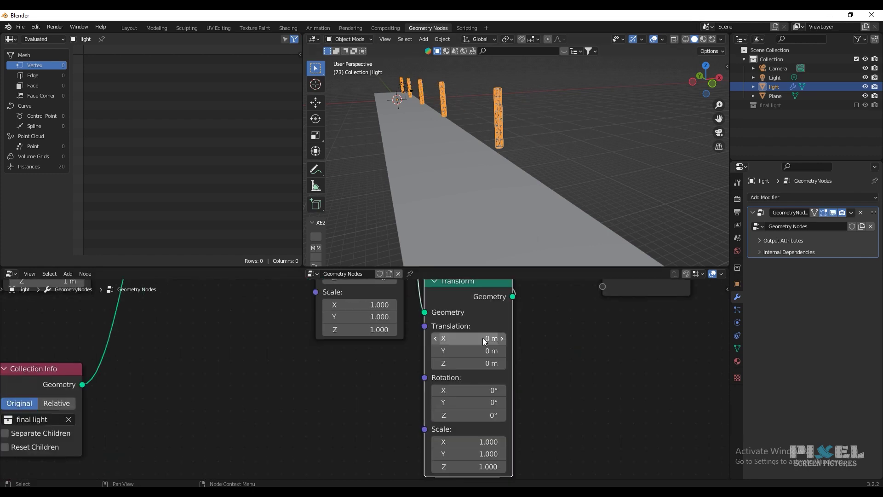
click(484, 443)
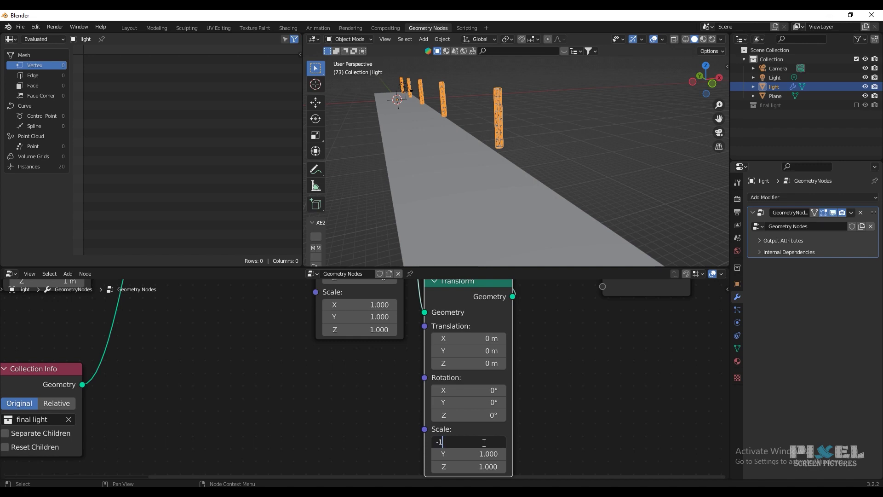
key(Return)
middle_drag(528, 190, 529, 181)
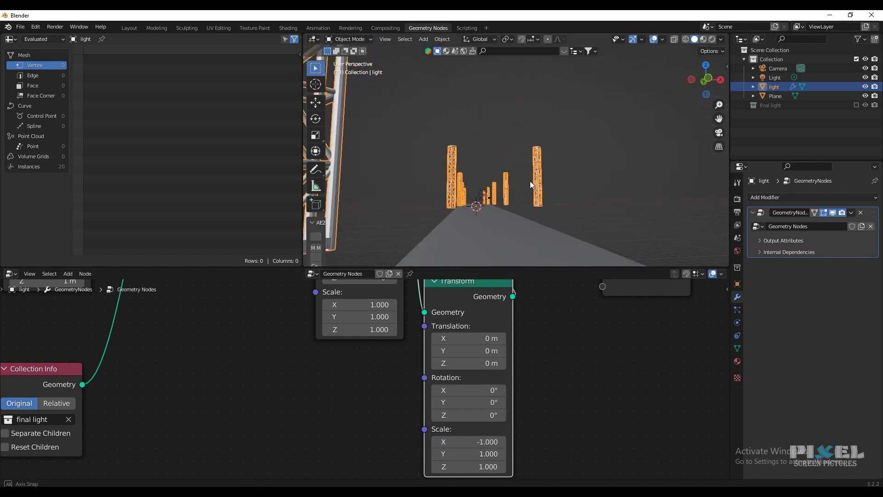
scroll(528, 181, up, 3)
middle_drag(479, 220, 622, 221)
scroll(520, 192, down, 9)
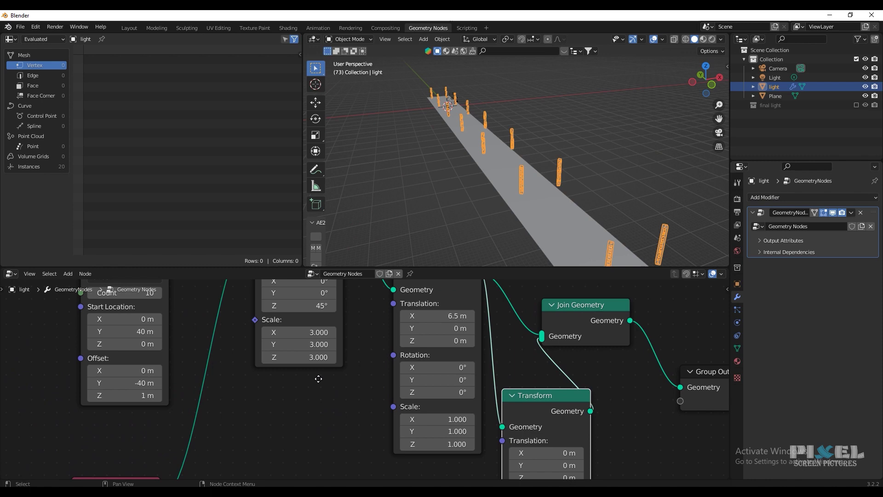
Step: Set the Mesh Line's Z offset to 0 m so all towers stand at the same level
middle_drag(318, 379, 375, 424)
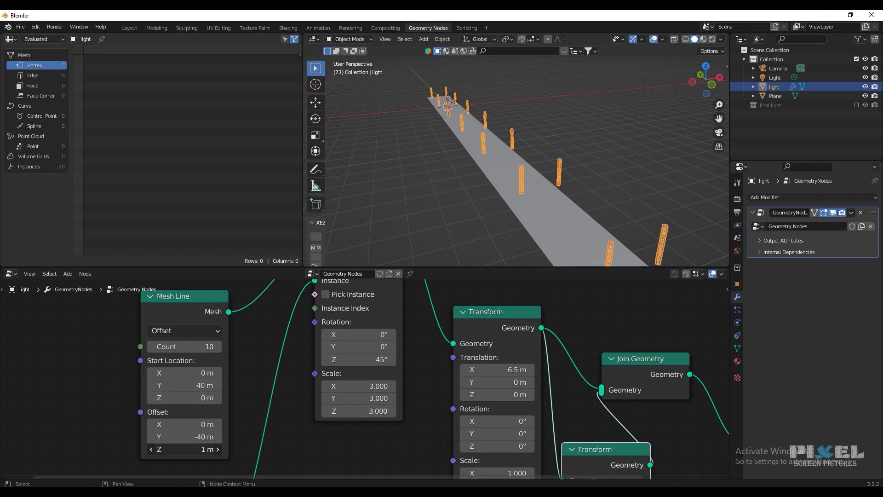
text(0)
key(Return)
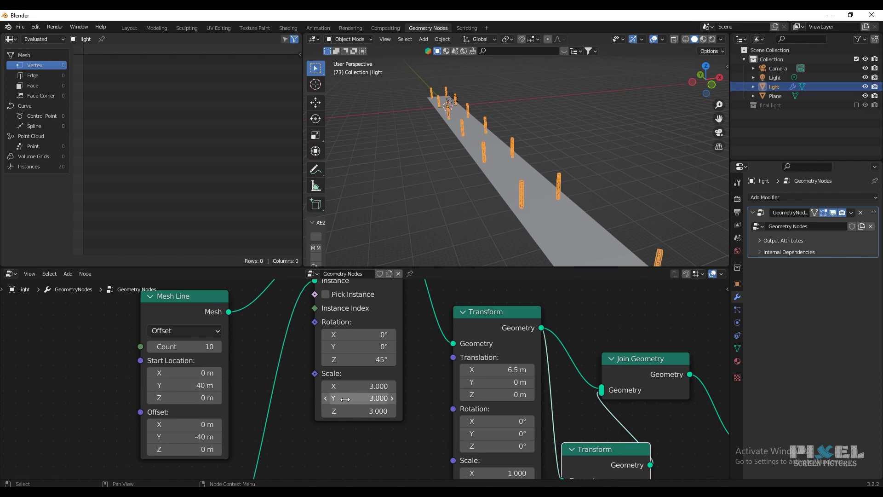
Step: Reduce the spacing between towers by setting the Mesh Line's Y offset to -20 m
drag(193, 434, 222, 434)
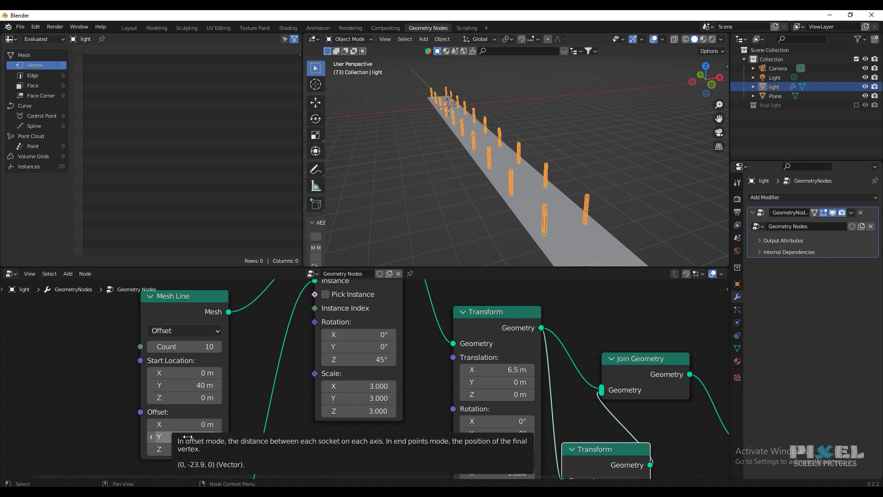
scroll(564, 186, up, 6)
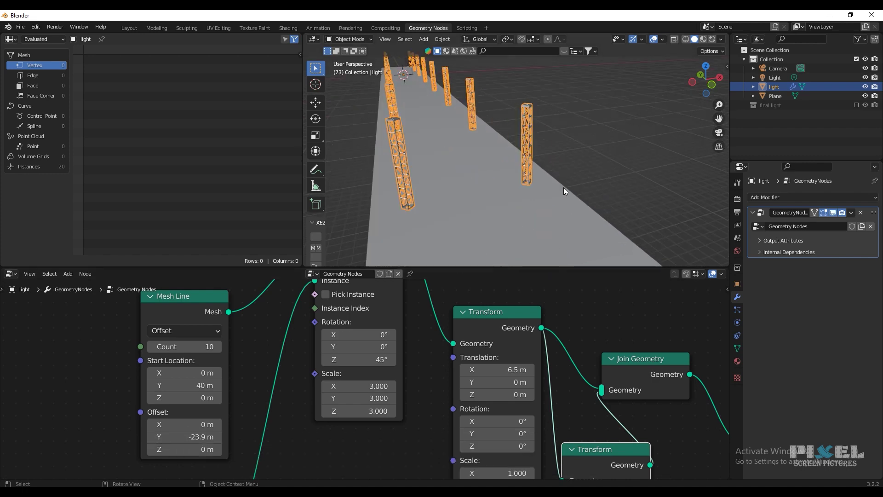
middle_drag(564, 187, 534, 184)
scroll(489, 185, down, 4)
drag(184, 437, 211, 437)
middle_drag(501, 193, 538, 204)
drag(184, 437, 156, 437)
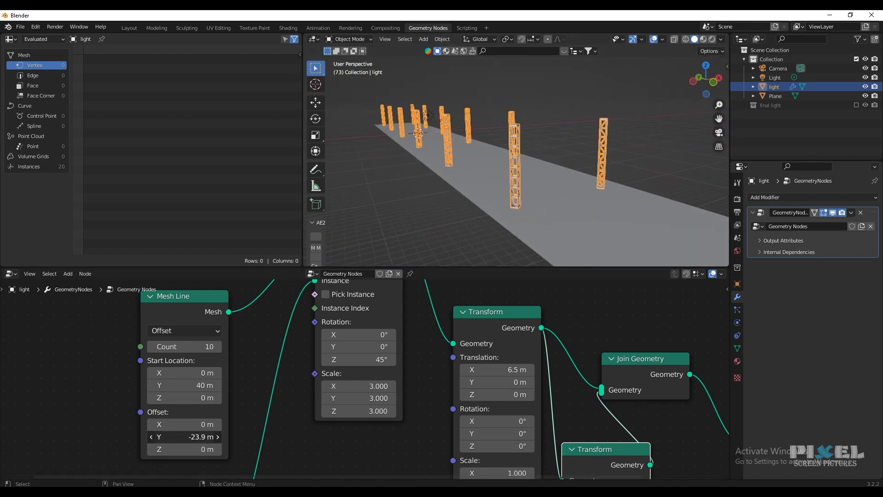
text(-20)
key(Return)
click(196, 385)
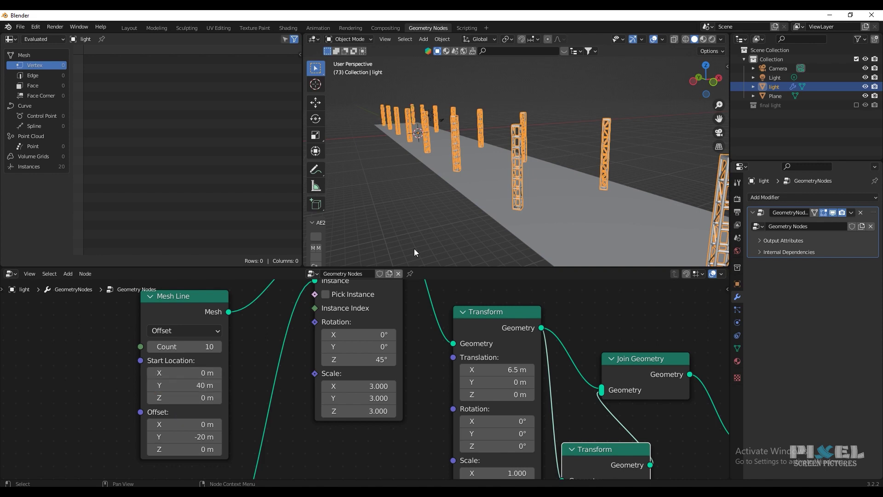
middle_drag(414, 249, 537, 180)
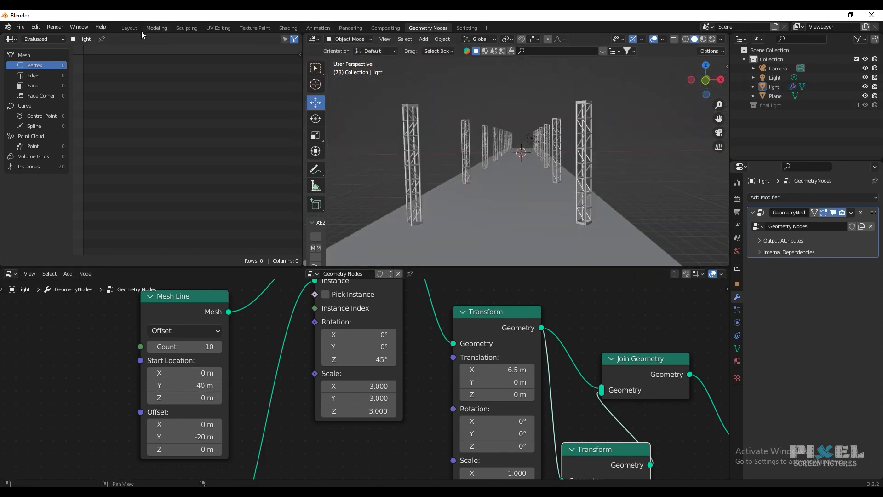
Step: Switch to the Layout workspace, show the viewport in Material Preview, and deselect the towers
click(130, 28)
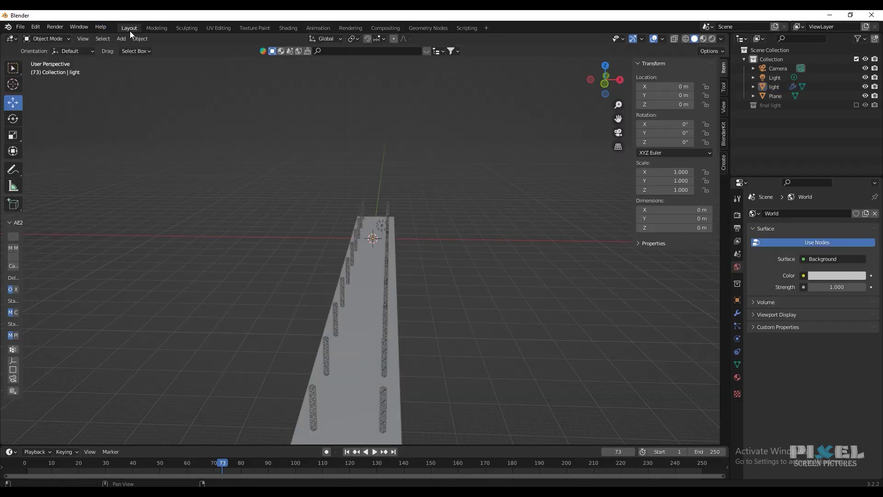
click(704, 39)
scroll(368, 350, up, 2)
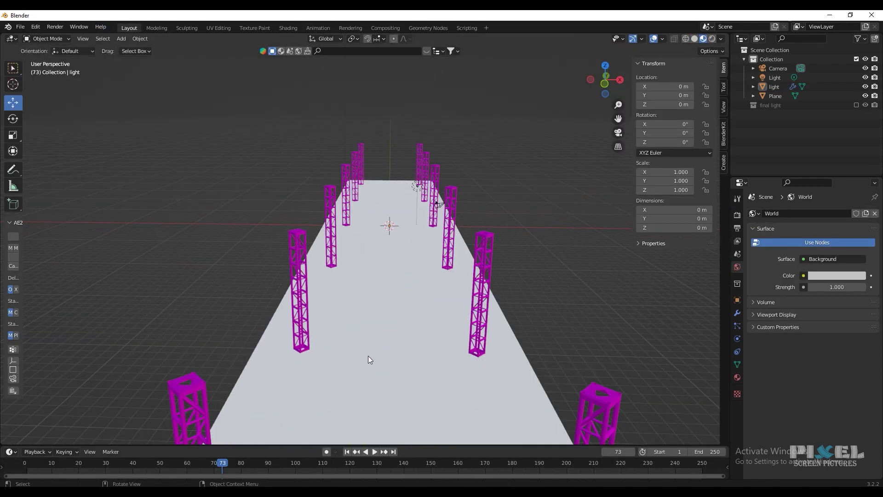
shift+middle_drag(371, 354, 416, 269)
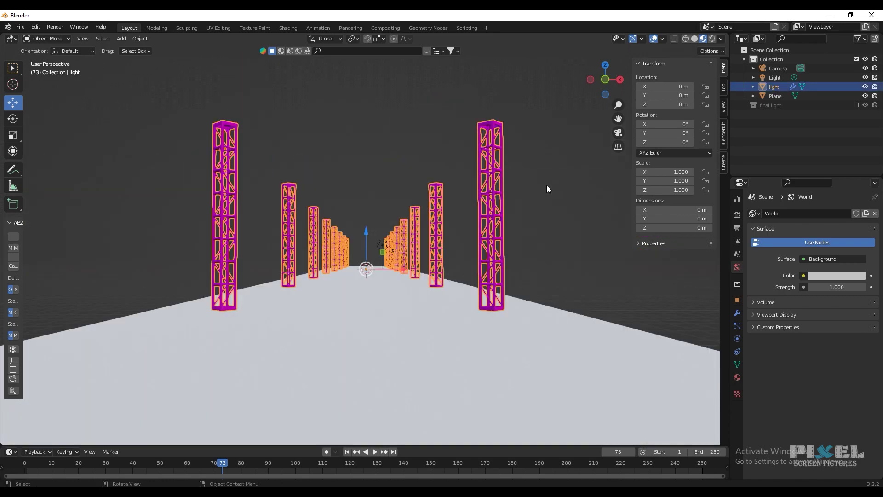
click(546, 185)
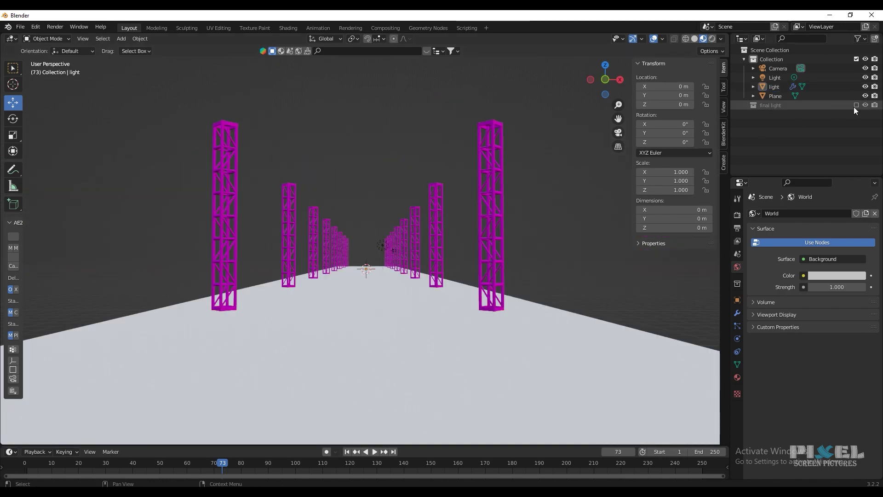
Step: Enable the final light collection and add a cylinder mesh to it
middle_drag(358, 302, 405, 286)
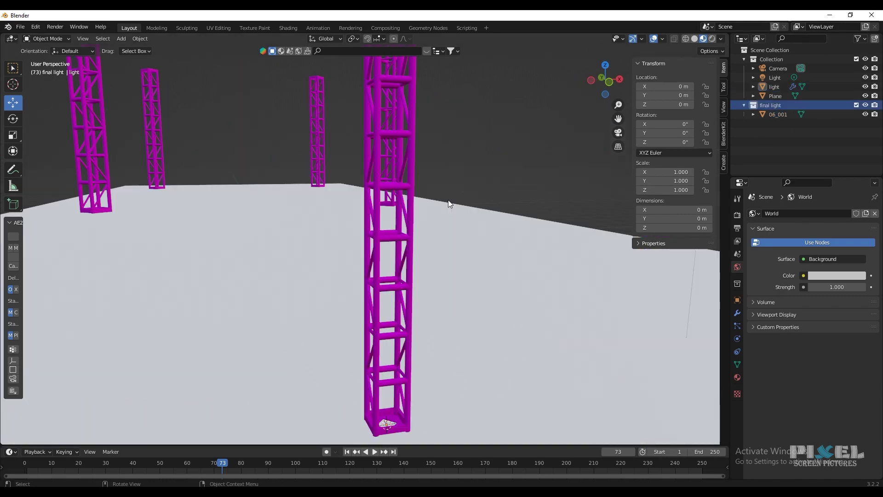
key(shift+a)
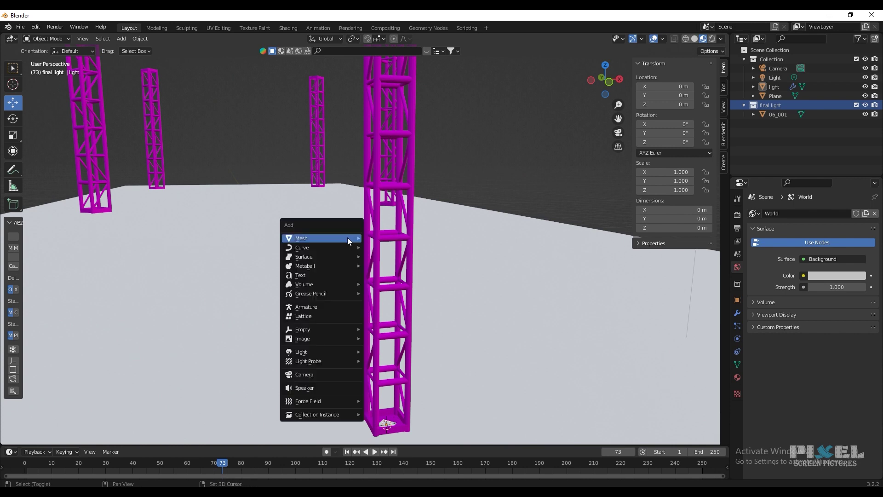
mouse_move(347, 238)
click(399, 286)
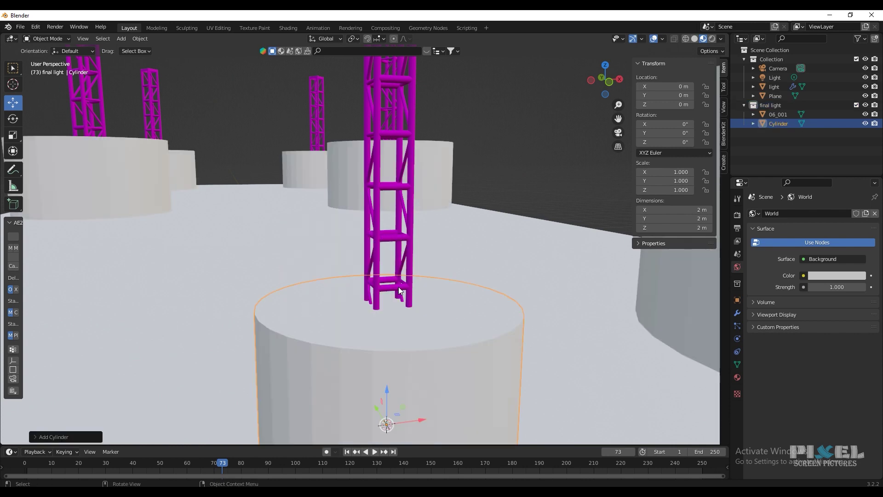
Step: Apply smooth shading to the new cylinder
middle_drag(307, 206, 416, 250)
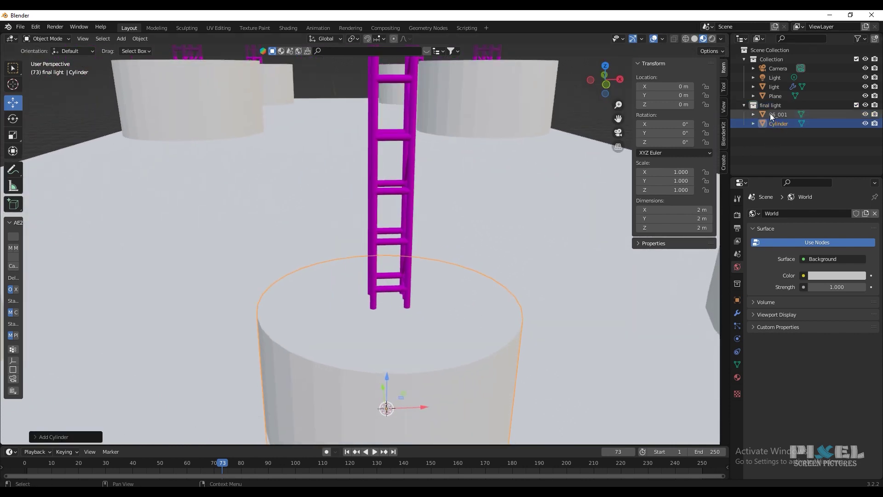
scroll(412, 187, down, 8)
middle_drag(412, 187, 377, 250)
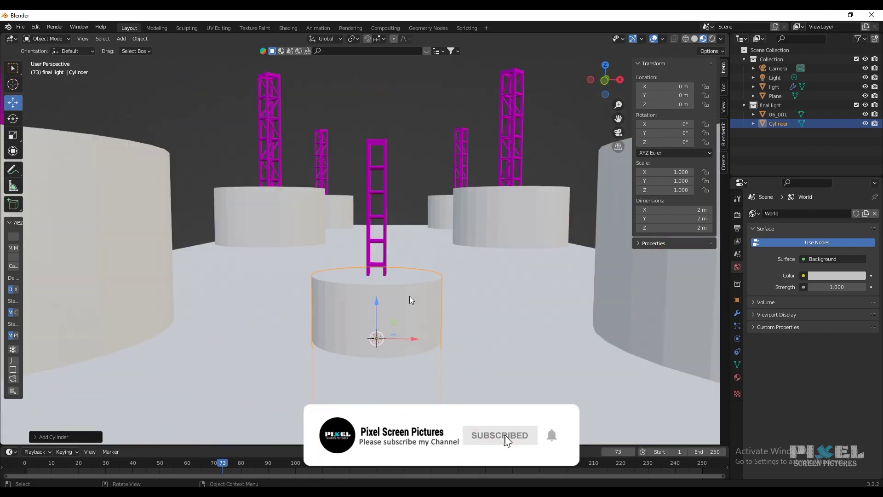
right_click(409, 298)
click(381, 268)
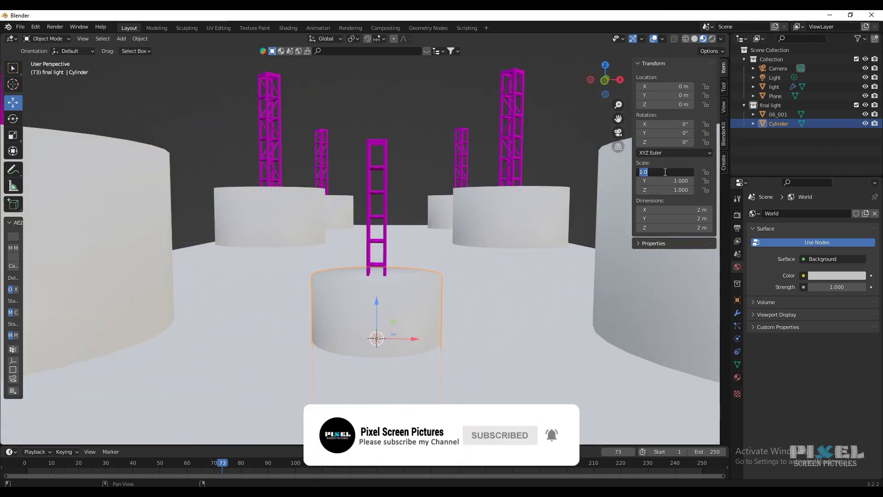
Step: Set the cylinder's scale to 0.018 on X, 0.018 on Y and 0.4 on Z
key(BackSpace)
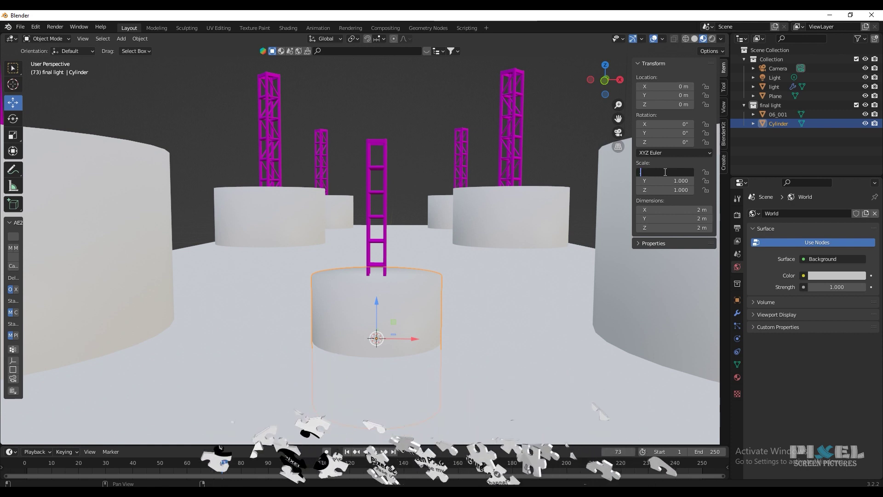
text(.018)
key(Return)
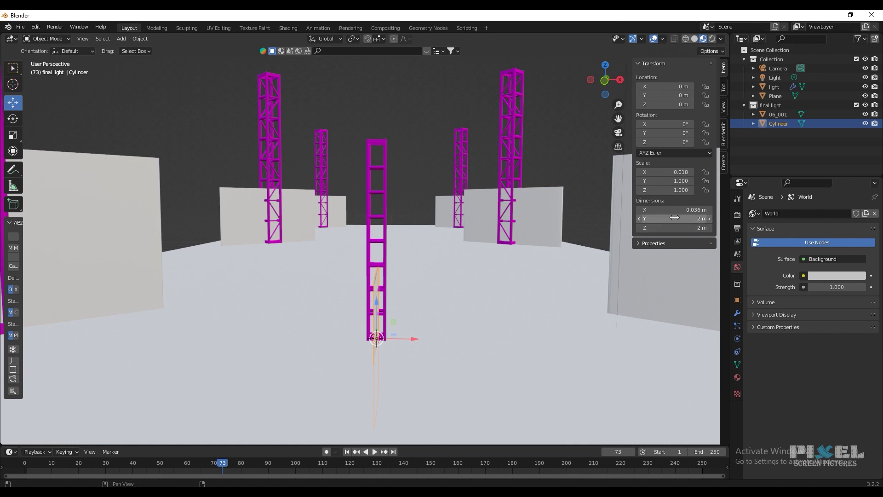
click(669, 180)
text(0.018)
key(Return)
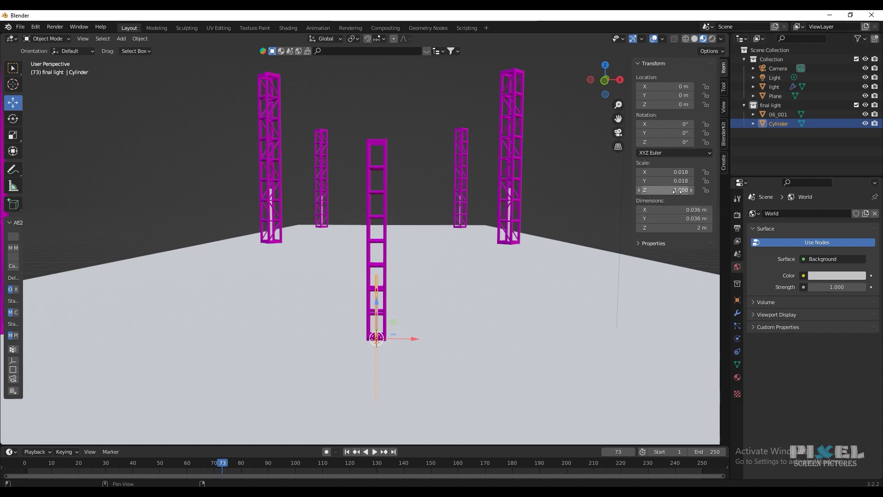
scroll(380, 351, up, 8)
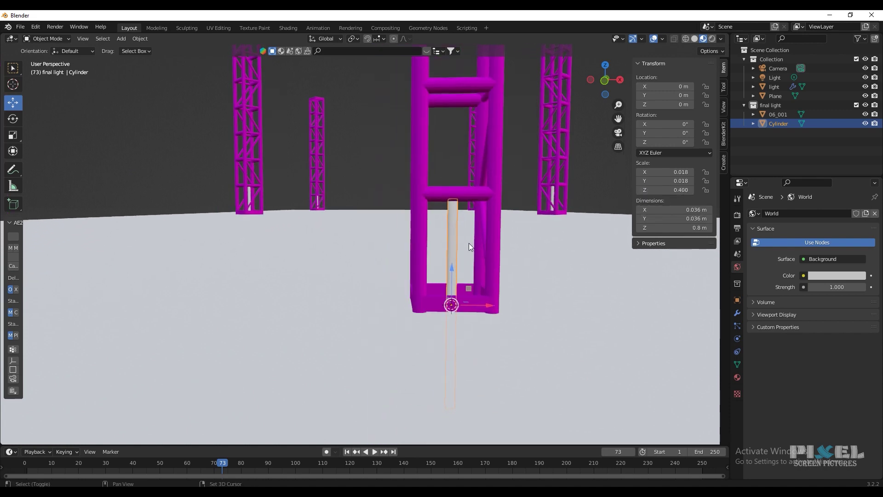
scroll(468, 243, up, 3)
scroll(457, 219, down, 3)
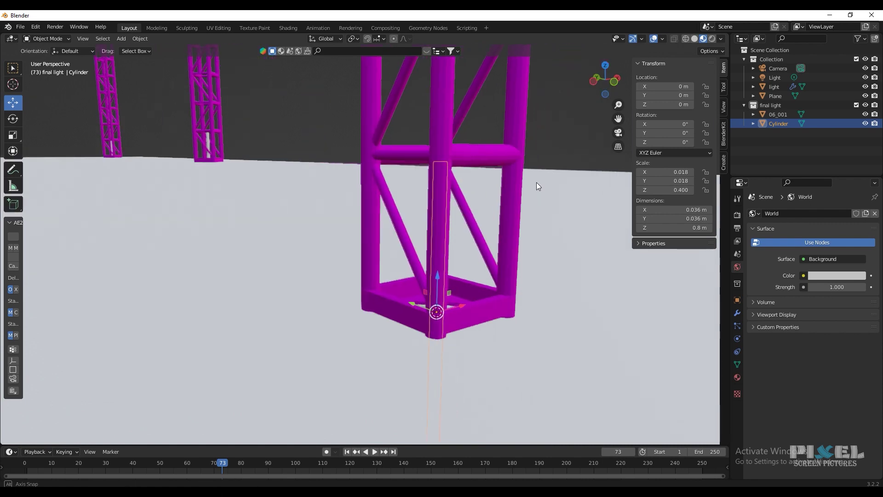
Step: In top view, move the cylinder just outside the tower's negative-X, positive-Y corner, to about X -0.156 m and Y 0.158 m
middle_drag(537, 182, 489, 227)
key(KP_7)
scroll(517, 138, up, 2)
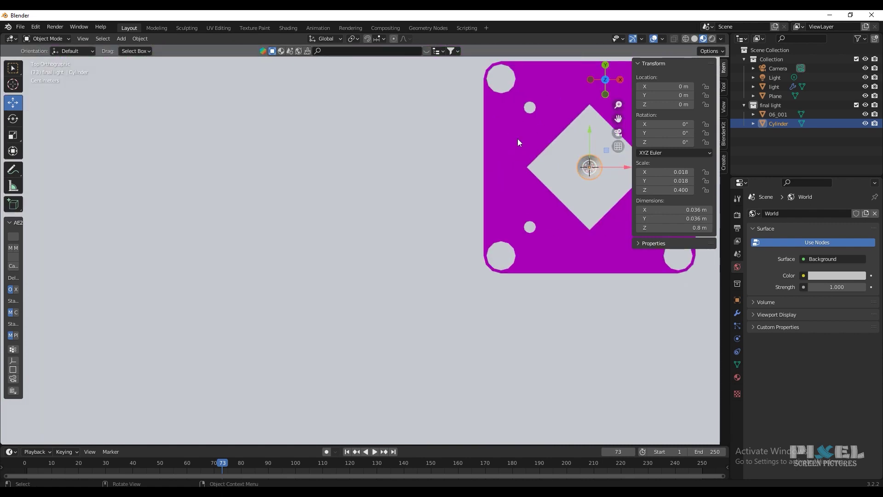
shift+middle_drag(517, 138, 501, 291)
key(g)
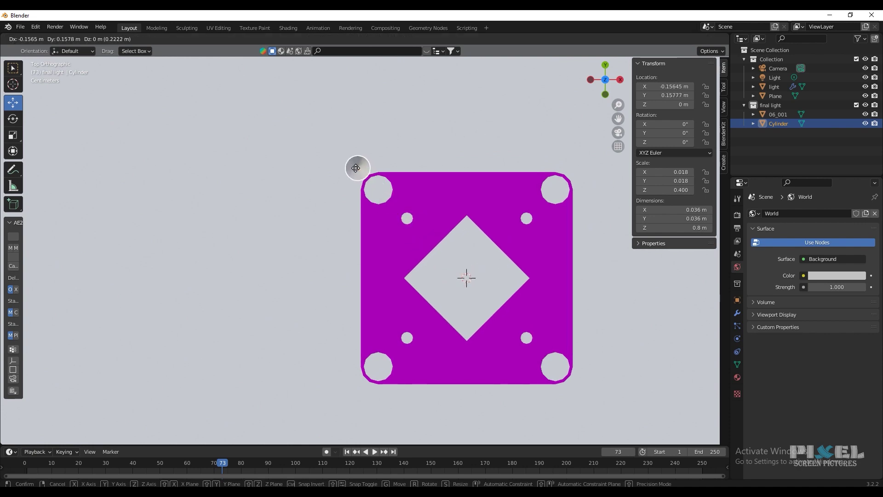
click(355, 168)
Step: Raise the cylinder about 0.396 m along Z so its lower end aligns with the tower's base
scroll(374, 192, up, 4)
middle_drag(355, 159, 333, 215)
key(g)
key(z)
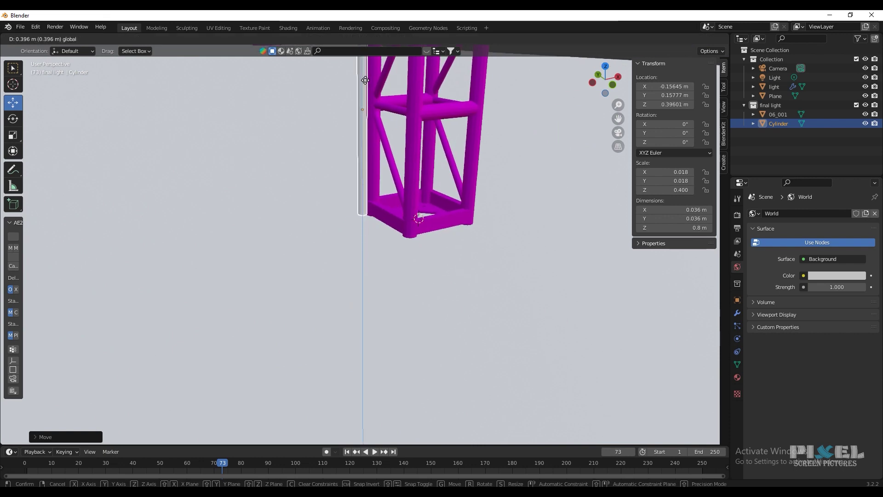
click(365, 77)
Step: Hide the transform sidebar and duplicate the cylinder upward along Z
middle_drag(371, 197, 383, 225)
scroll(381, 276, down, 3)
middle_drag(382, 276, 403, 314)
key(n)
key(shift+d)
key(z)
click(403, 175)
Step: Reposition the duplicated cylinder beside the tower corner in top view and adjust its height to about mid-tower
key(KP_7)
scroll(501, 140, up, 10)
key(g)
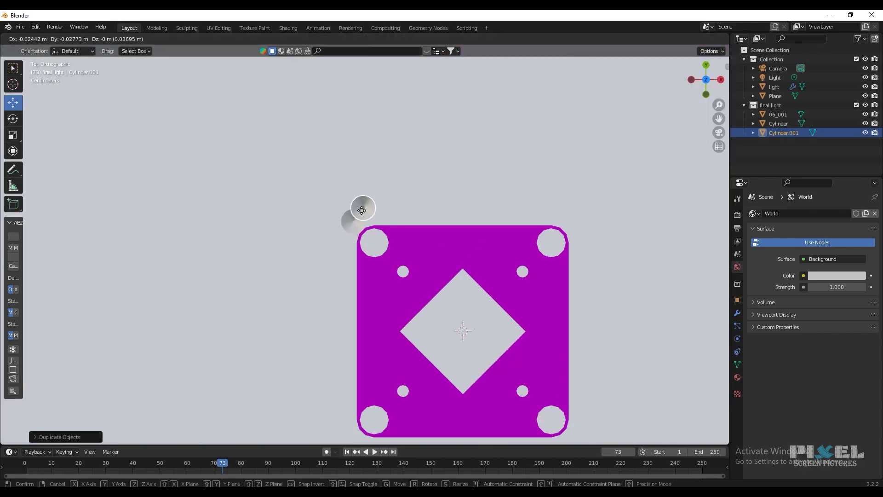
click(358, 275)
middle_drag(358, 275, 363, 175)
scroll(389, 216, down, 10)
key(g)
key(z)
click(373, 194)
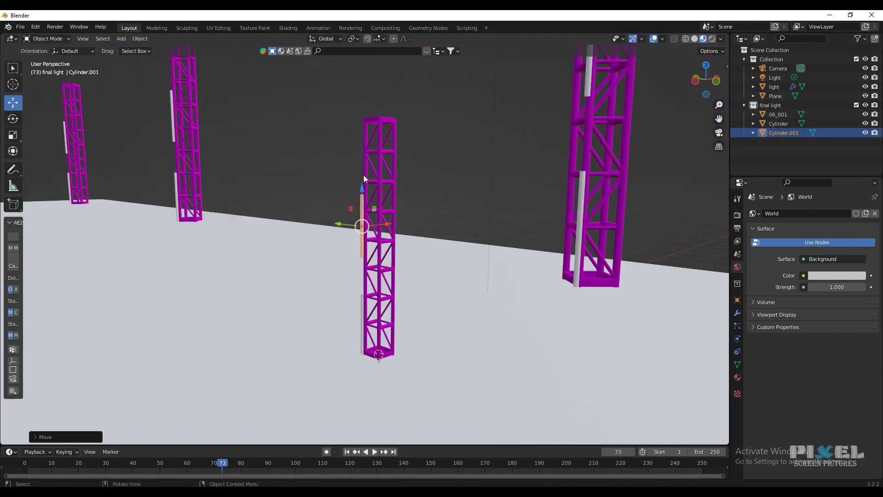
Step: Duplicate the middle cylinder upward along Z and place the third one beside the tower's top section
key(shift+d)
key(z)
click(371, 110)
scroll(407, 138, up, 2)
scroll(410, 145, up, 7)
drag(343, 240, 305, 287)
key(KP_7)
middle_drag(305, 287, 339, 227)
scroll(338, 227, down, 5)
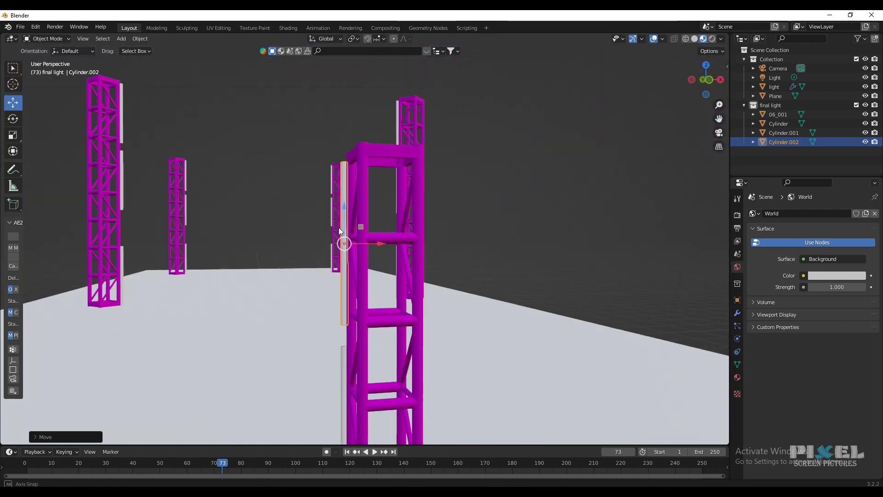
Step: Rotate the topmost cylinder to a diagonal slant and move it so its lower end meets the tower's corner
click(13, 119)
drag(319, 210, 364, 174)
scroll(364, 174, up, 3)
key(KP_7)
click(13, 102)
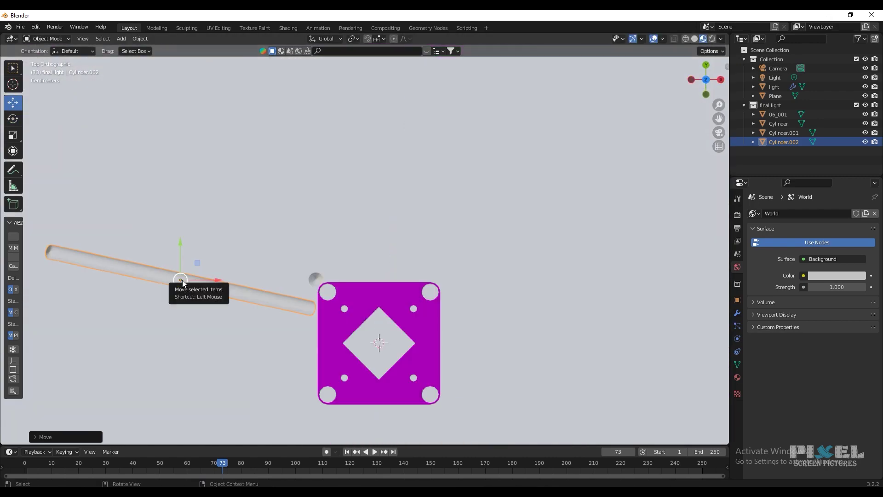
Step: Exclude the final light collection from the view layer, leaving only the instanced towers
scroll(387, 315, down, 6)
middle_drag(388, 315, 423, 265)
scroll(381, 241, down, 4)
scroll(394, 276, up, 6)
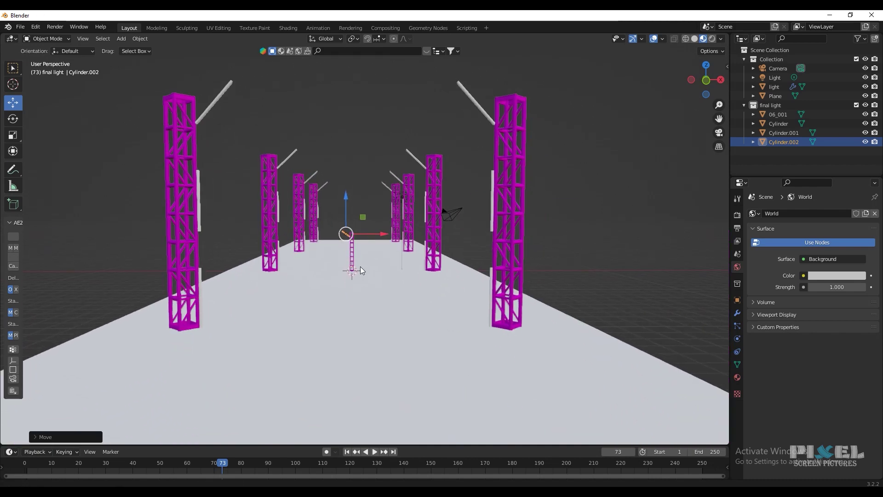
click(856, 105)
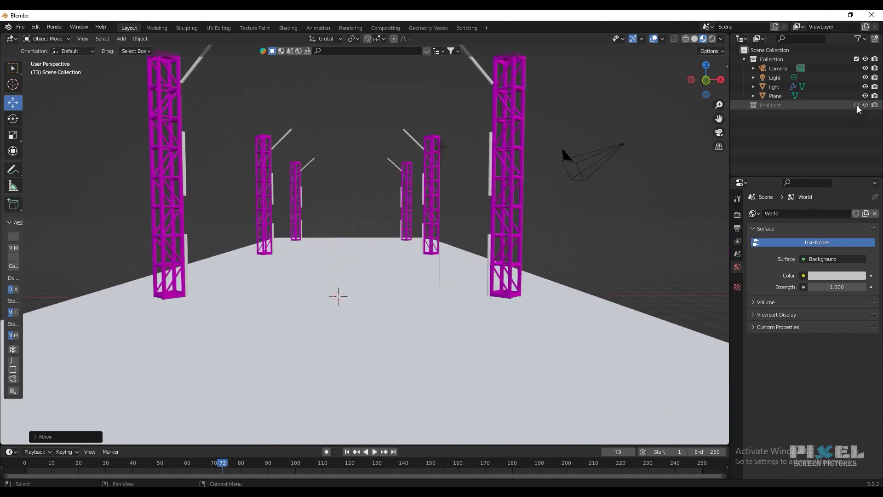
Step: Save the scene as "tutorial .blend" in the D:\blender\car video folder
key(ctrl+shift+s)
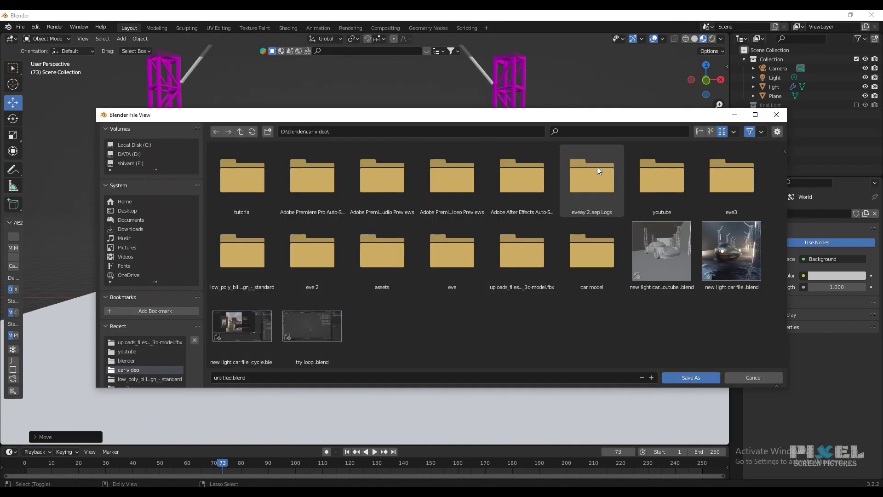
click(323, 376)
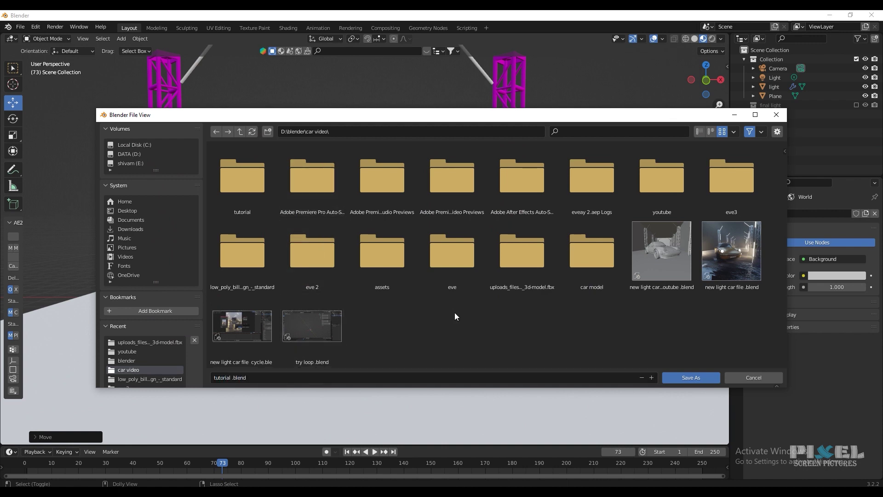
click(678, 380)
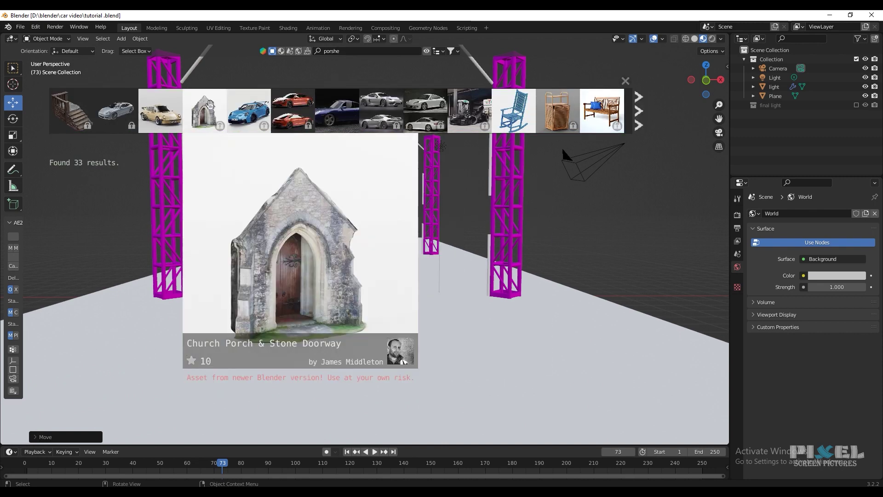
Step: Add the tan Porshe 911 from the asset search results to the scene and scale it up on the ground plane
click(159, 112)
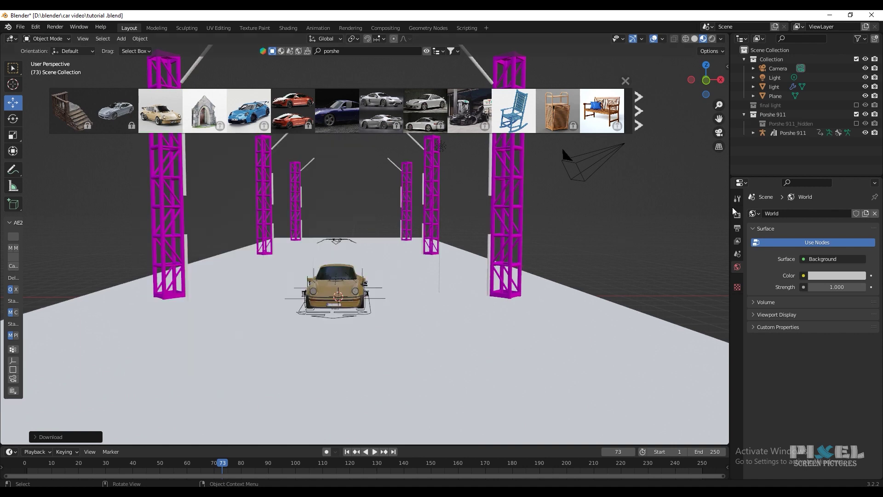
click(626, 81)
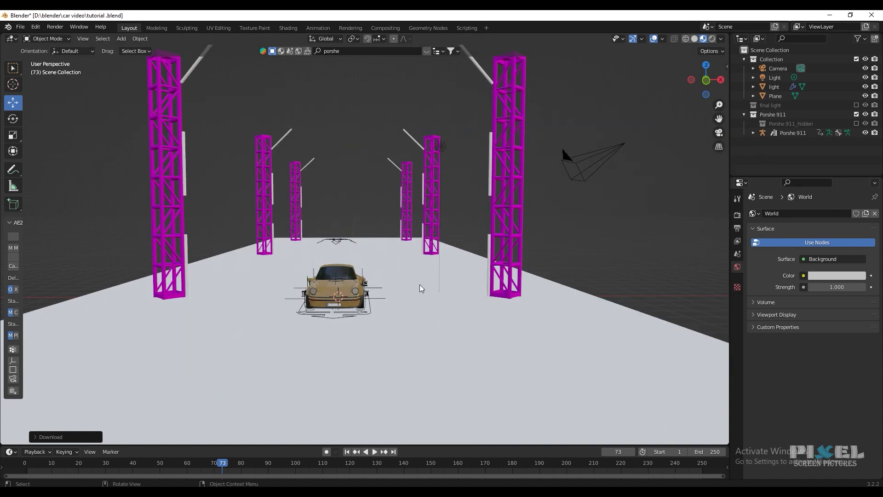
click(792, 133)
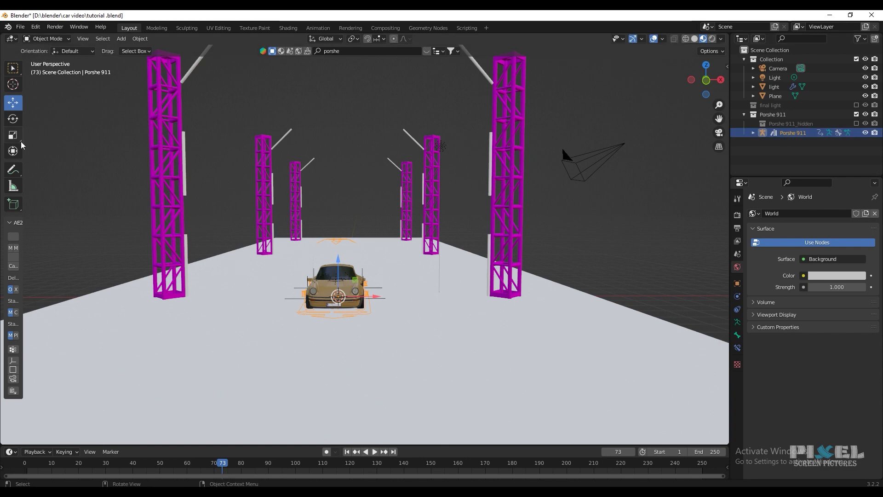
drag(373, 331, 427, 342)
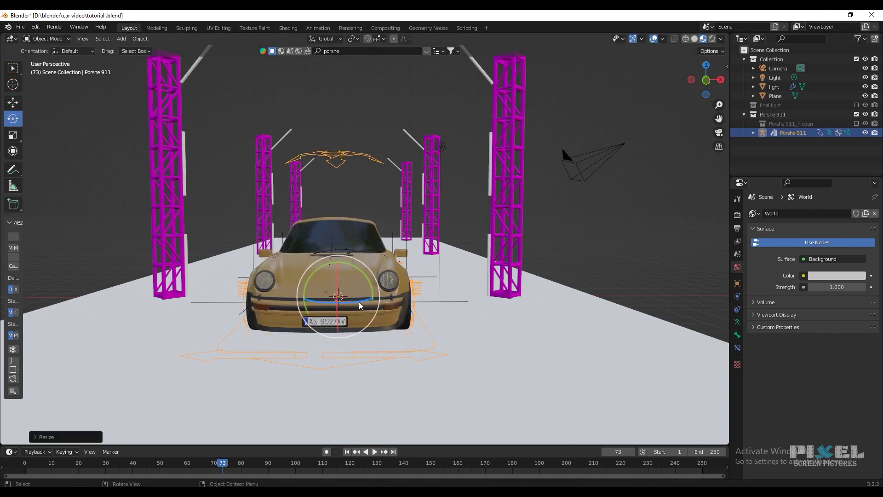
Step: Reposition the enlarged Porshe 911 along the ground plane between the two rows of towers
drag(359, 302, 385, 282)
click(12, 103)
scroll(452, 300, down, 5)
middle_drag(452, 300, 338, 333)
key(ctrl+z)
drag(405, 263, 134, 202)
scroll(226, 216, down, 4)
shift+middle_drag(221, 216, 481, 252)
scroll(566, 300, down, 3)
drag(481, 252, 350, 246)
middle_drag(349, 246, 280, 333)
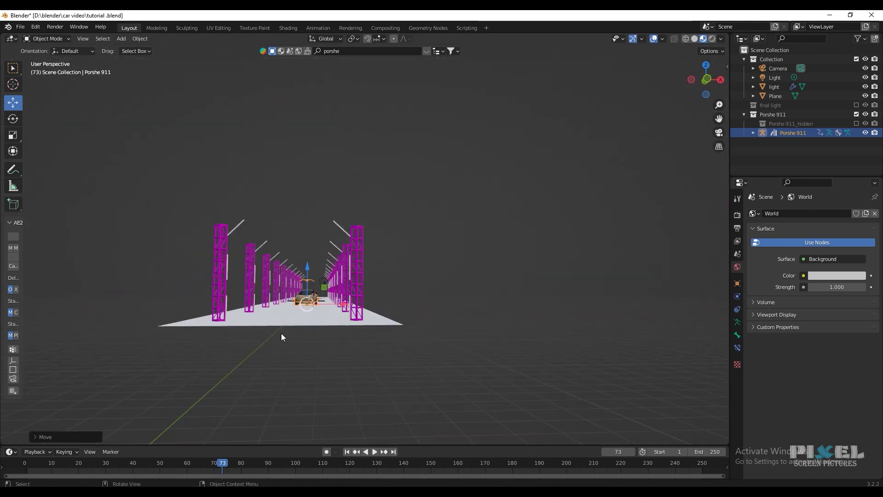
scroll(292, 310, up, 8)
middle_drag(374, 299, 337, 299)
Step: Exclude the Porshe 911 collection from the view layer and create a new material for the ground plane
click(856, 114)
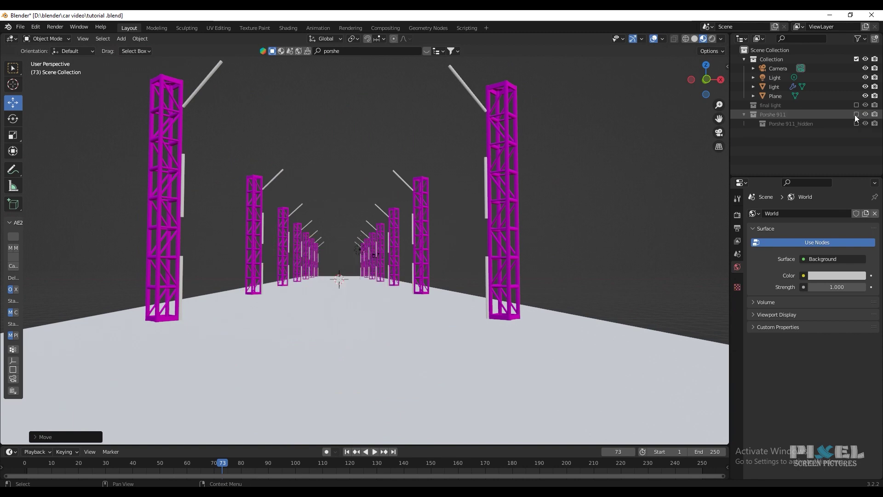
click(409, 345)
middle_drag(408, 345, 393, 47)
click(293, 28)
mouse_move(414, 161)
middle_down()
mouse_move(498, 211)
mouse_move(453, 199)
mouse_move(476, 175)
mouse_move(434, 212)
mouse_move(446, 258)
middle_up()
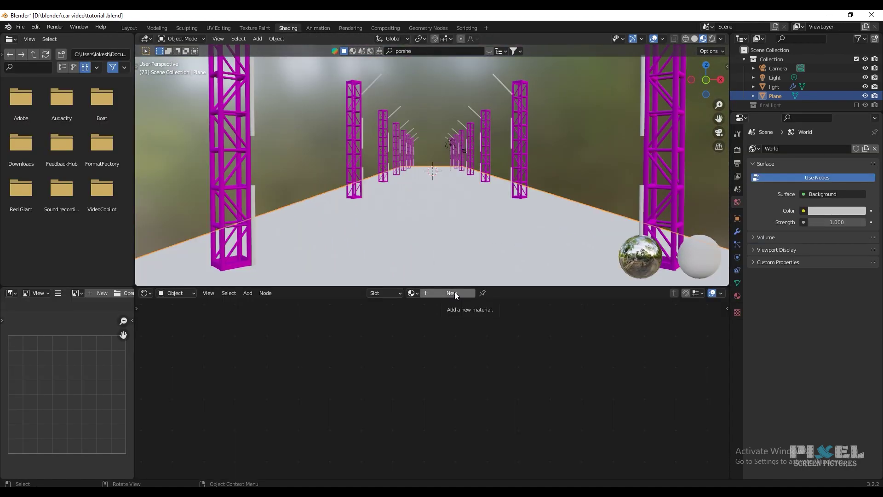
click(454, 293)
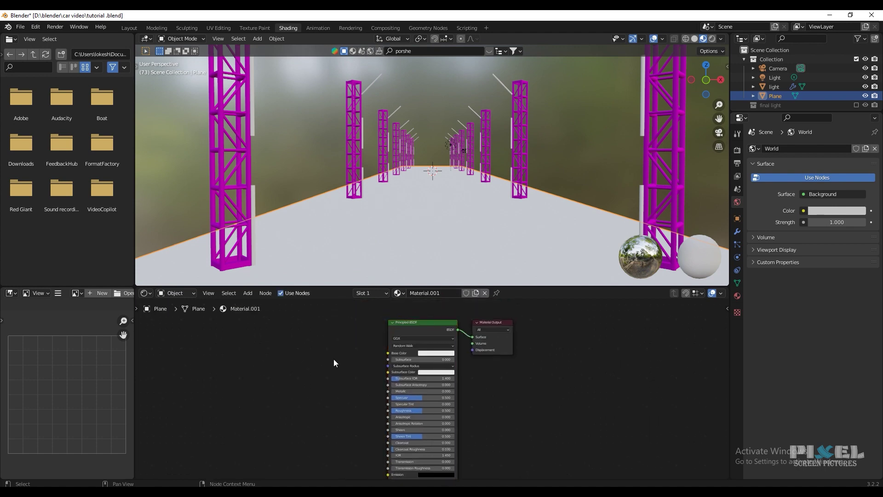
Step: Switch to File Explorer, open the tutorial folder's Road subfolder and select all six Two_lane_road_wet_01_4K texture maps
mouse_move(212, 480)
click(295, 455)
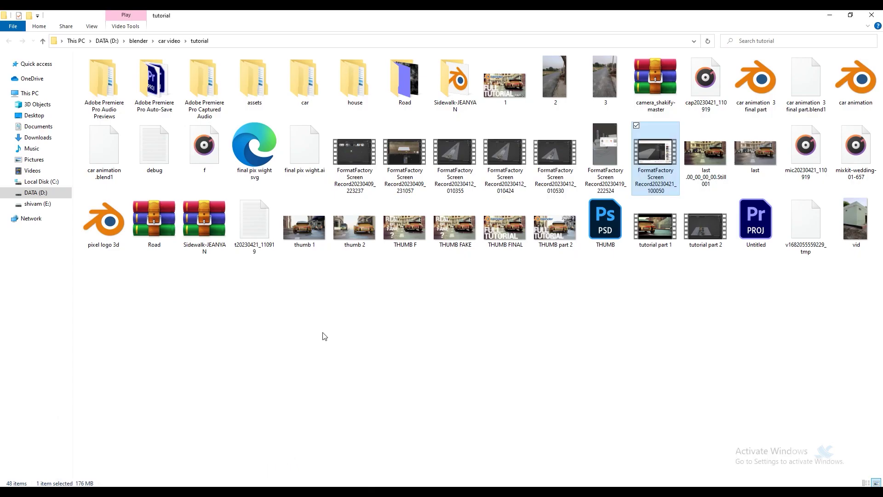
double_click(397, 86)
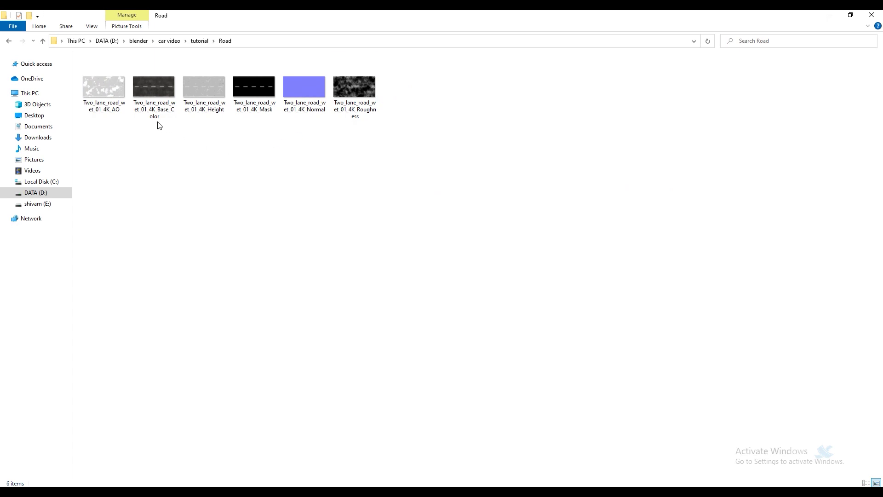
click(147, 110)
drag(100, 158, 371, 86)
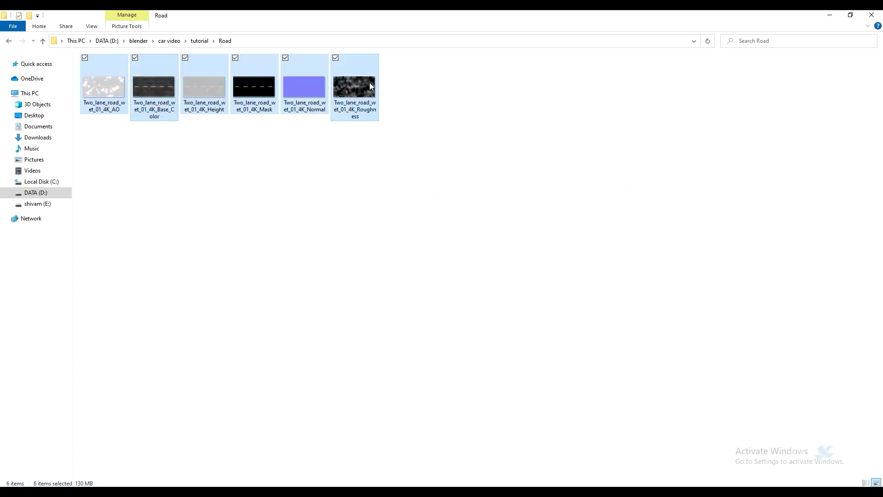
Step: Return to Blender and run Principled Texture Setup on the plane's material with the six Two_lane_road_wet_01_4K maps
key(alt+Tab)
key(ctrl+shift+t)
click(213, 490)
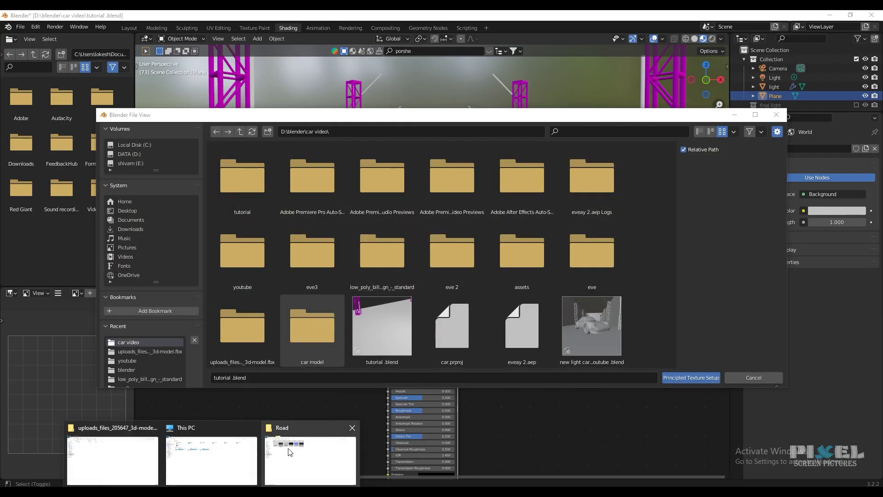
click(290, 450)
key(alt+Tab)
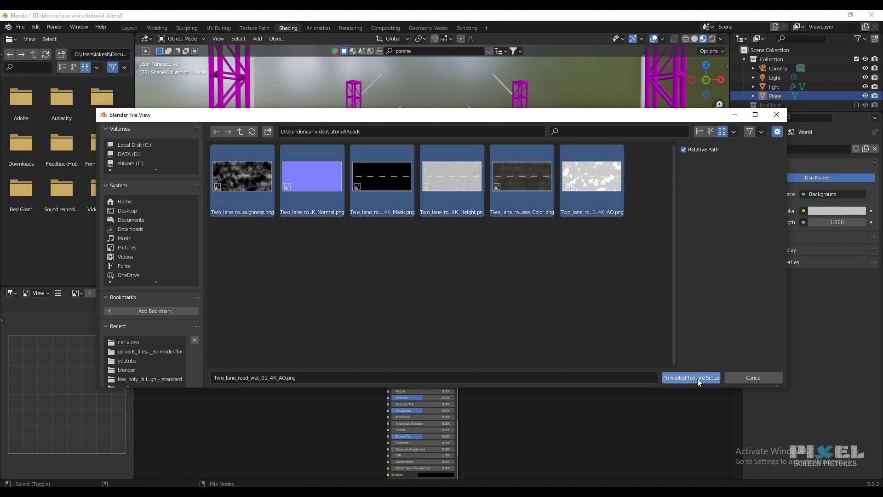
click(691, 378)
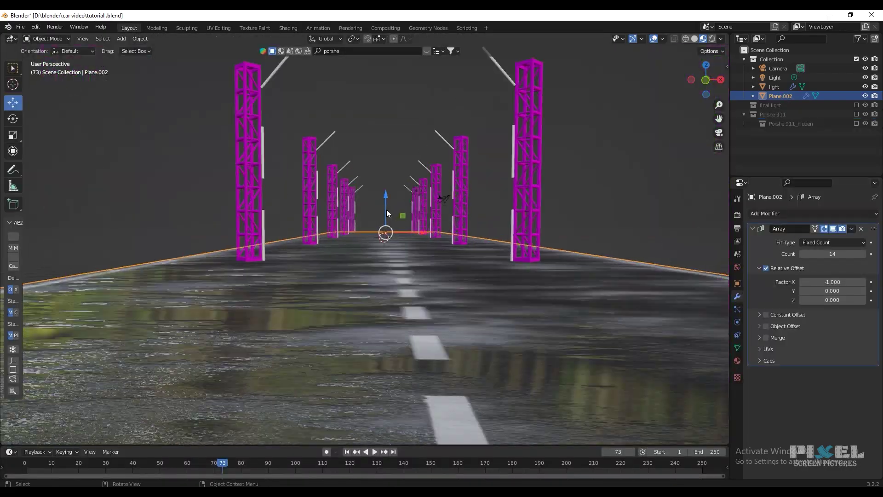
Step: Inspect the world settings and the road material's node setup in the Shading workspace
middle_drag(386, 209, 422, 272)
click(738, 266)
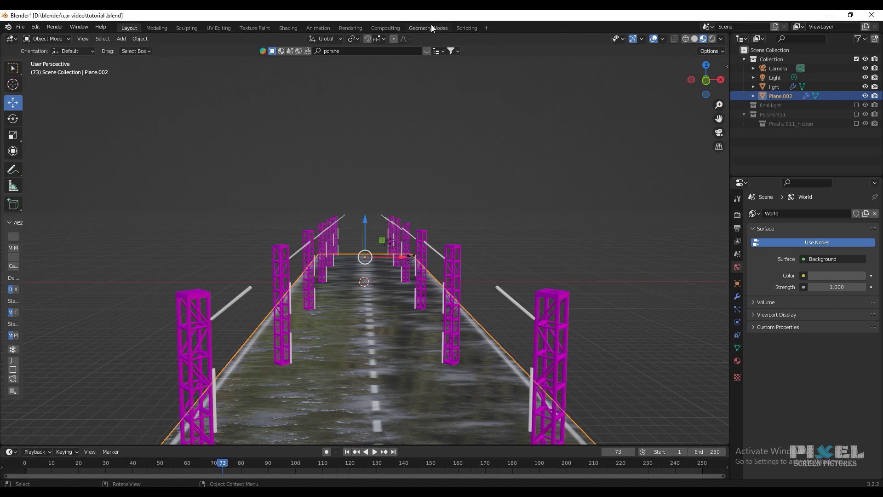
click(378, 28)
click(286, 28)
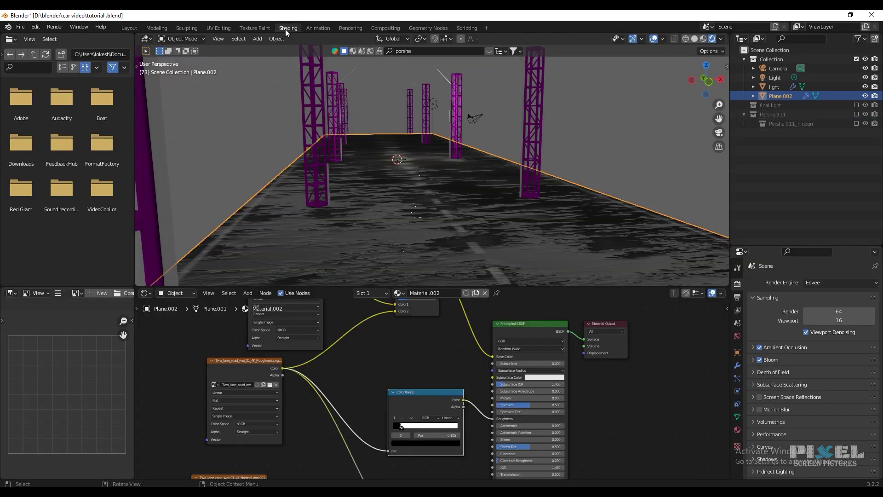
mouse_move(456, 184)
middle_down()
mouse_move(479, 203)
mouse_move(435, 184)
mouse_move(452, 192)
middle_up()
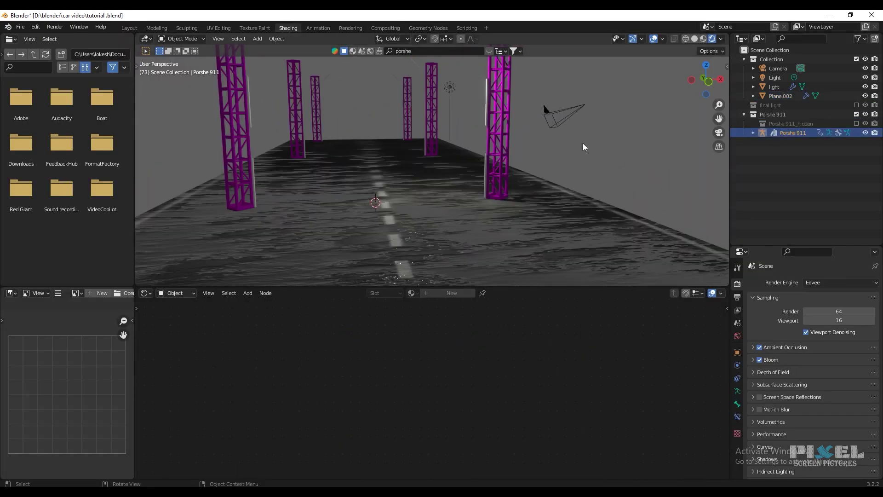
Step: Frame one headlight of the Porshe 911 in the Layout workspace and select its glass in Edit Mode with face selection
middle_drag(583, 142, 439, 192)
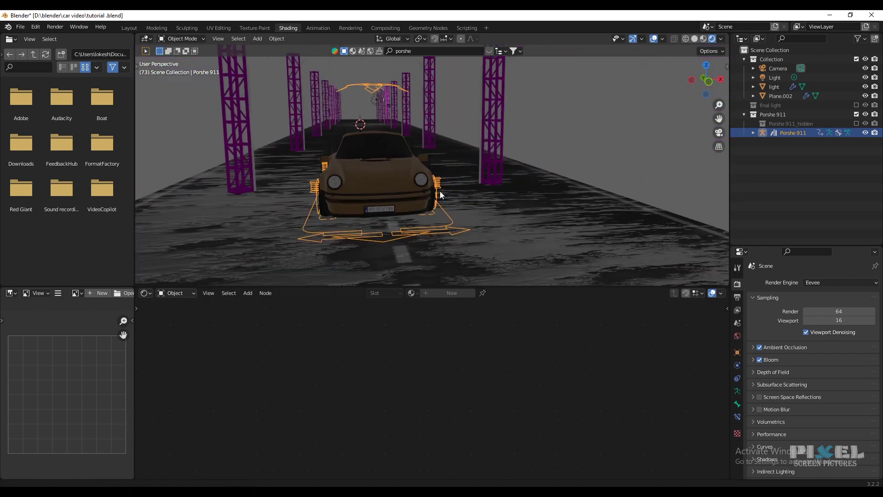
scroll(436, 199, up, 4)
click(409, 192)
click(404, 189)
click(404, 188)
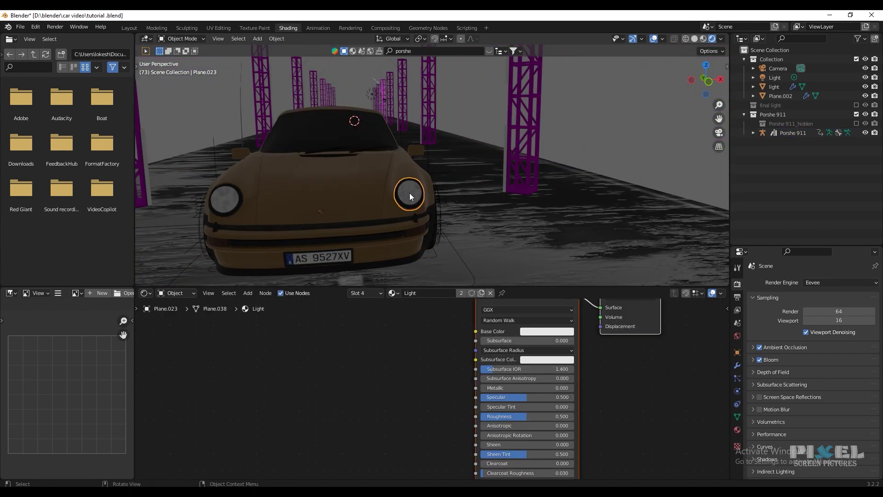
click(130, 29)
key(KP_Decimal)
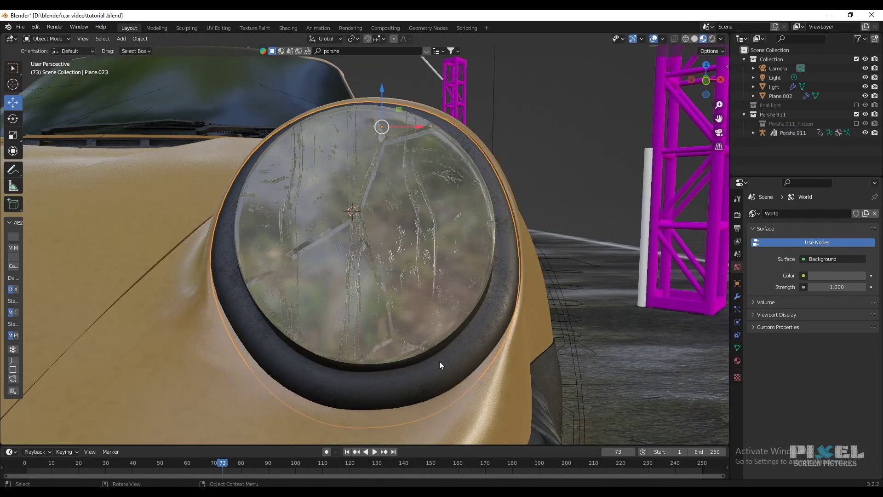
scroll(357, 283, down, 2)
middle_drag(357, 283, 349, 258)
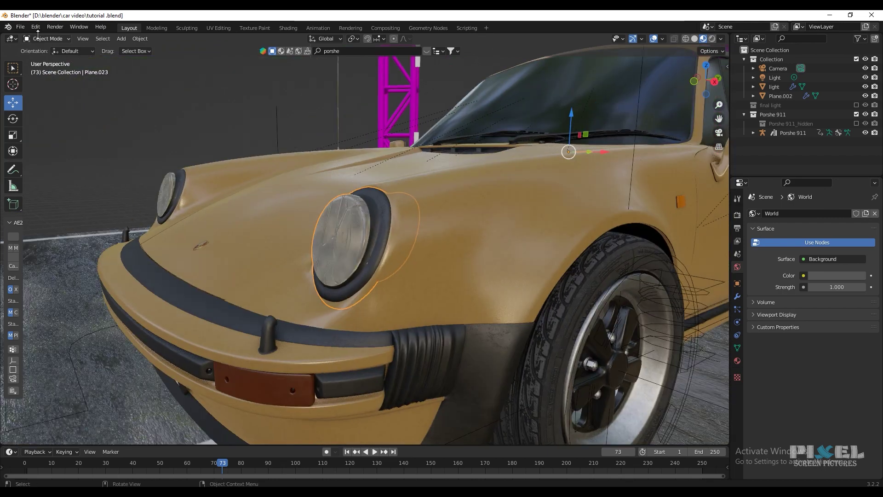
click(44, 39)
click(45, 59)
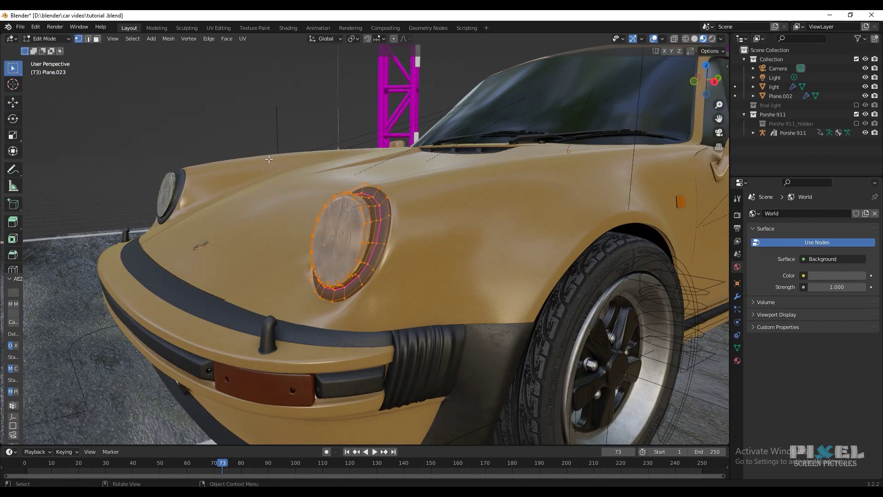
click(118, 57)
Step: Set the headlight's Lights material to a white emission color with an emission strength of 11.9
click(378, 28)
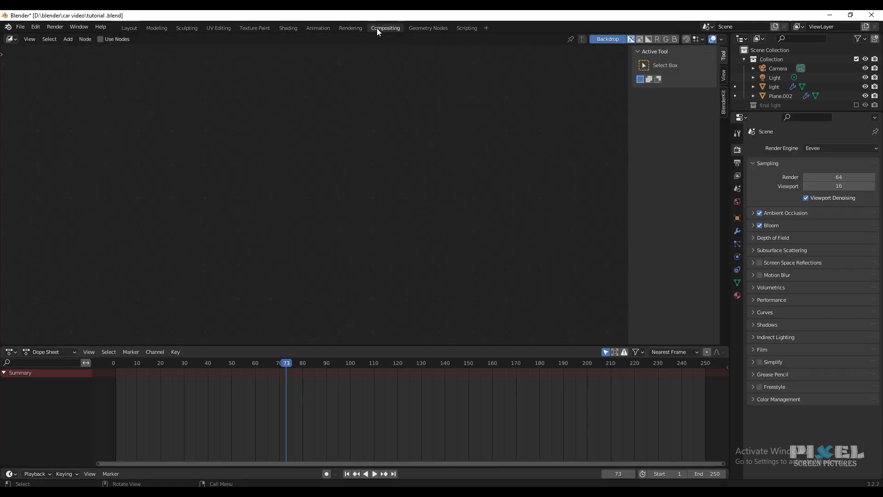
click(284, 28)
middle_drag(423, 232, 480, 246)
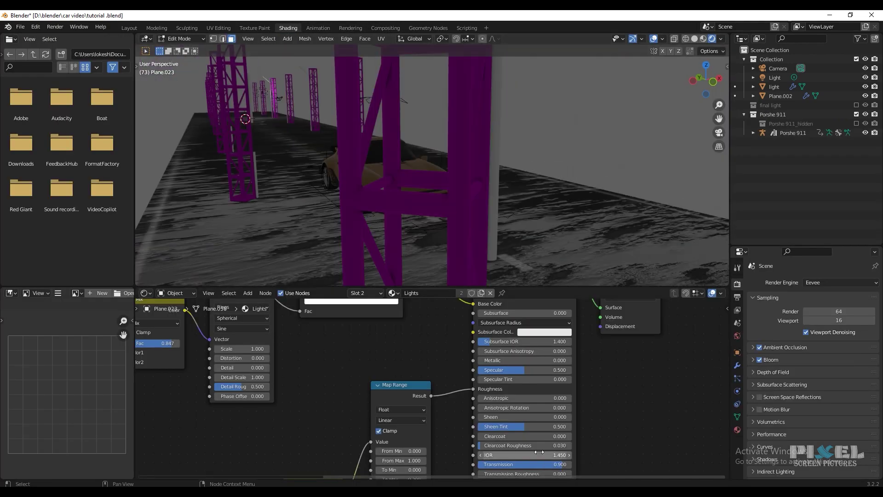
middle_drag(545, 470, 544, 376)
scroll(543, 377, up, 2)
middle_drag(548, 221, 488, 204)
scroll(488, 204, up, 4)
click(575, 391)
drag(632, 297, 631, 219)
drag(529, 400, 570, 400)
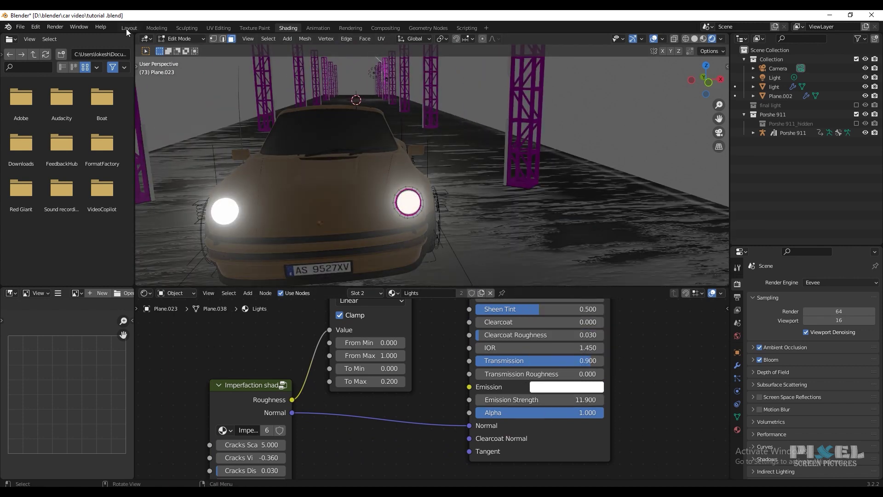
Step: Rotate the whole car in Object Mode in the Layout workspace so it stands diagonally across the road, then deselect it
click(127, 29)
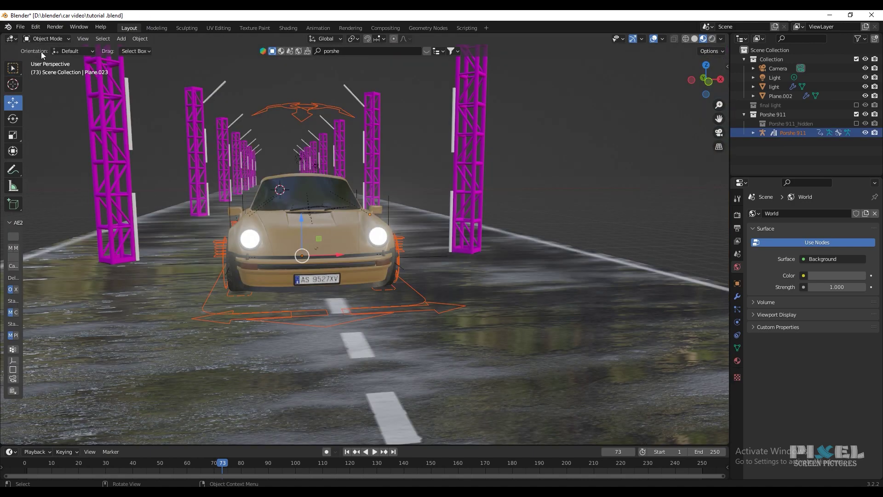
drag(278, 260, 288, 279)
click(14, 102)
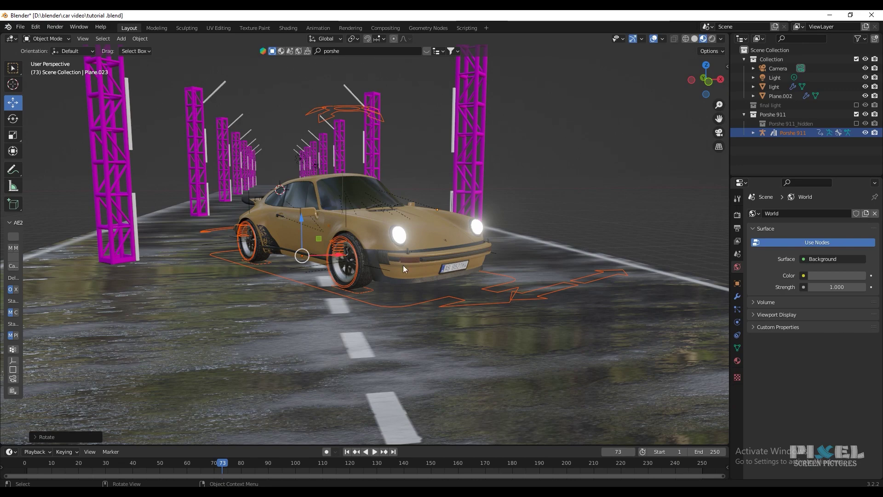
key(alt+a)
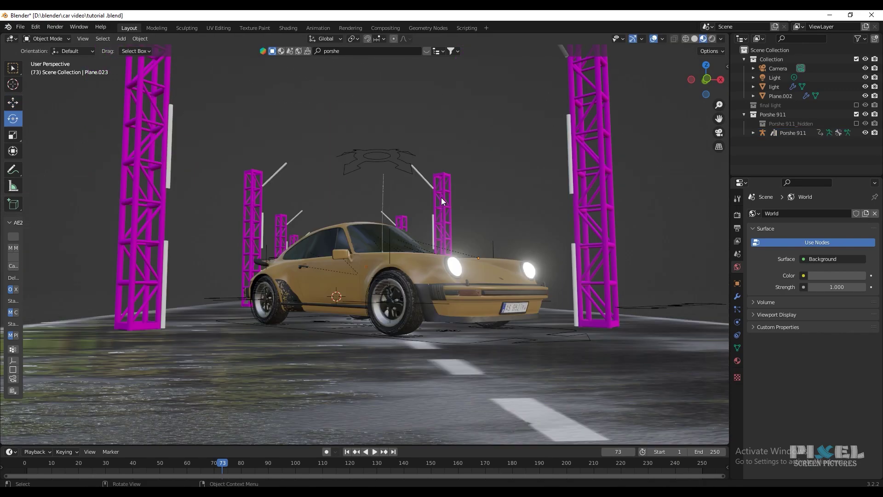
Step: Exclude the Porshe 911 collection, include the final light collection and select its truss tower object 06_001
click(856, 114)
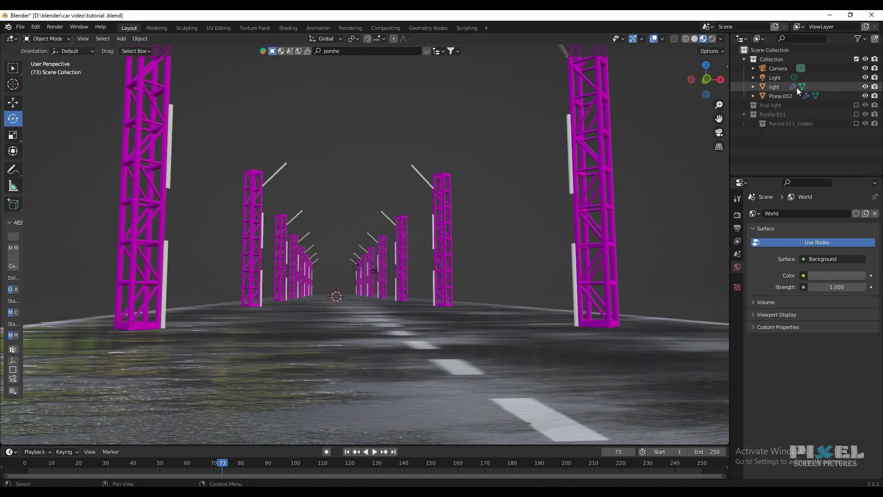
click(855, 105)
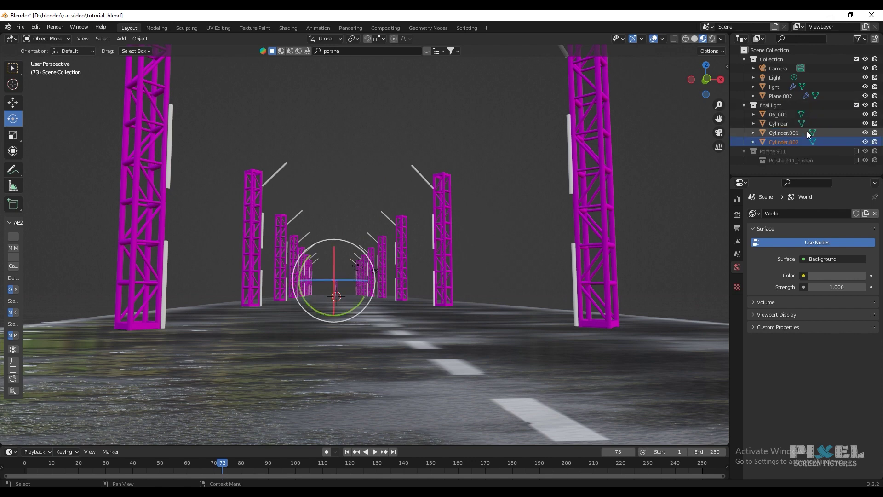
click(762, 105)
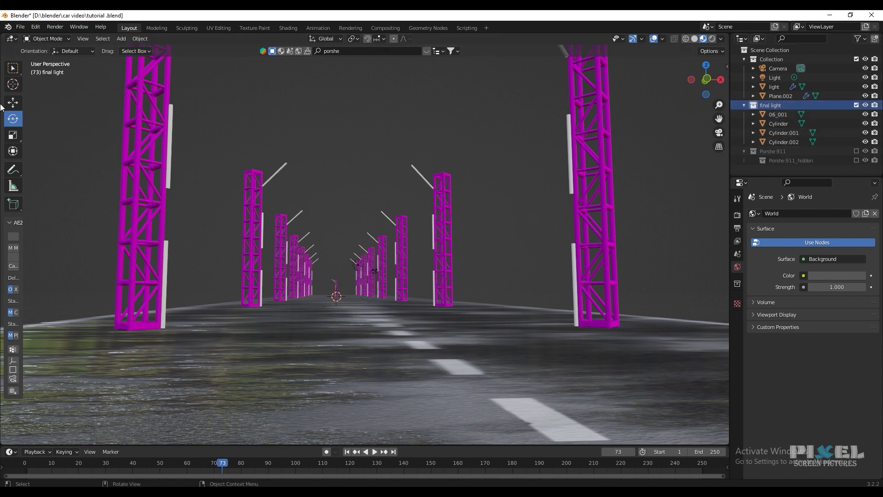
click(774, 123)
click(780, 115)
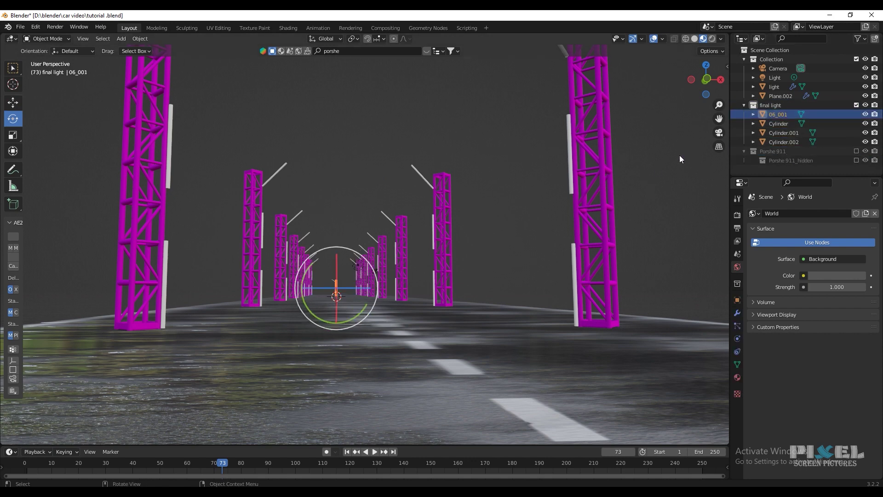
Step: Delete the Map #1 image texture node from the truss tower's METAL_TRUSS material in the Shading workspace
key(KP_Decimal)
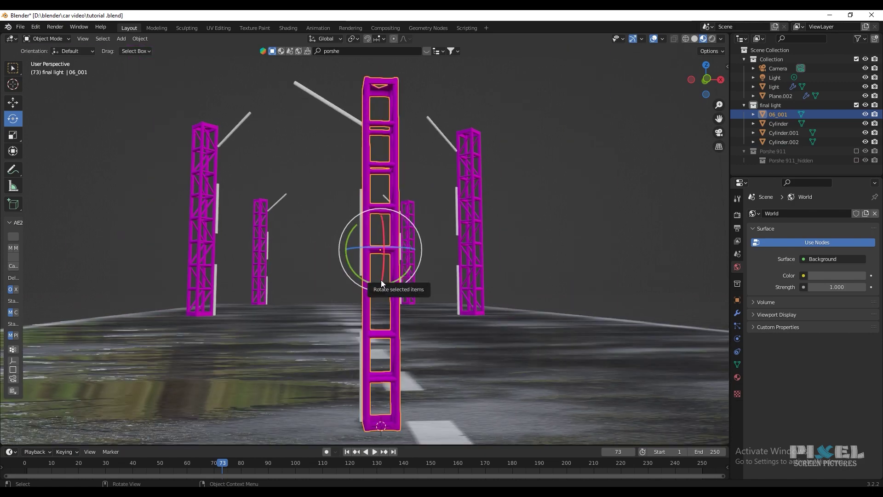
click(288, 27)
scroll(434, 357, down, 3)
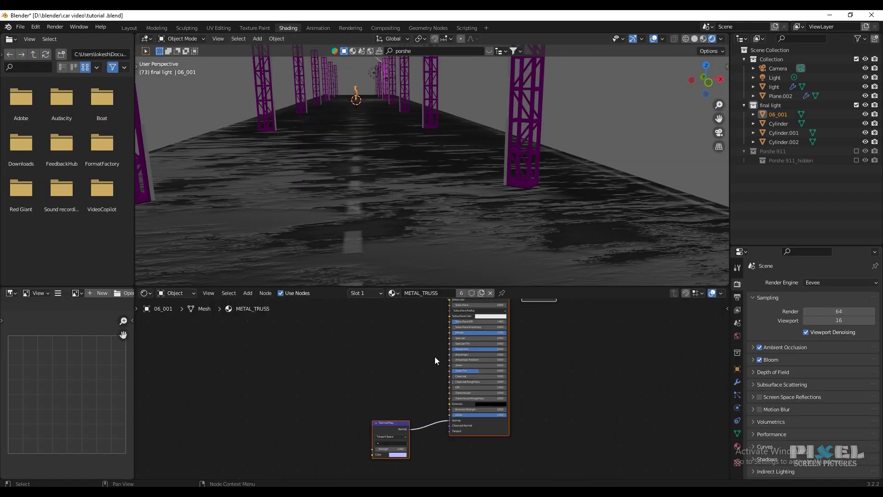
scroll(452, 217, down, 3)
scroll(457, 211, up, 8)
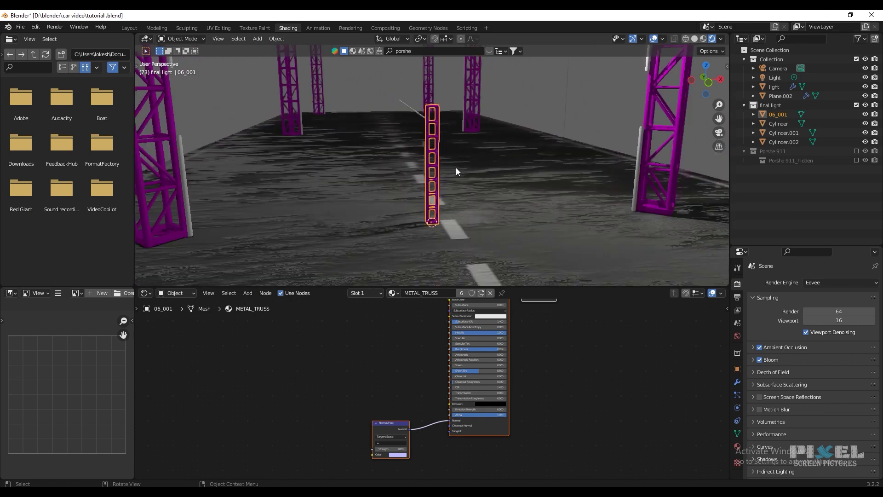
middle_drag(387, 360, 429, 440)
scroll(423, 435, up, 1)
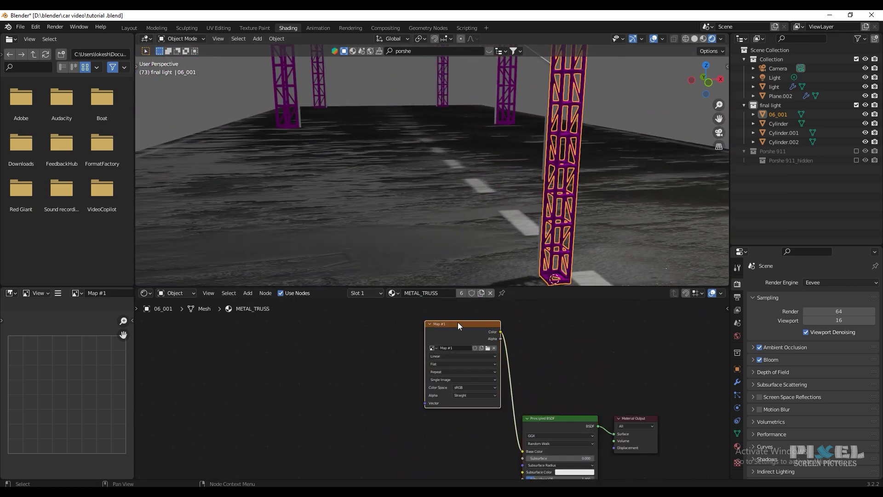
key(x)
middle_drag(502, 390, 403, 334)
scroll(403, 334, up, 2)
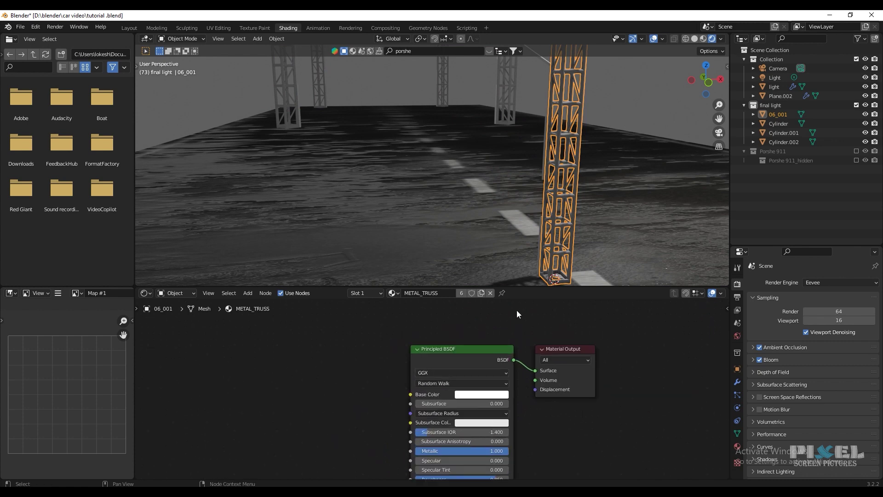
Step: Darken the METAL_TRUSS material's subsurface color and base color to near black on the Principled BSDF
middle_drag(575, 258, 411, 172)
scroll(411, 171, up, 2)
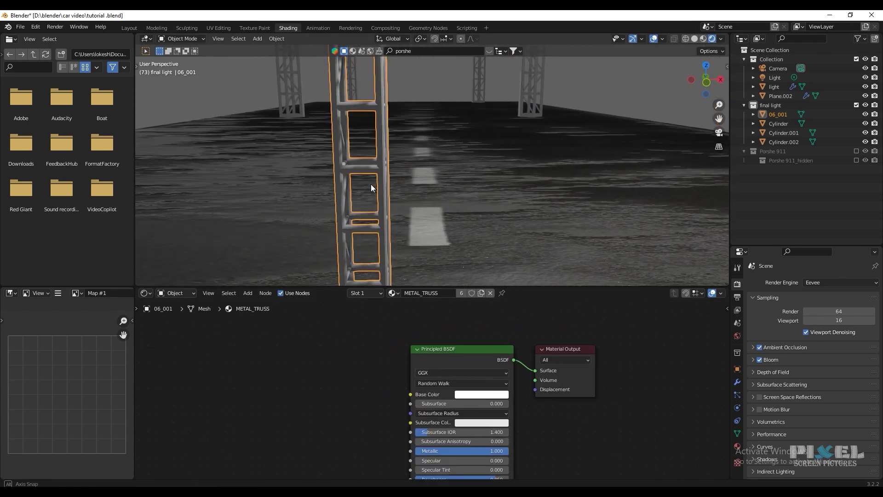
click(484, 423)
drag(528, 312, 529, 349)
click(378, 115)
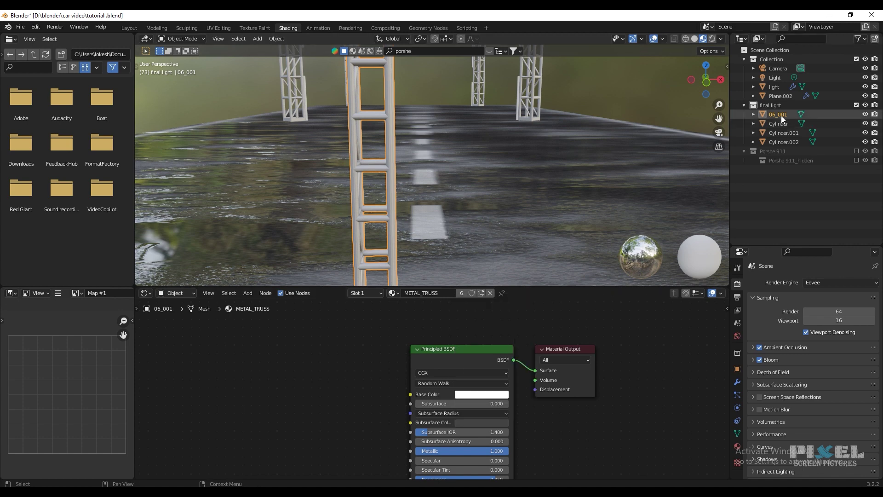
click(469, 395)
drag(528, 302, 528, 340)
Step: Set the METAL_TRUSS material's roughness to 0.141 and look at the tower up close from another angle
middle_drag(460, 474, 453, 410)
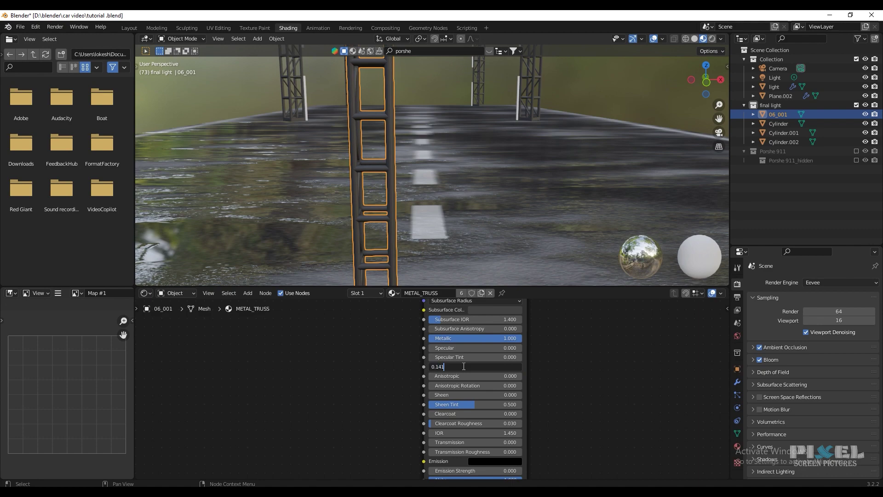
key(Return)
scroll(414, 221, up, 3)
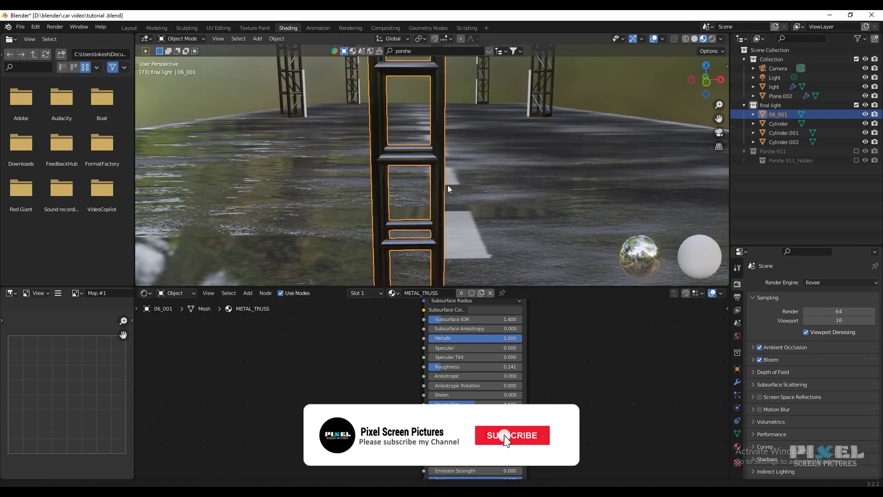
middle_drag(448, 185, 398, 190)
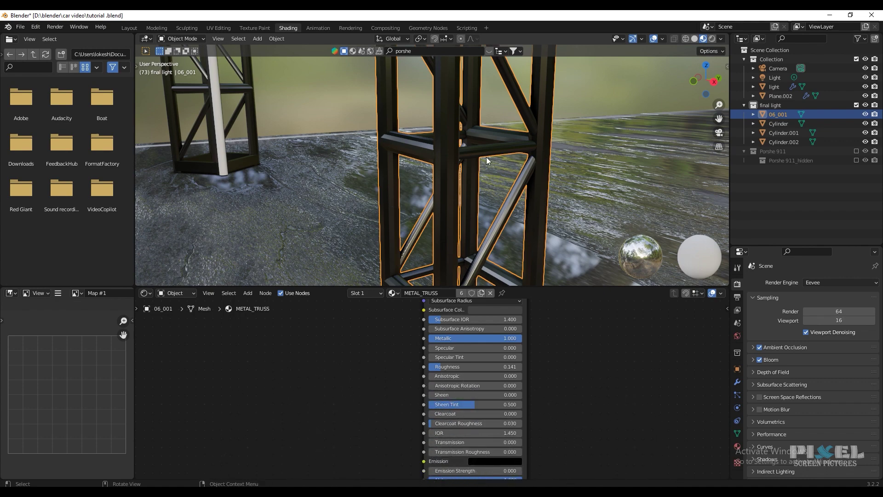
Step: Select the Cylinder light tube in the final light collection and create a new material for it
scroll(486, 157, down, 6)
click(782, 124)
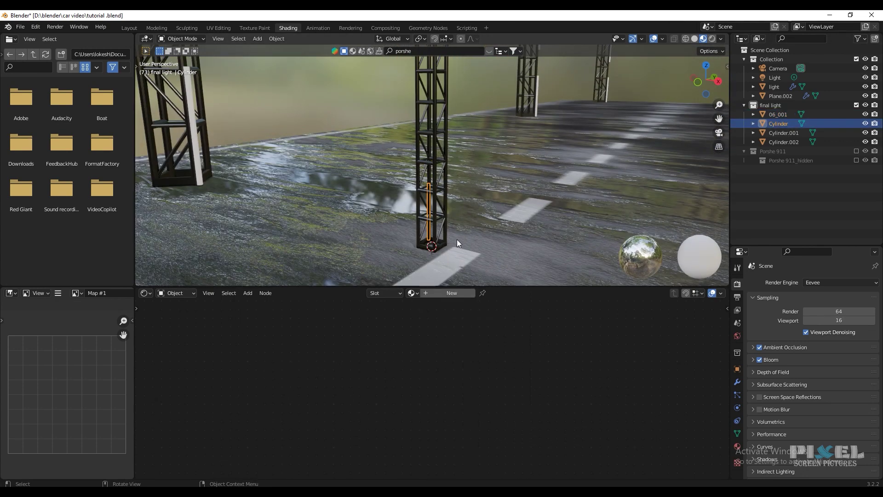
middle_drag(457, 239, 429, 203)
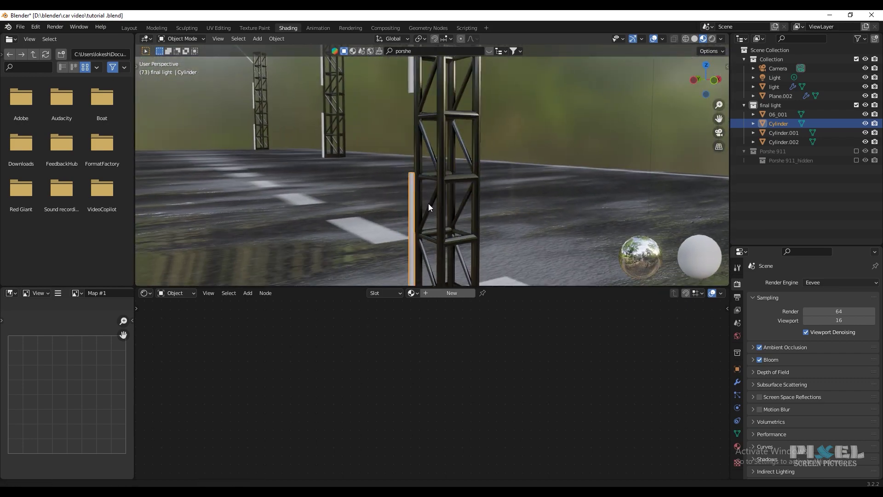
click(452, 292)
scroll(470, 445, up, 2)
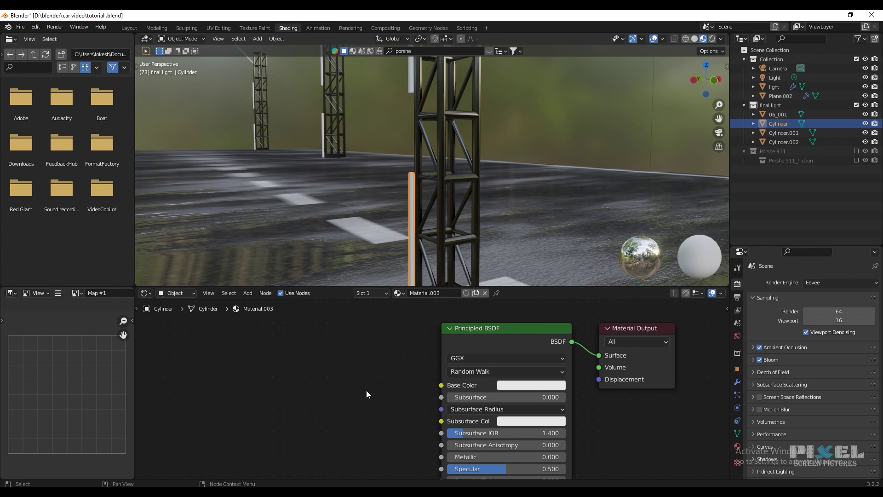
Step: Add a Fresnel node to the light tube's material and place it well before the Principled BSDF
key(shift+a)
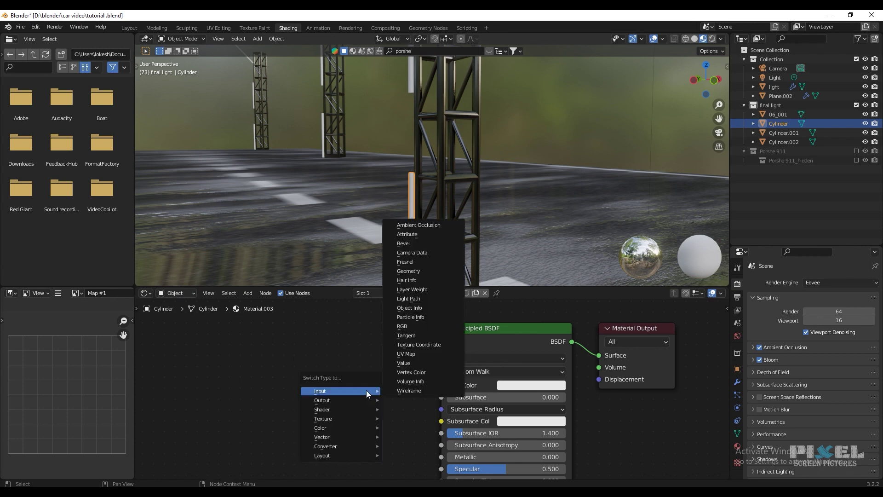
text(fre)
key(Return)
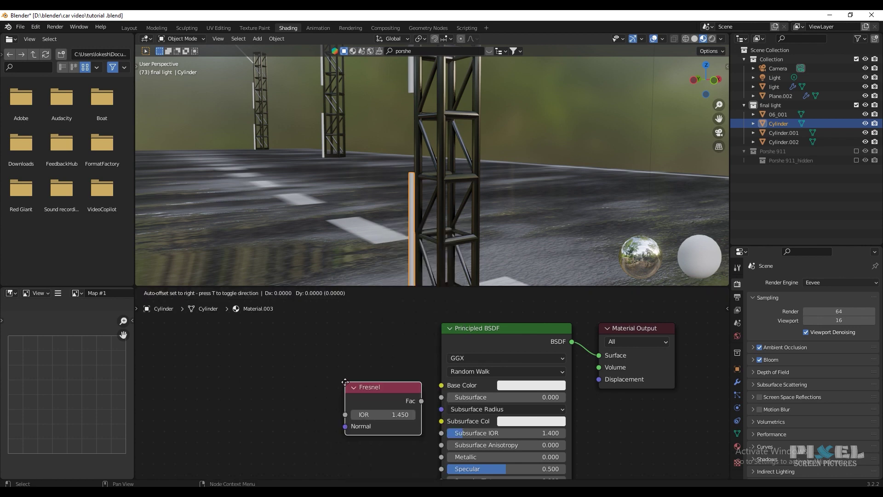
click(326, 451)
scroll(482, 409, down, 3)
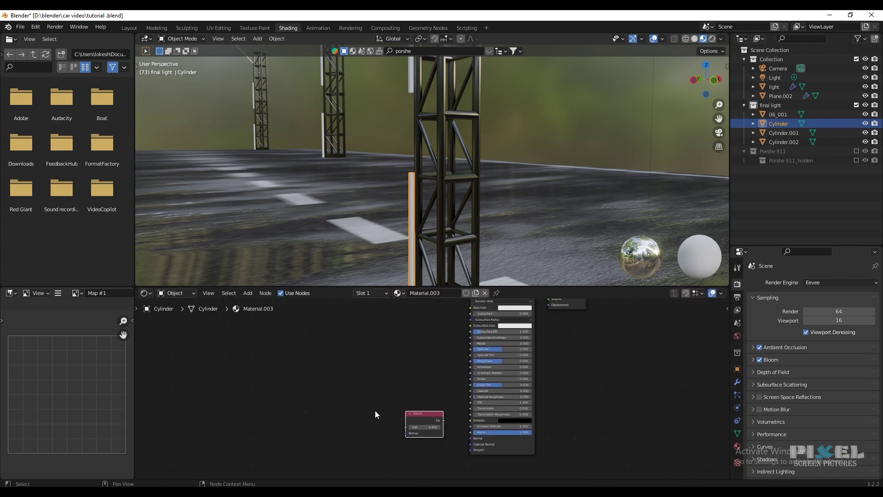
drag(415, 412, 349, 388)
Step: Add a ColorRamp node between the Fresnel node and the Principled BSDF
key(shift+a)
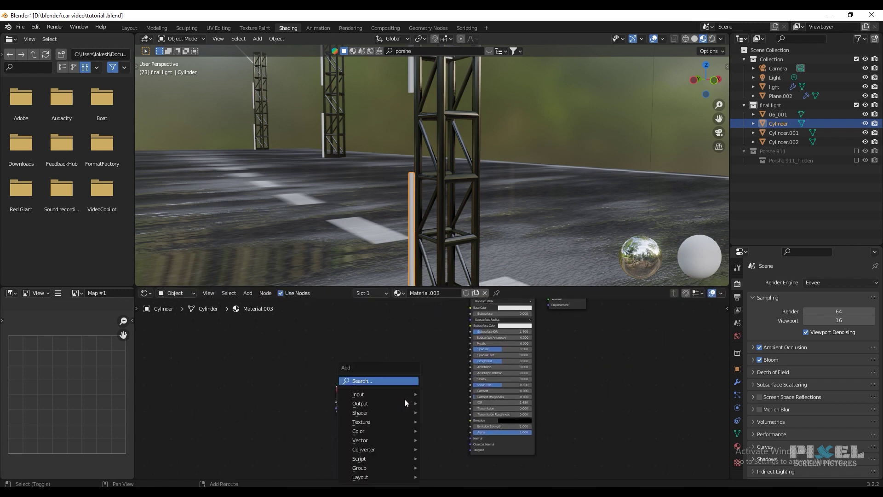
click(396, 380)
text(ramp)
key(Return)
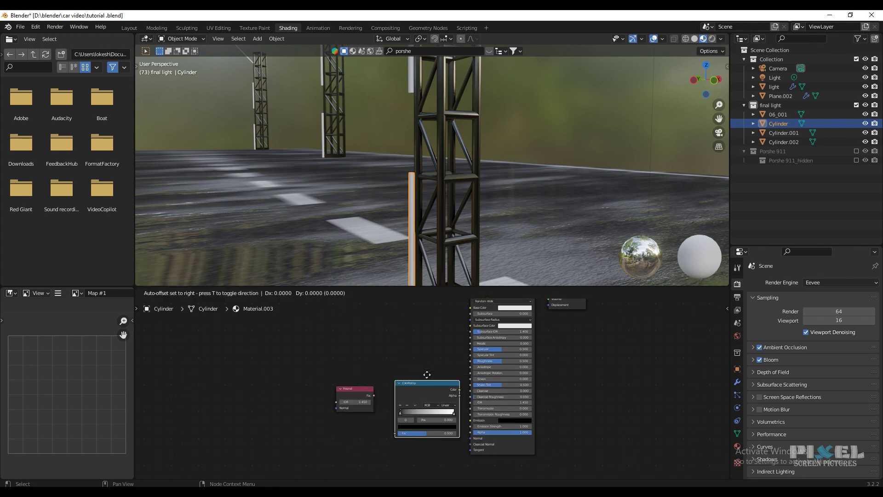
click(425, 395)
scroll(423, 412, up, 3)
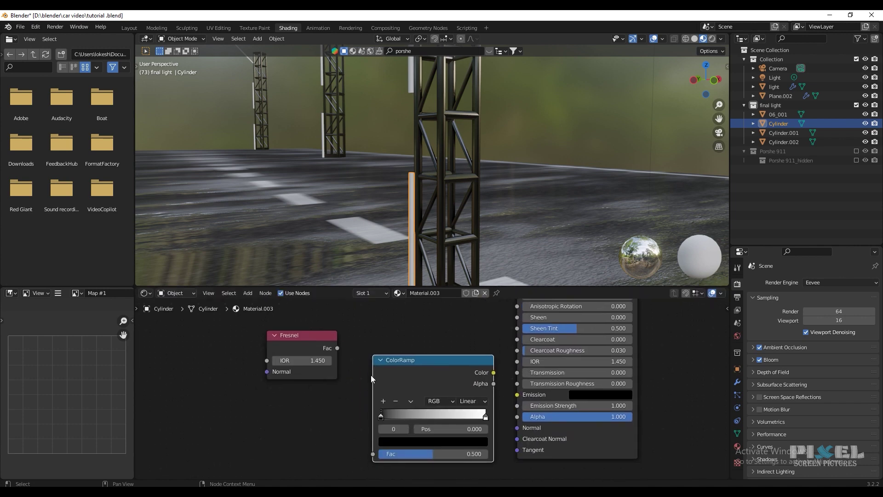
Step: Connect the Fresnel Fac output to the ColorRamp's Fac and the ColorRamp's Color to the Principled BSDF's Emission
drag(337, 348, 372, 454)
drag(433, 392, 409, 392)
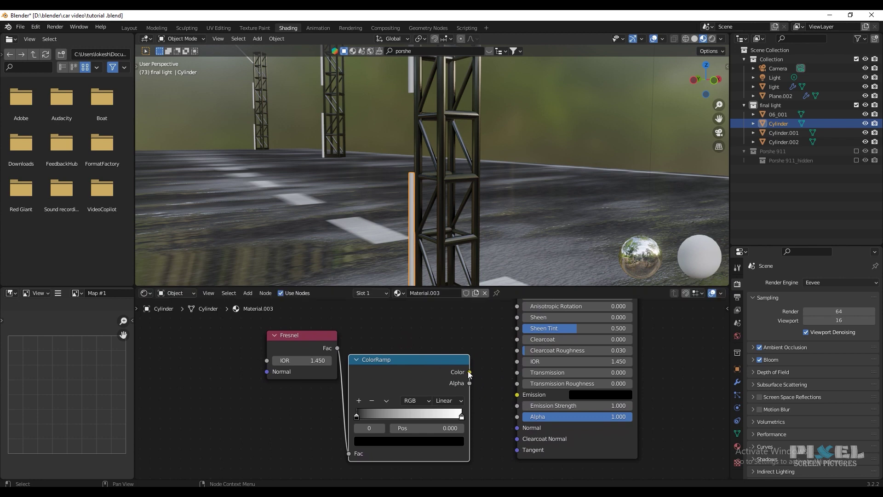
drag(514, 396, 515, 396)
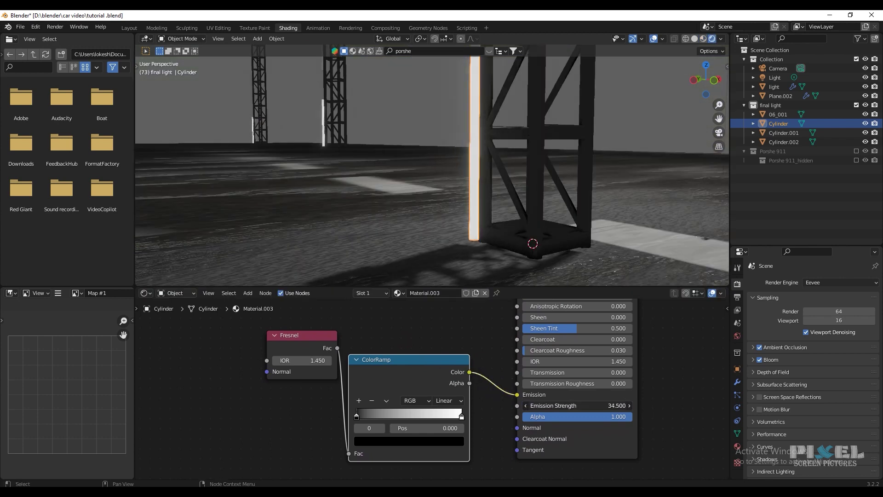
Step: Set the light tube material's emission strength to 40 and check the glow on the towers along the road
double_click(583, 409)
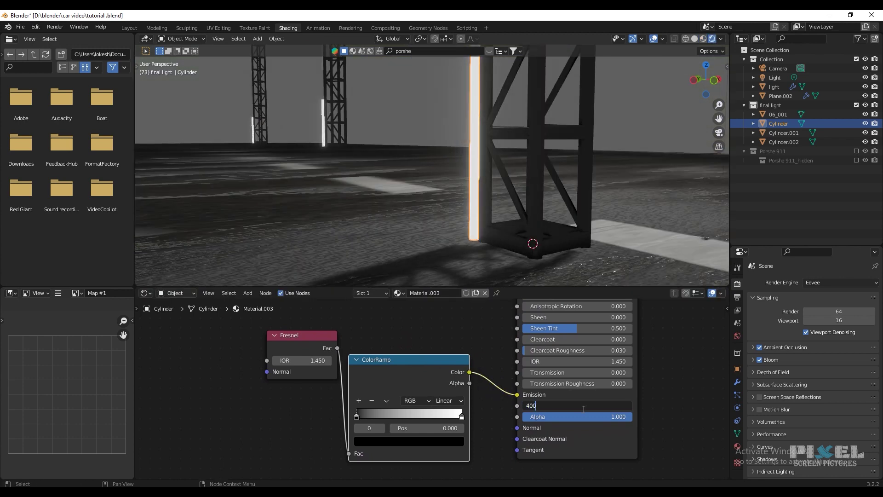
key(Return)
scroll(515, 147, down, 5)
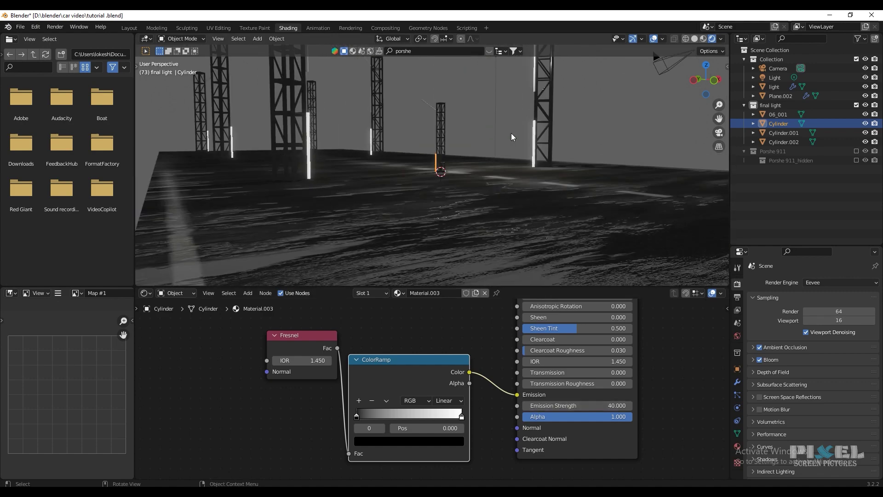
middle_drag(499, 146, 518, 155)
scroll(428, 126, up, 3)
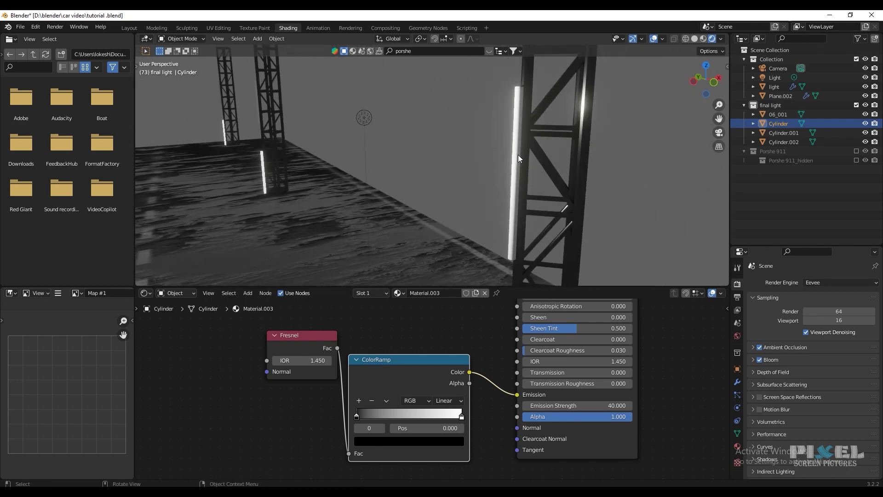
Step: Delete the Cylinder.002 and Cylinder.001 light tubes from the final light collection
click(514, 148)
click(777, 133)
click(783, 142)
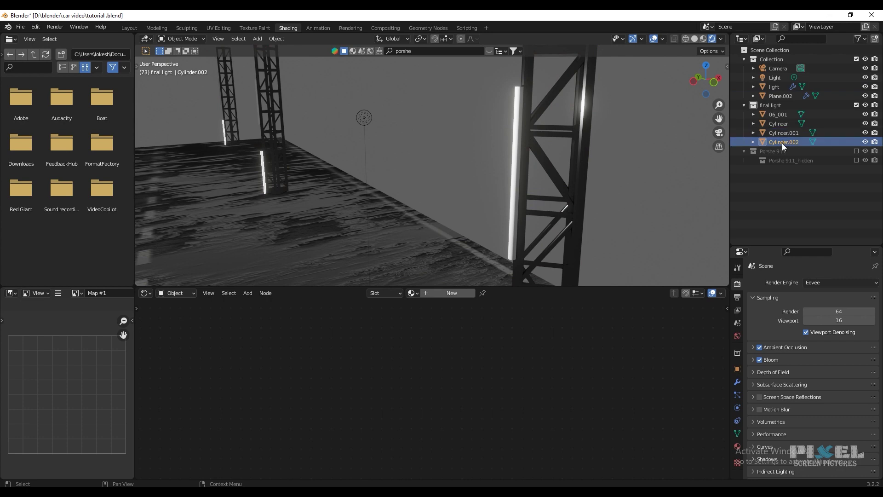
scroll(402, 200, down, 3)
scroll(403, 200, down, 4)
scroll(385, 165, up, 5)
shift+middle_drag(386, 164, 460, 156)
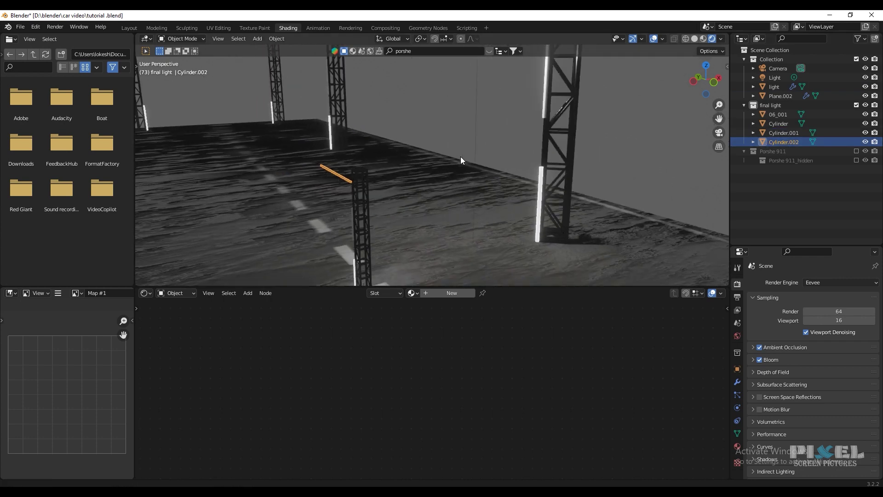
key(Delete)
click(781, 135)
key(Delete)
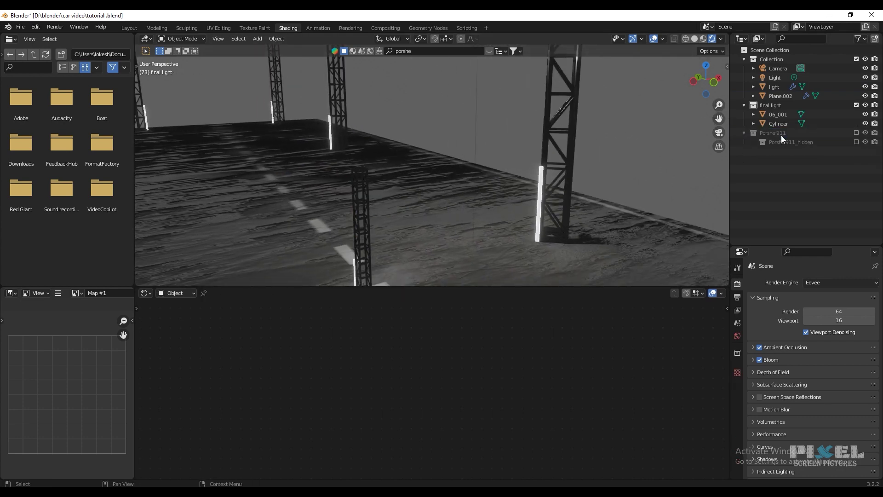
Step: Frame the Cylinder light tube, remove its ColorRamp's white end stop and set the remaining stop's color to white
click(776, 124)
key(KP_Decimal)
click(462, 416)
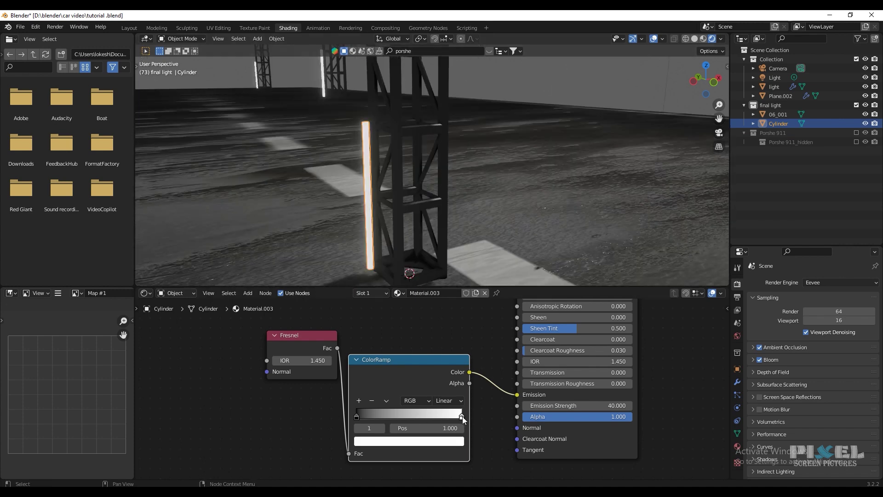
click(372, 400)
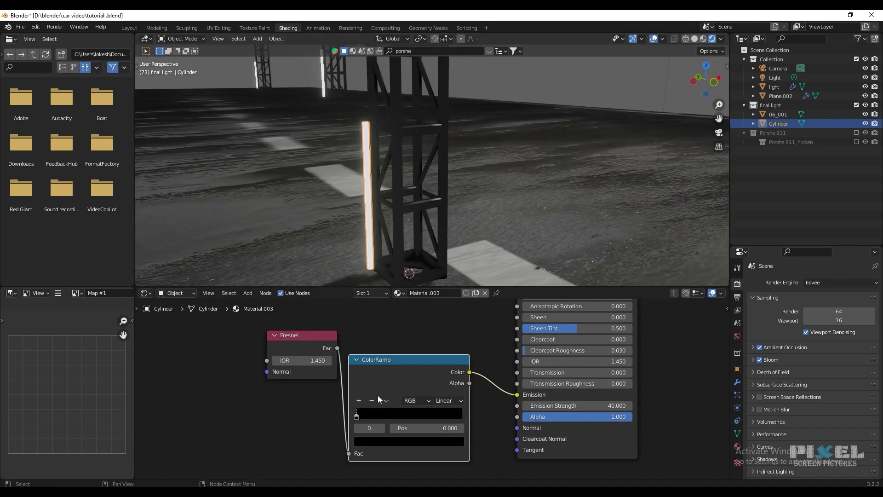
click(438, 441)
drag(440, 353, 440, 298)
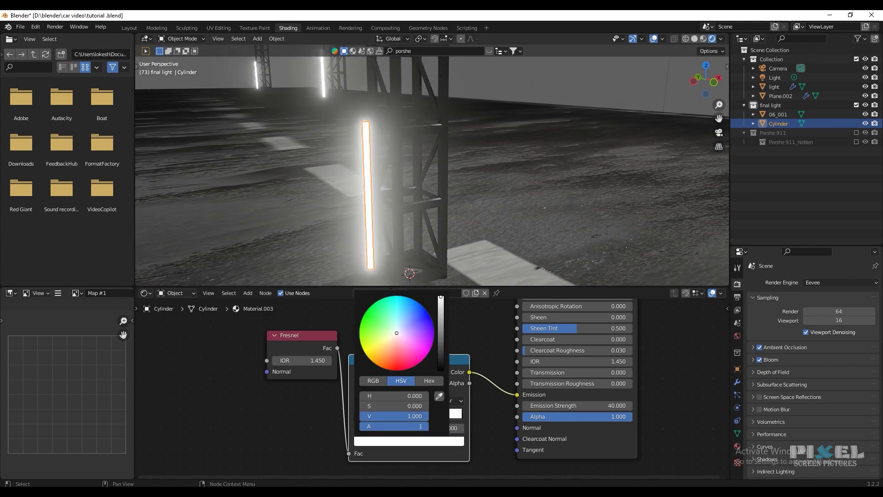
Step: Tint the light tube's ColorRamp stop to a pale warm orange while viewing the rows of towers along the road
middle_drag(442, 194, 429, 161)
scroll(428, 161, up, 6)
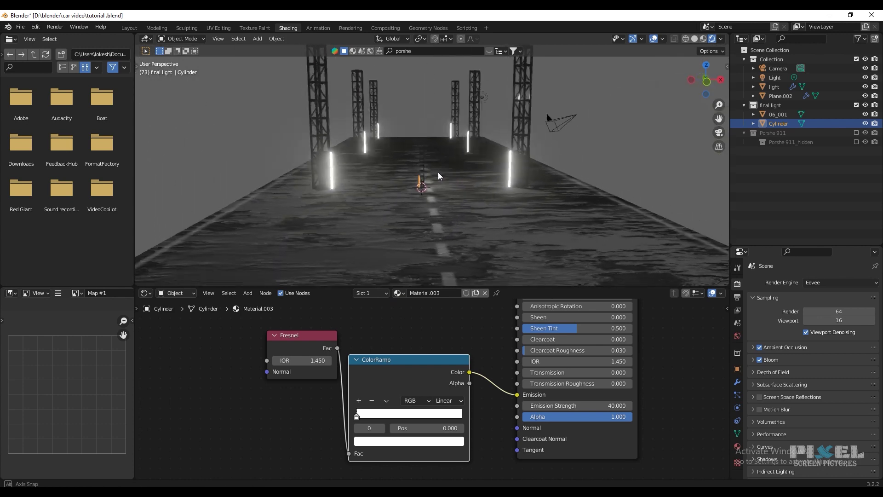
scroll(439, 162, down, 4)
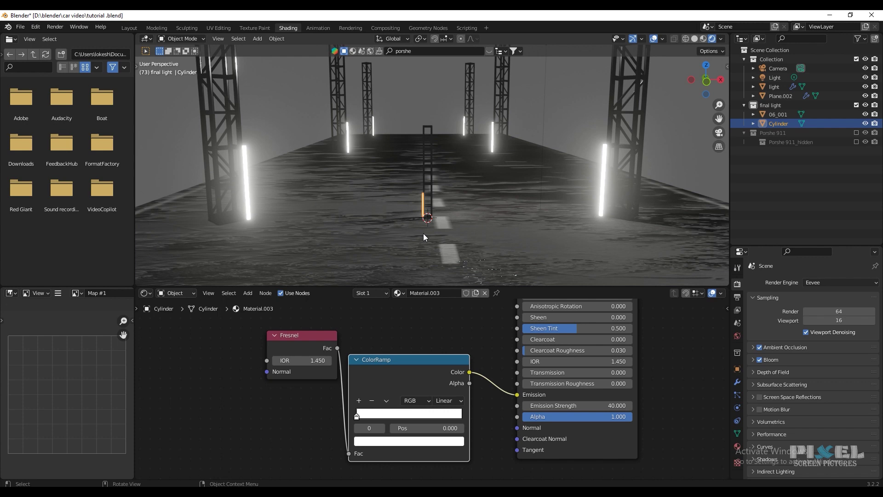
click(413, 441)
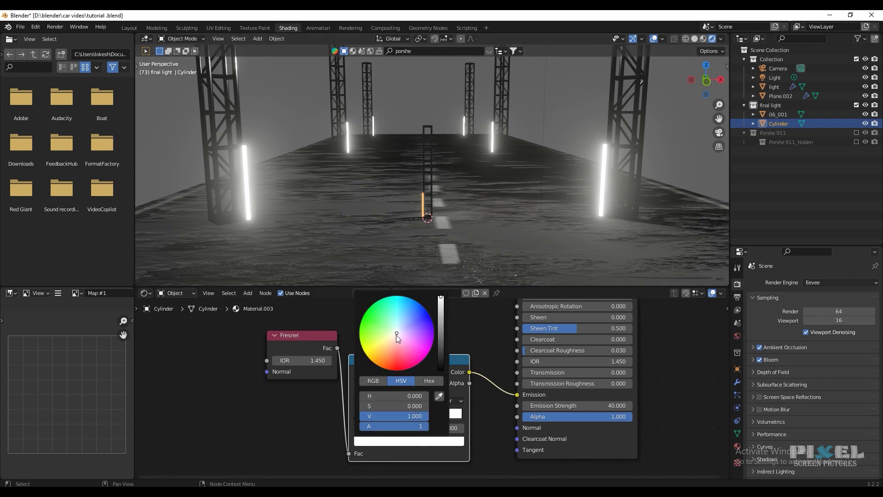
drag(396, 335, 390, 344)
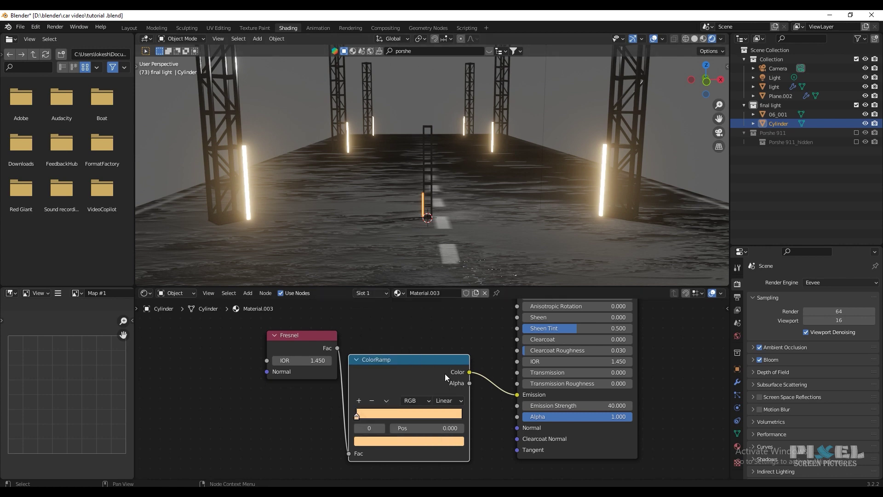
click(391, 440)
drag(388, 348, 389, 343)
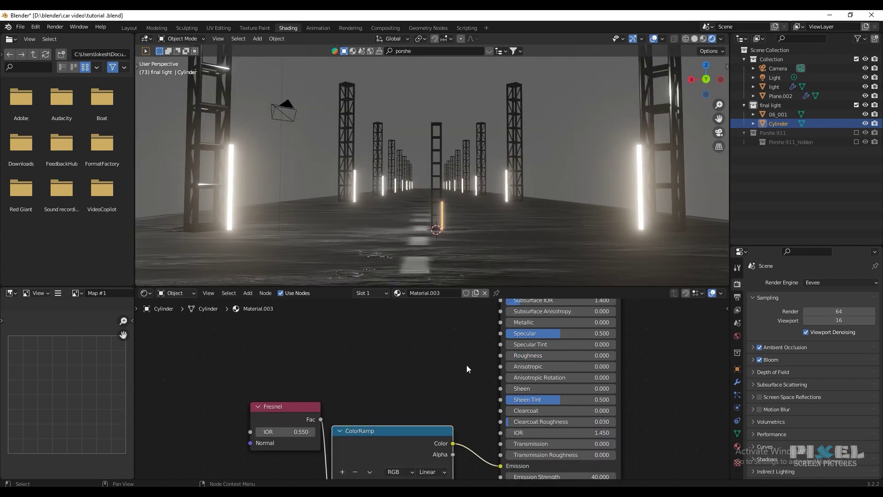
Step: Switch to the Layout workspace and duplicate the Cylinder light tube higher up on the central tower
middle_drag(564, 211, 404, 178)
click(129, 28)
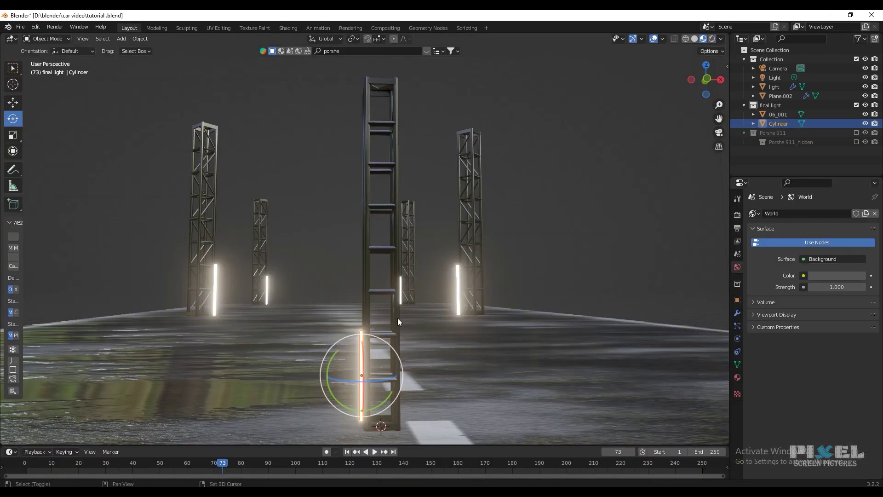
middle_drag(441, 261, 454, 284)
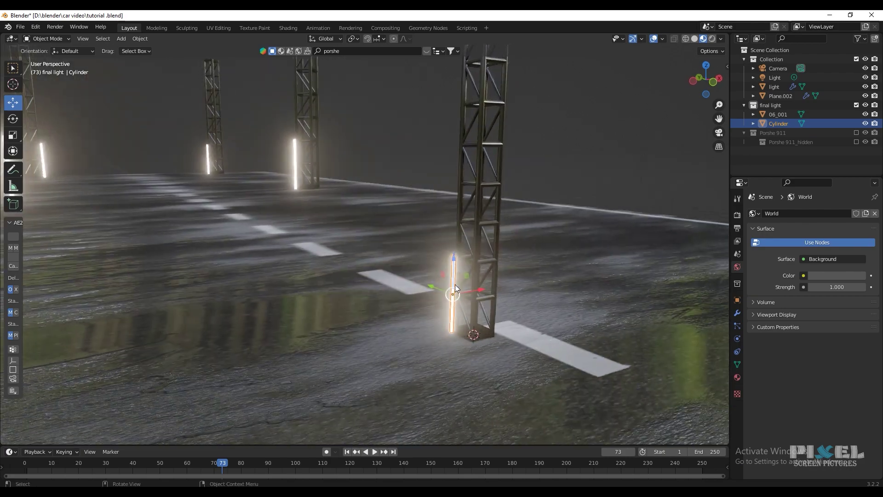
key(shift+d)
click(465, 110)
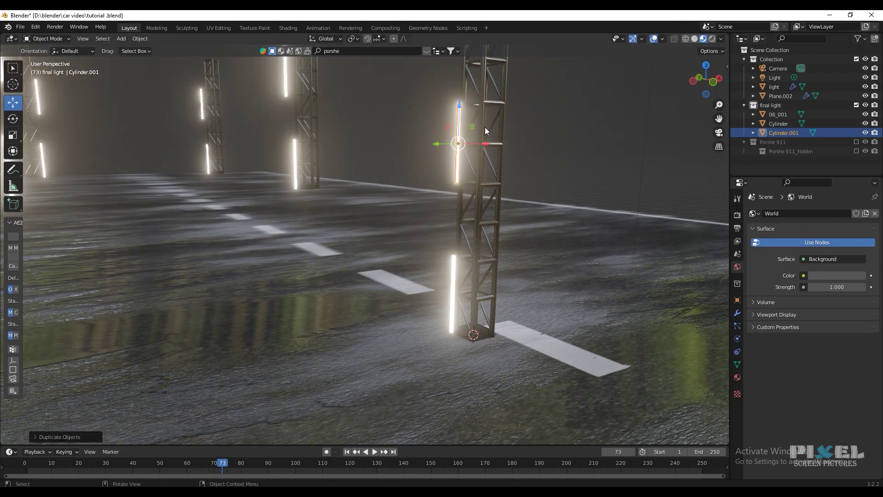
Step: Align the duplicated tube with the lower tube in top view and adjust its height along the tower
key(KP_7)
scroll(458, 238, up, 5)
shift+middle_drag(458, 238, 360, 252)
drag(467, 205, 415, 262)
middle_drag(416, 262, 423, 178)
scroll(443, 134, down, 5)
scroll(449, 256, down, 3)
mouse_move(400, 125)
mouse_down()
mouse_move(400, 152)
mouse_move(400, 129)
mouse_up()
scroll(421, 101, up, 3)
shift+middle_drag(422, 101, 434, 292)
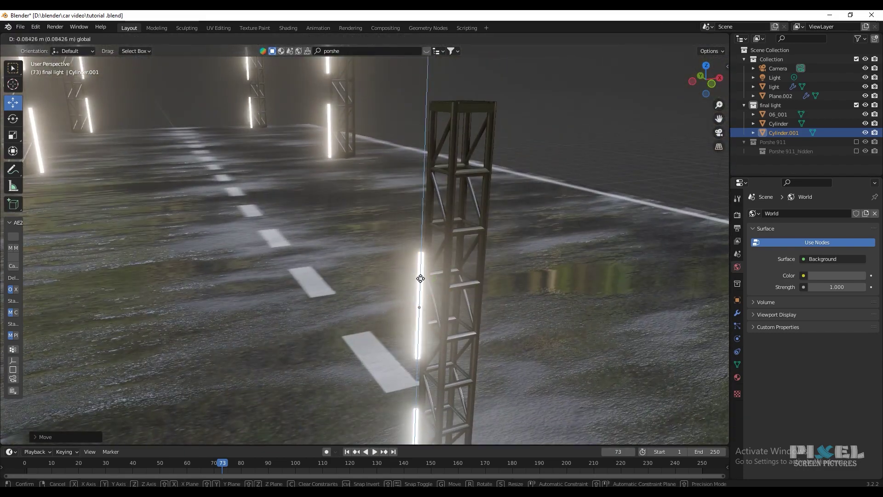
Step: Duplicate the middle light tube near the tower's top and align the copy in top view directly over the tubes below
key(shift+d)
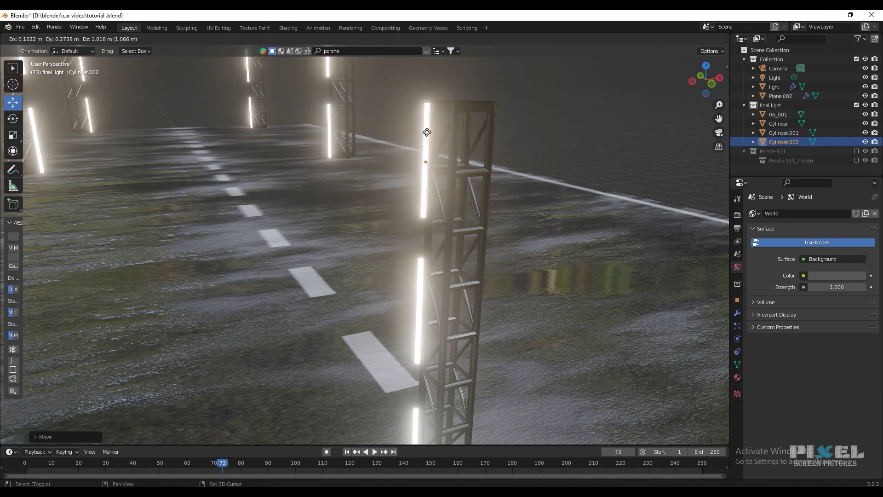
click(421, 133)
middle_drag(422, 133, 494, 268)
key(KP_7)
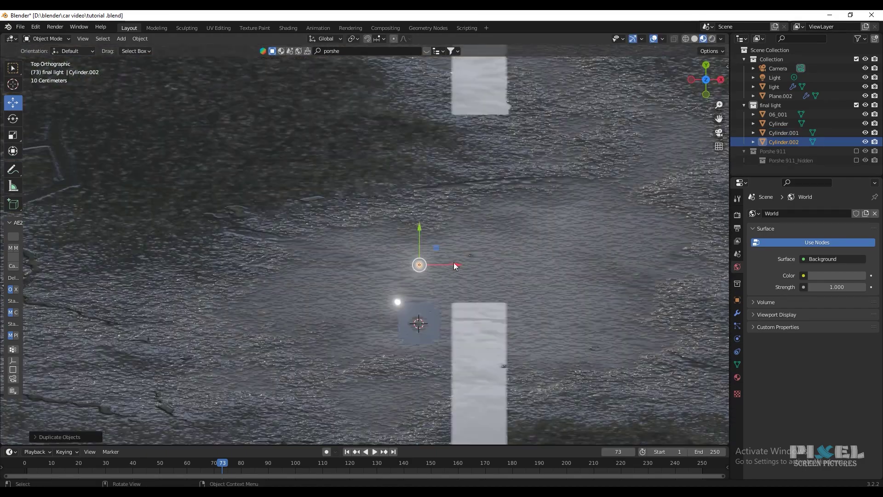
scroll(454, 262, up, 4)
shift+middle_drag(457, 311, 415, 206)
scroll(479, 269, up, 4)
shift+middle_drag(480, 272, 398, 223)
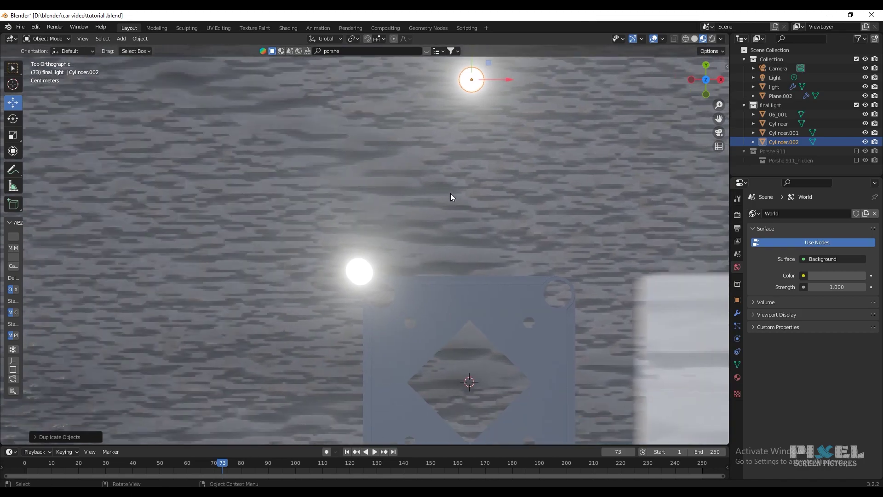
drag(469, 82, 358, 273)
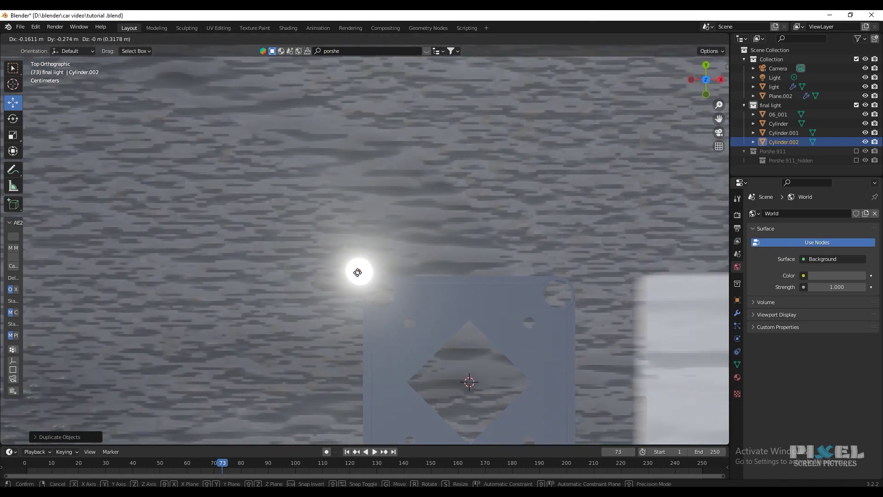
click(357, 272)
Step: Rotate the topmost light tube so that it tilts outward, and raise it to the tower's top
middle_drag(321, 318, 358, 300)
scroll(375, 182, up, 3)
click(17, 120)
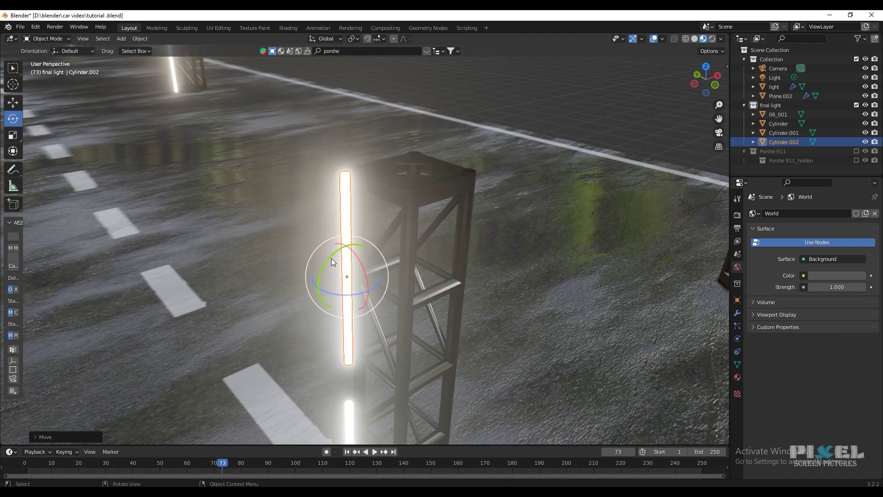
drag(331, 259, 300, 289)
click(13, 103)
drag(351, 248, 335, 142)
Step: Reposition the tilted light tube so that it attaches to the tower's top corner and extends out over the road
scroll(393, 202, up, 4)
middle_drag(402, 170, 434, 199)
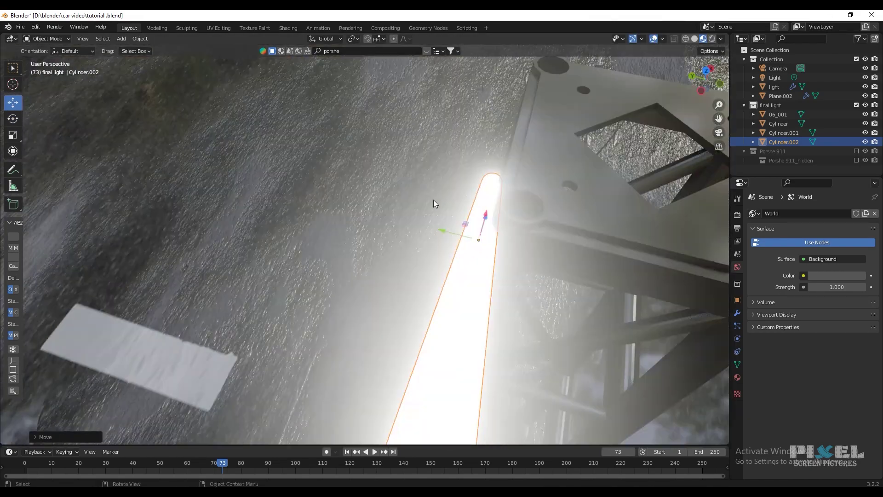
drag(453, 233, 482, 249)
middle_drag(579, 217, 497, 222)
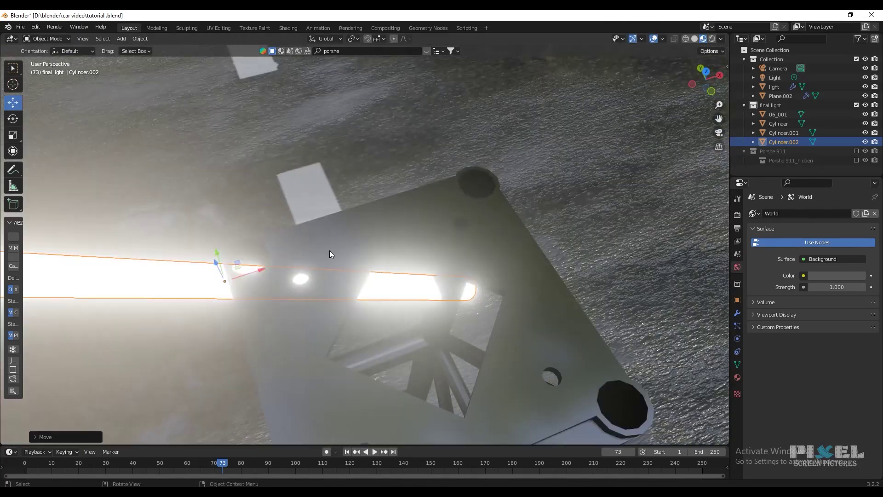
drag(257, 269, 573, 181)
scroll(359, 267, down, 5)
middle_drag(358, 266, 517, 147)
key(g)
drag(495, 90, 495, 117)
middle_drag(557, 193, 389, 247)
scroll(406, 230, down, 8)
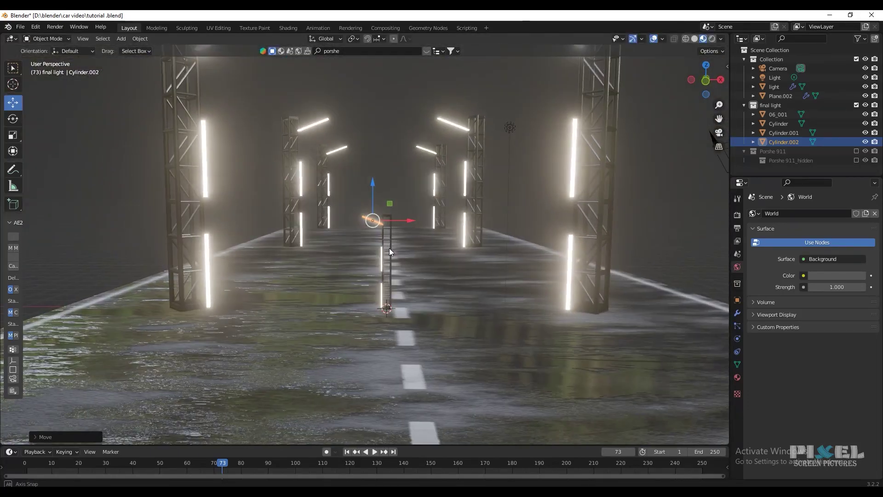
Step: Add an Area light to the final light collection and raise it to about 0.82 m on the central tower
click(763, 165)
click(771, 105)
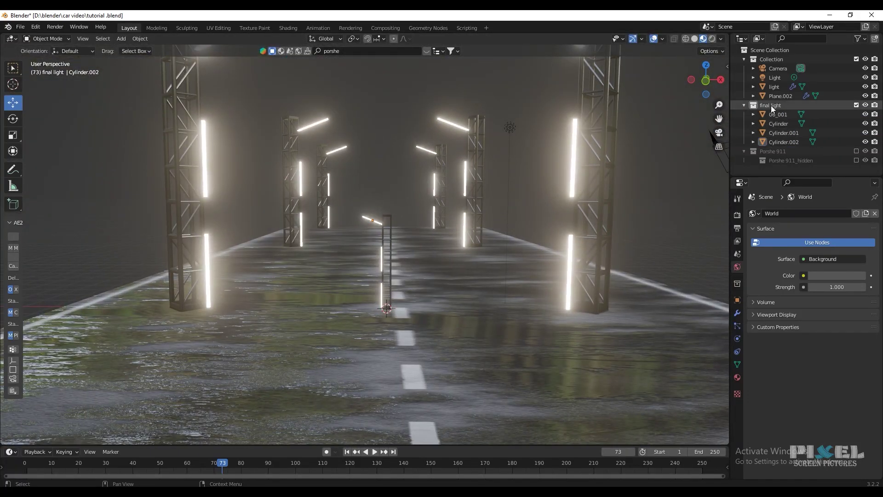
scroll(349, 316, up, 3)
middle_drag(349, 316, 421, 332)
scroll(434, 297, up, 3)
key(shift+a)
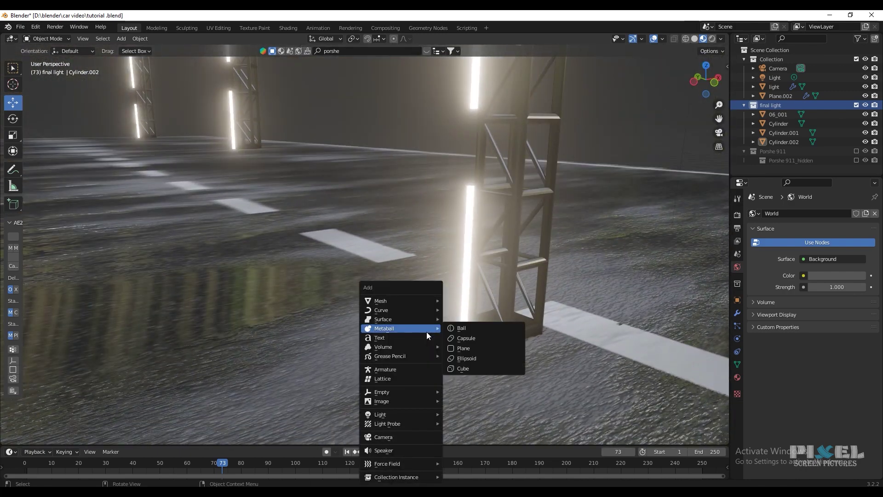
mouse_move(411, 418)
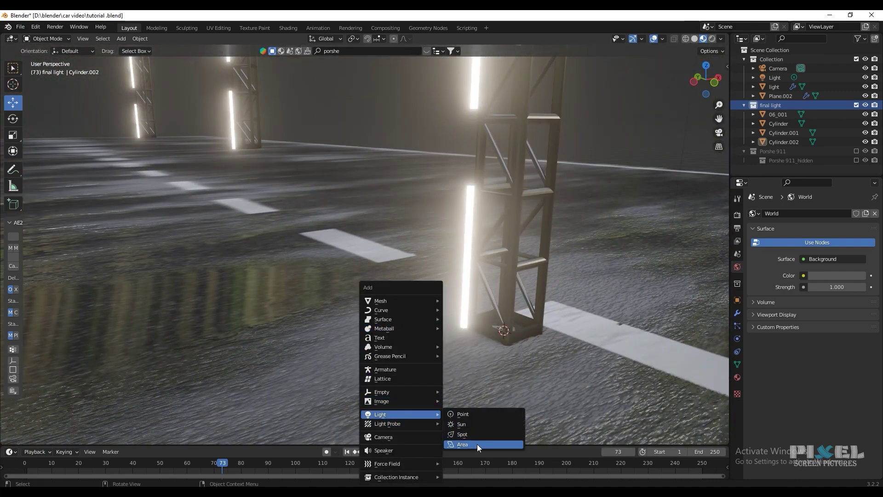
click(463, 444)
drag(511, 318, 487, 225)
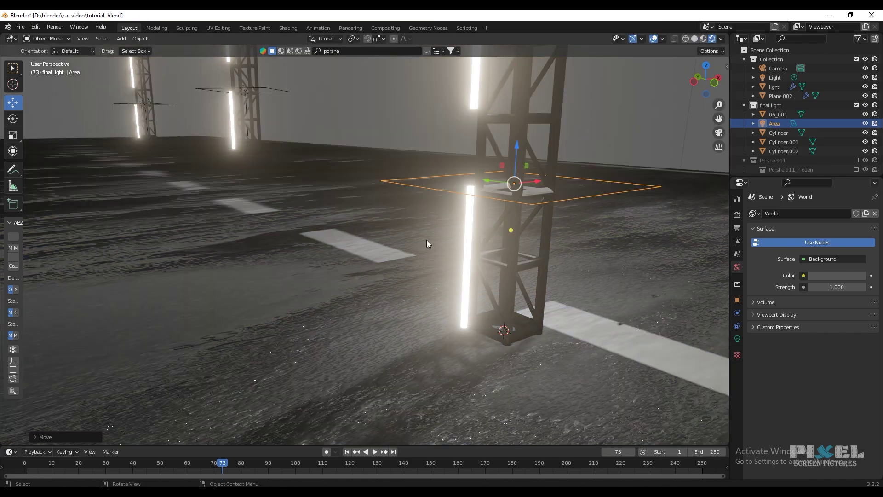
Step: Lower the area light to about 0.72 m and set its rotation to X 45° and Y 90°
key(n)
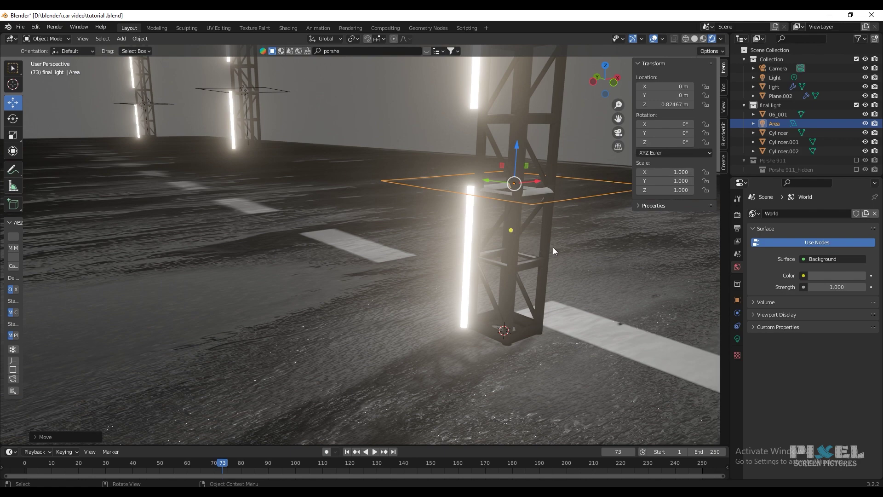
shift+middle_drag(553, 247, 458, 252)
key(ctrl+z)
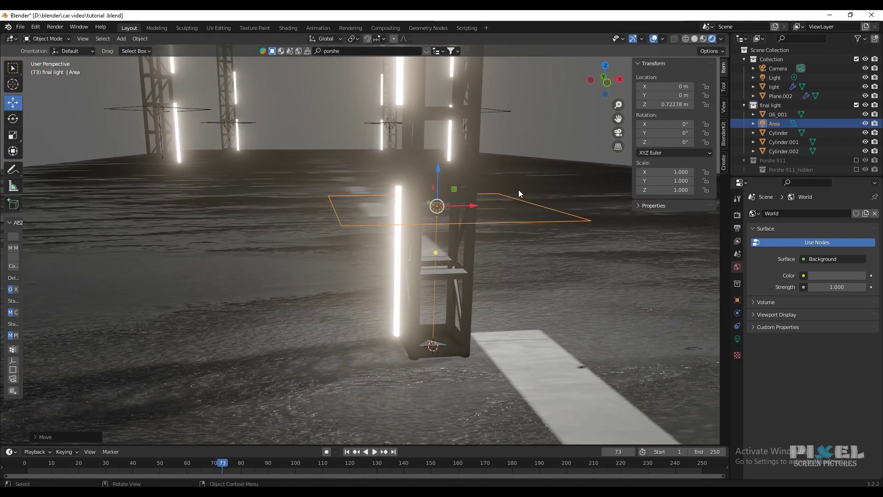
key(Return)
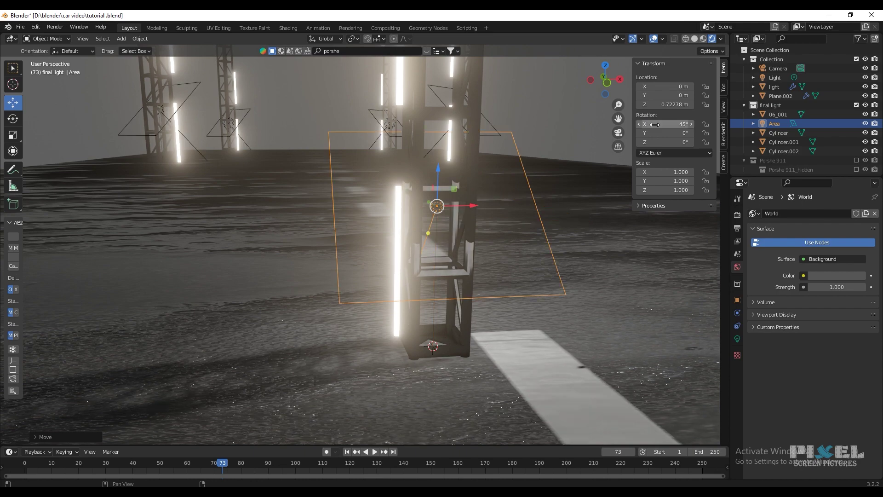
click(668, 133)
key(Return)
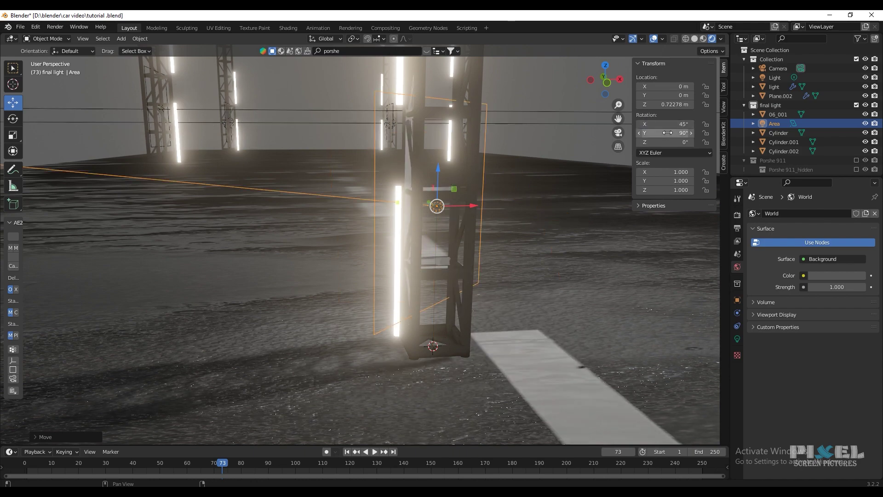
Step: Set the area light's location to X -0.158 m and Y 0.175 m to line it up with the light tube
middle_drag(460, 251, 505, 269)
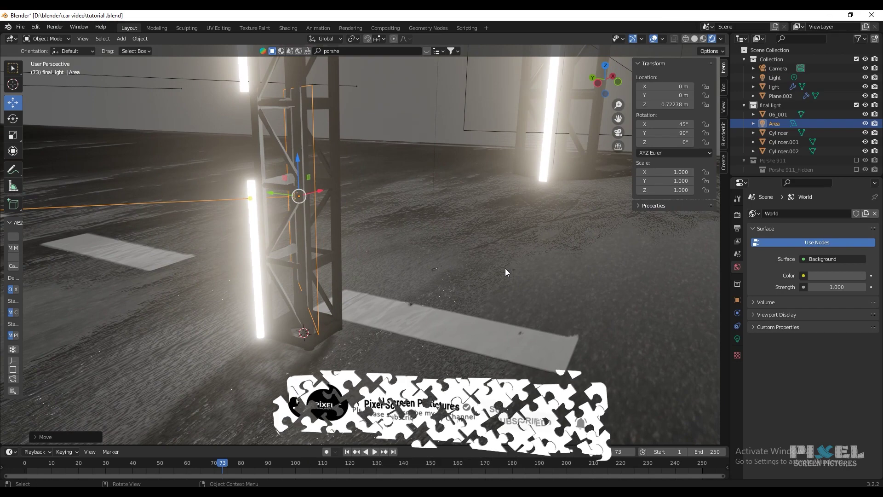
click(677, 86)
key(BackSpace)
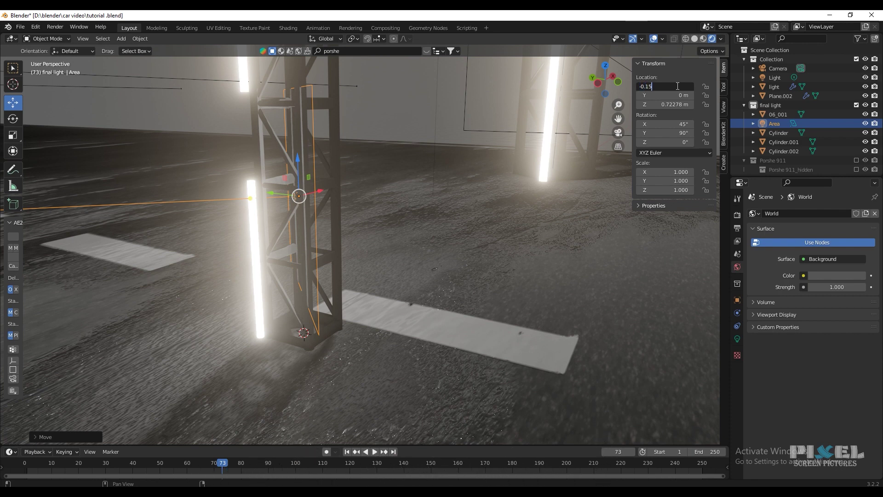
text(-0.15)
key(Return)
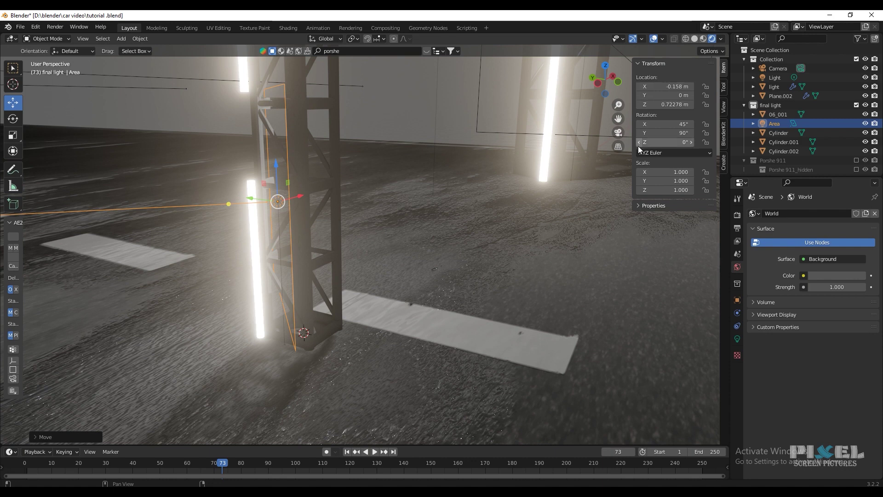
click(666, 97)
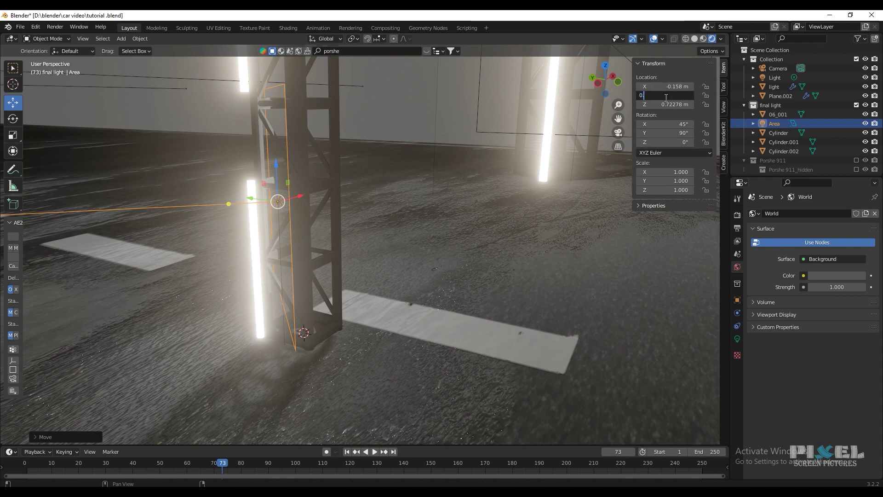
key(Return)
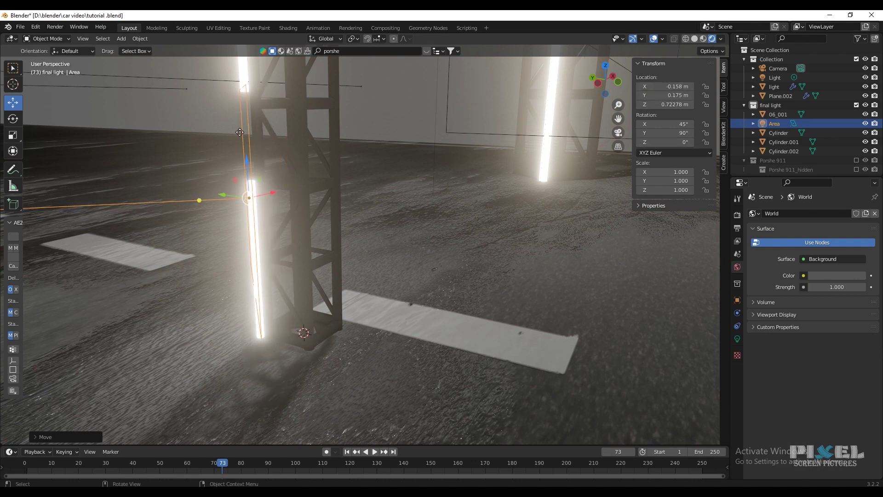
Step: Lower the area light to a height of about 0.47 m beside the bottom light tube
scroll(307, 237, down, 2)
scroll(308, 238, up, 2)
shift+middle_drag(374, 243, 489, 257)
scroll(490, 257, down, 2)
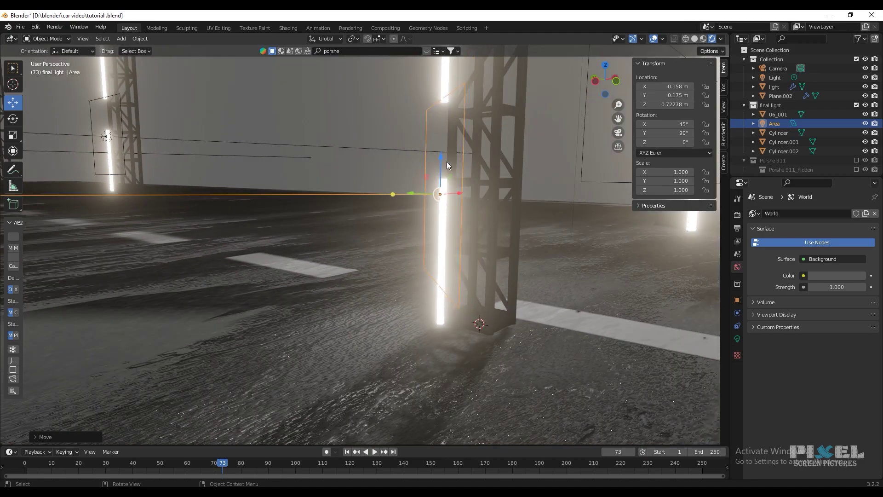
drag(441, 161, 440, 208)
middle_drag(440, 208, 384, 323)
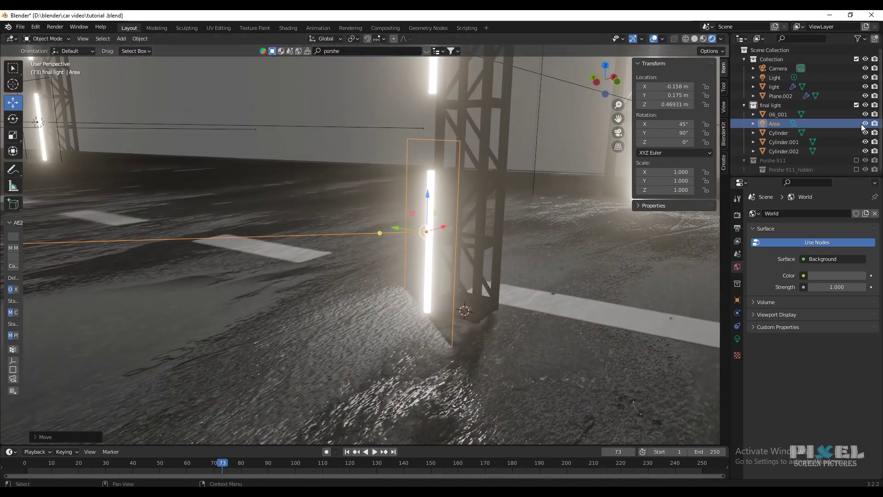
Step: Toggle the area light's visibility to compare the road lighting around the towers with and without it
click(865, 123)
scroll(548, 272, down, 5)
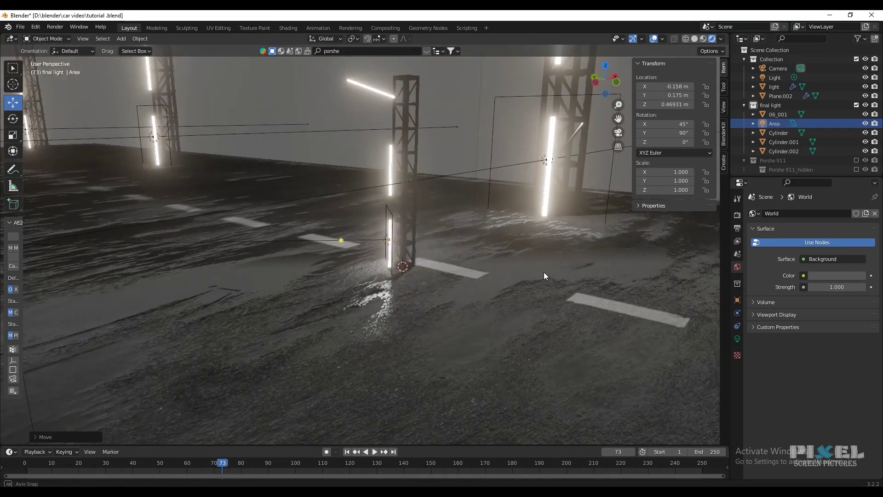
middle_drag(544, 271, 410, 257)
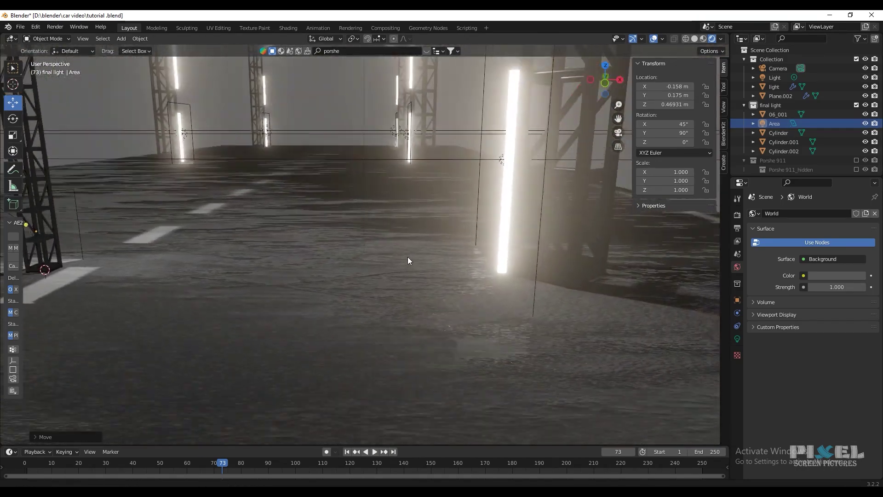
click(866, 123)
middle_drag(502, 168, 542, 213)
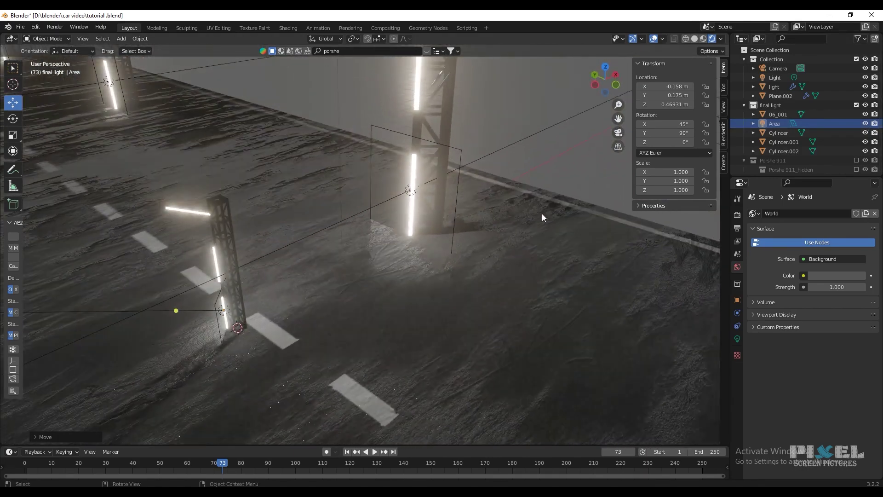
click(865, 124)
click(865, 124)
scroll(209, 364, up, 3)
shift+middle_drag(208, 363, 378, 249)
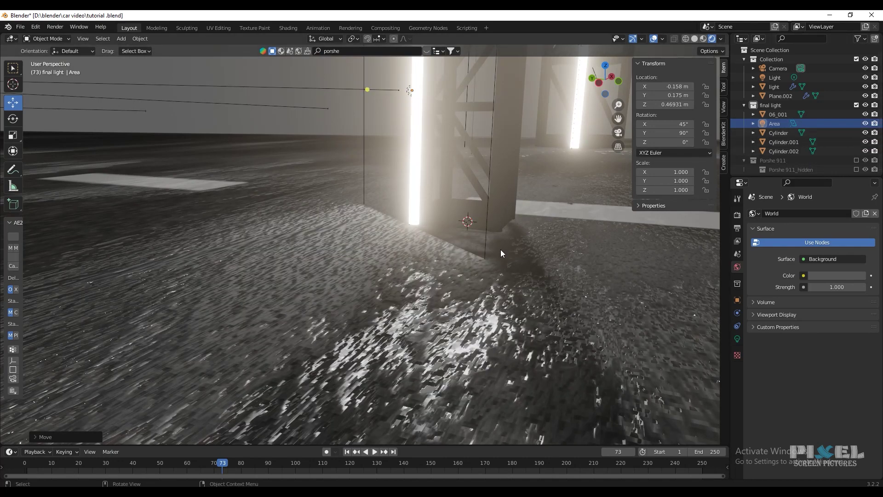
Step: Change the area light's shape to Rectangle and set its X size to 0.87 m
click(737, 339)
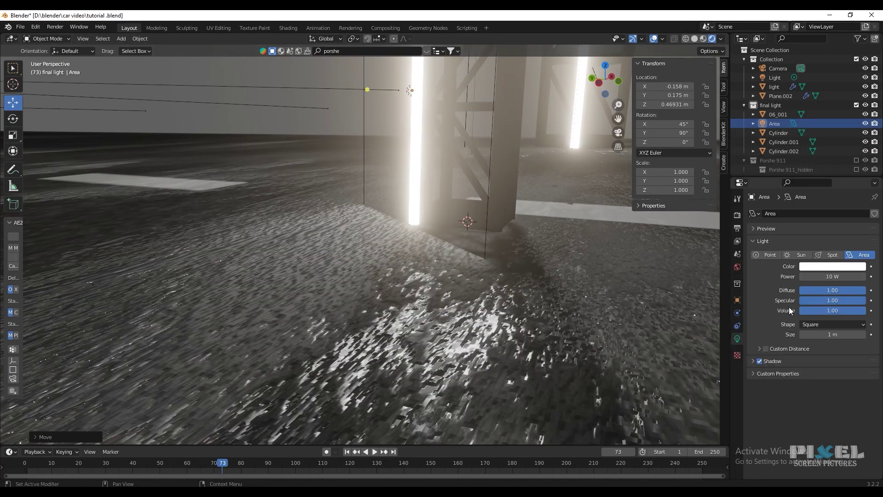
click(823, 324)
click(820, 345)
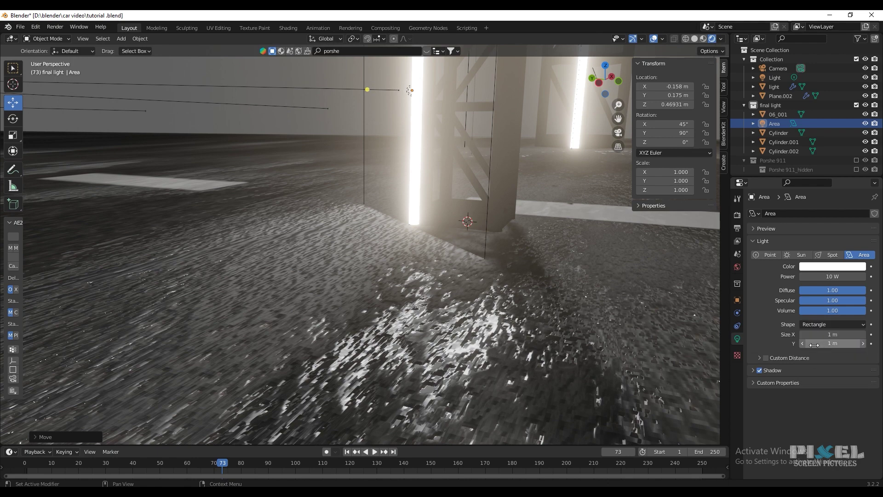
click(842, 333)
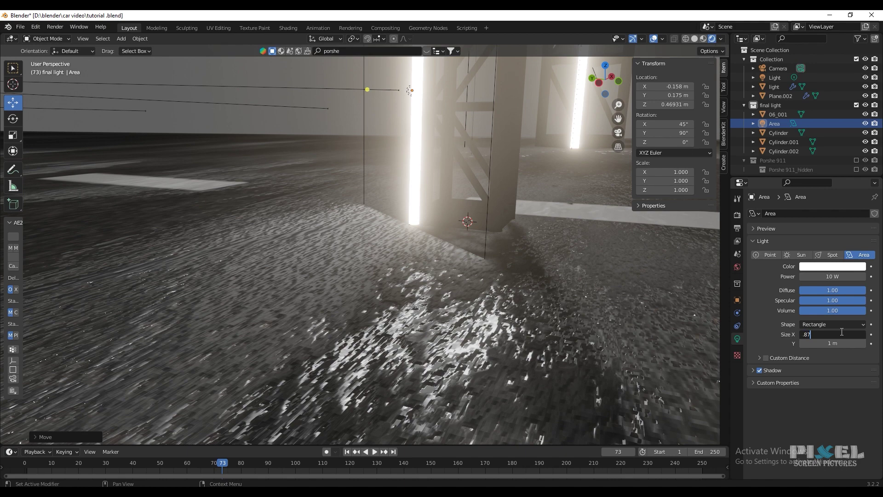
key(Return)
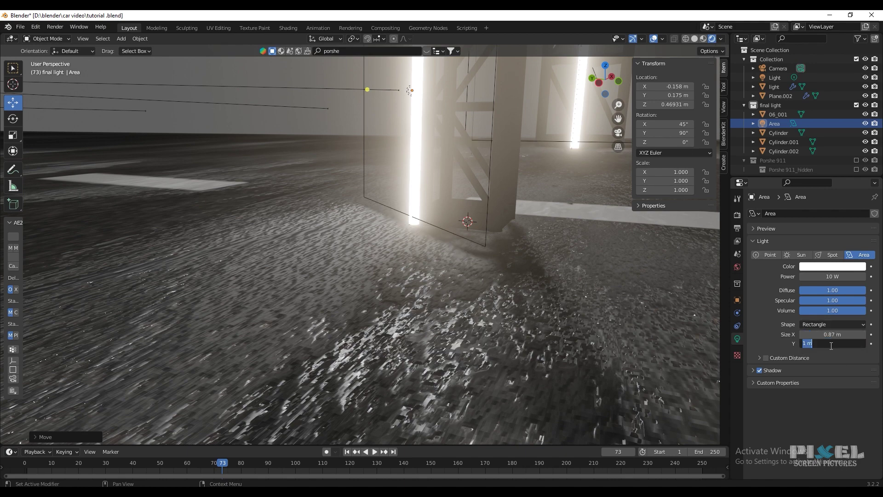
Step: Set the rectangular area light's Y size to 0.04 m
click(831, 345)
text(0.04)
key(Return)
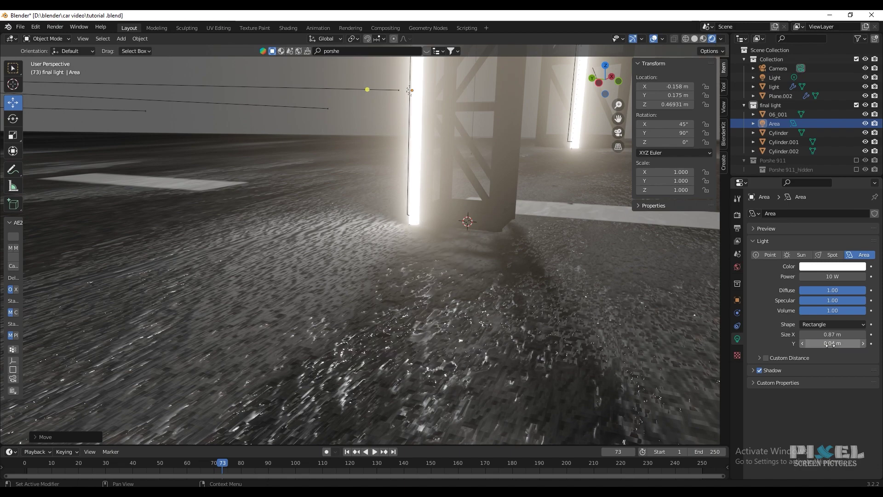
Step: Move the area light along Y to about 0.16 m and toggle its visibility to compare the lighting around the tower
scroll(420, 245, down, 5)
middle_drag(420, 244, 404, 239)
middle_drag(457, 214, 437, 239)
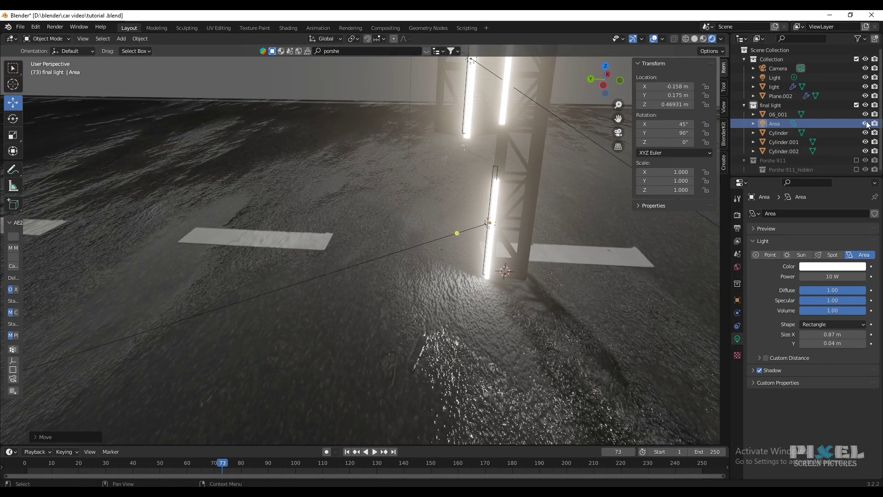
click(772, 125)
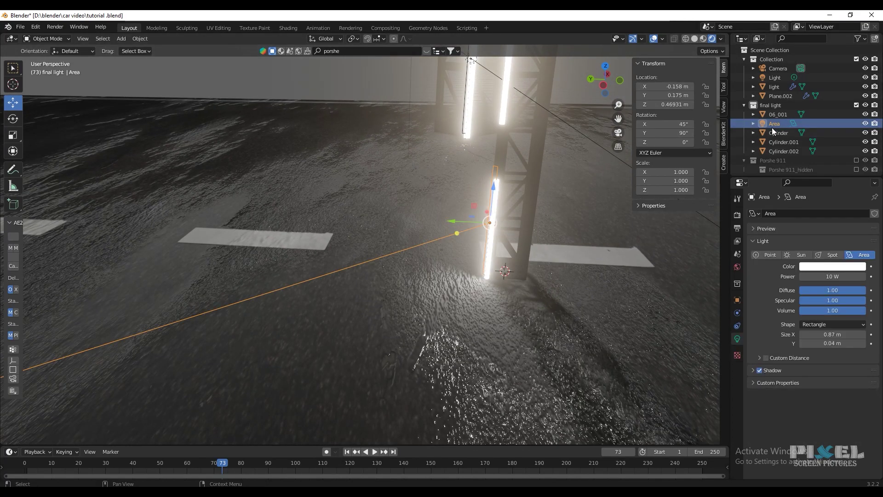
scroll(483, 228, up, 5)
middle_drag(632, 250, 329, 213)
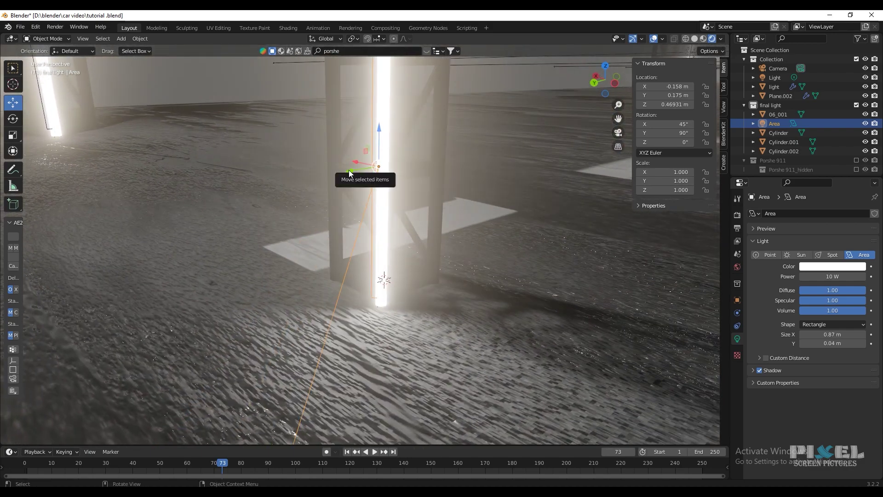
drag(348, 170, 355, 170)
middle_drag(452, 204, 216, 221)
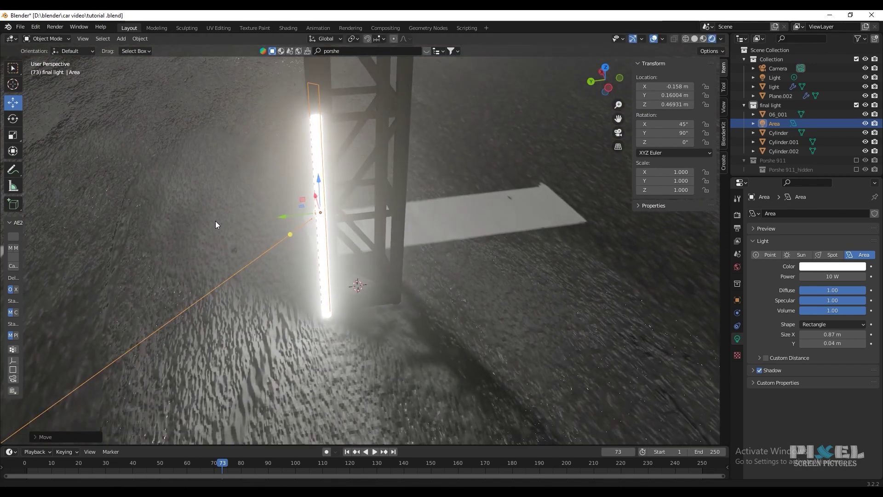
click(865, 123)
click(865, 123)
Step: Give the area light a pale peach color and raise its power to 500 W
middle_drag(619, 235, 475, 292)
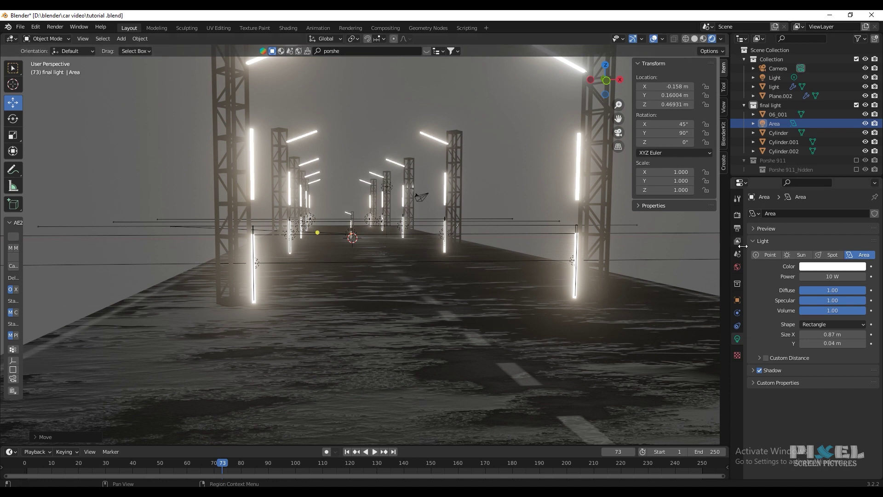
click(816, 268)
click(817, 183)
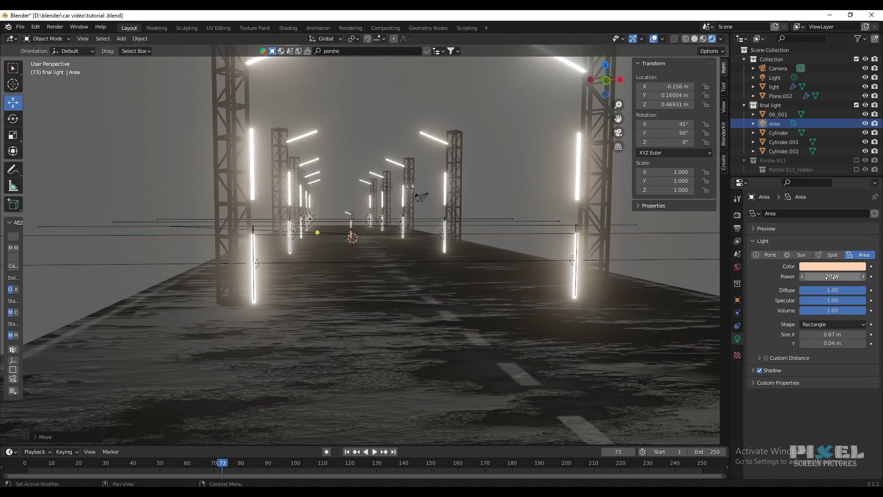
drag(831, 277, 865, 277)
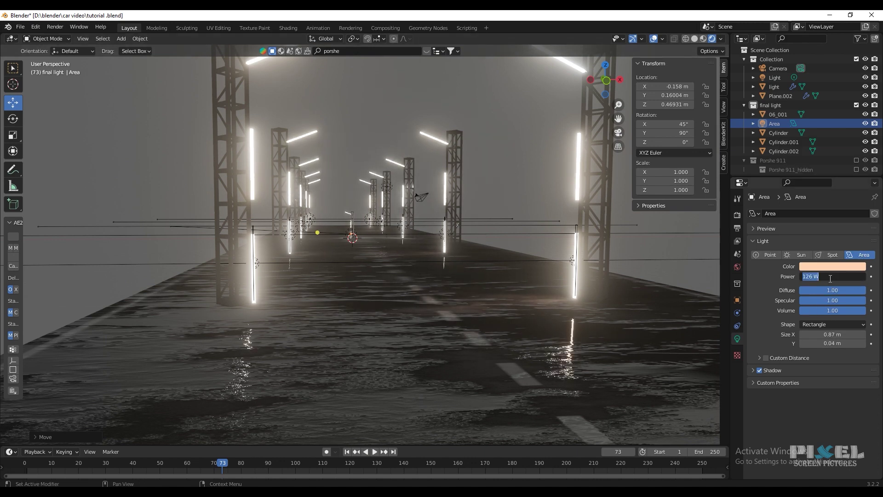
key(Return)
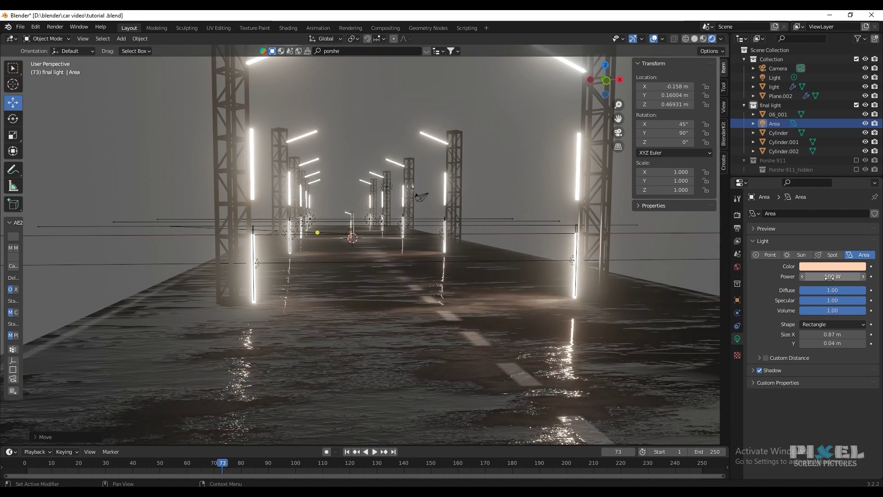
Step: Enable Custom Distance for the area light and set the distance to 10 m
scroll(539, 290, up, 5)
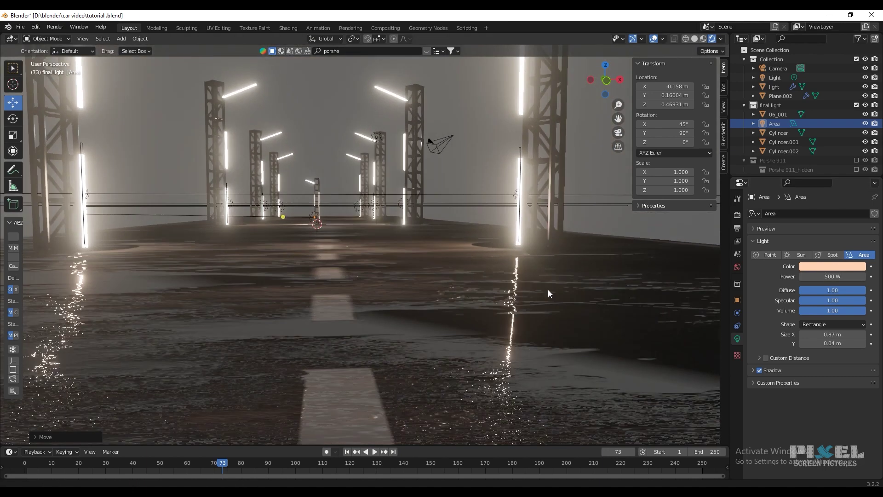
scroll(548, 289, up, 2)
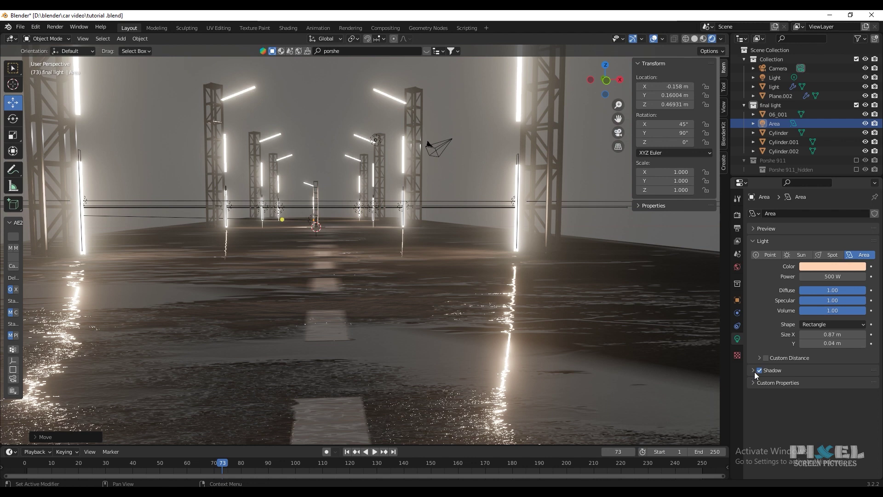
click(766, 358)
click(760, 357)
click(842, 372)
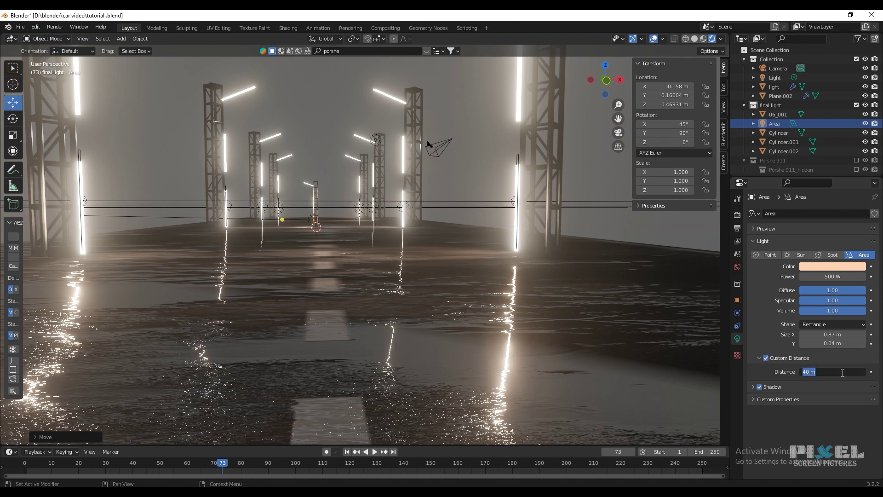
text(5)
key(Return)
mouse_move(841, 371)
mouse_down()
mouse_move(861, 372)
mouse_move(835, 372)
mouse_up()
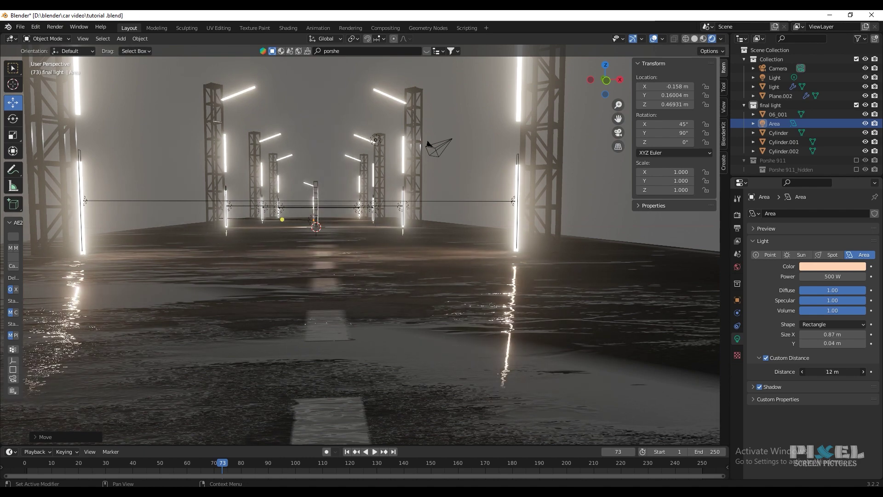
click(834, 372)
key(Return)
Step: Inspect the reflections along the road and enable Contact Shadows in the area light's shadow settings
scroll(388, 268, down, 6)
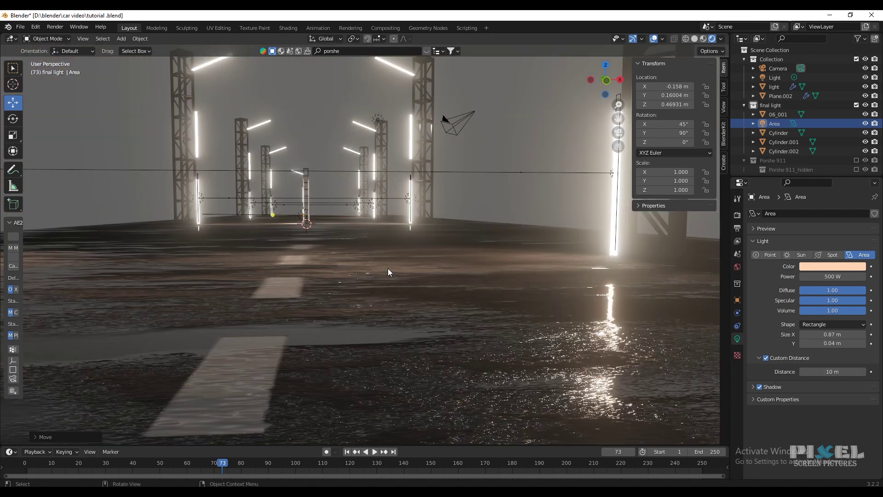
scroll(364, 277, up, 7)
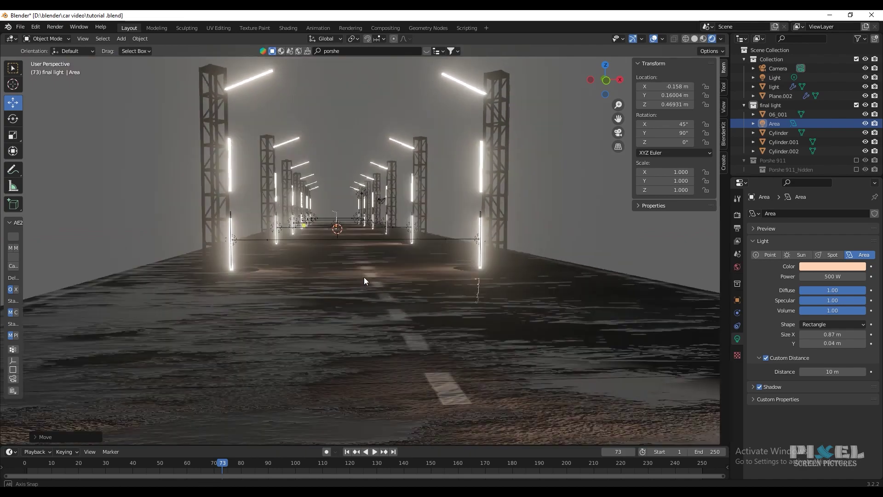
scroll(349, 230, up, 6)
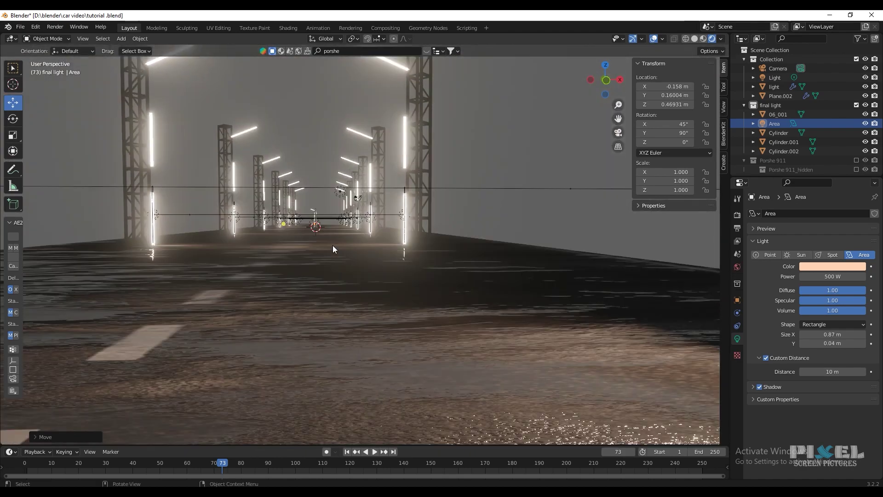
middle_drag(332, 245, 318, 188)
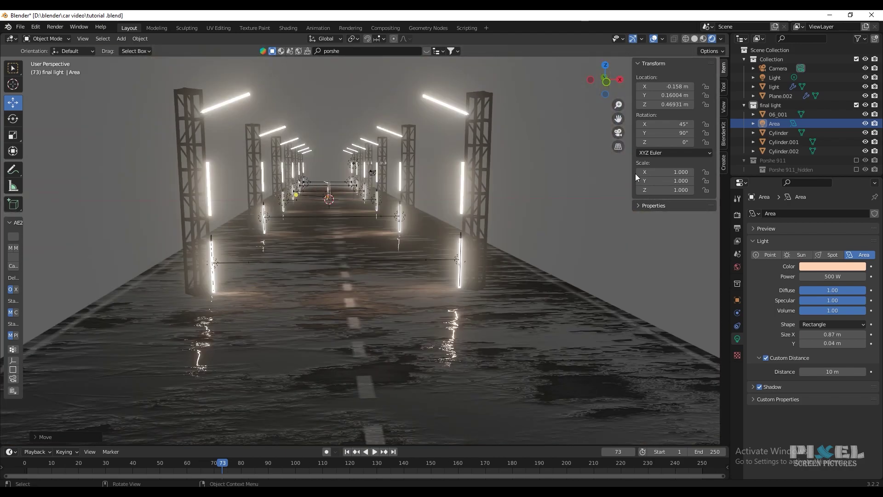
click(777, 124)
key(KP_Decimal)
middle_drag(306, 269, 391, 263)
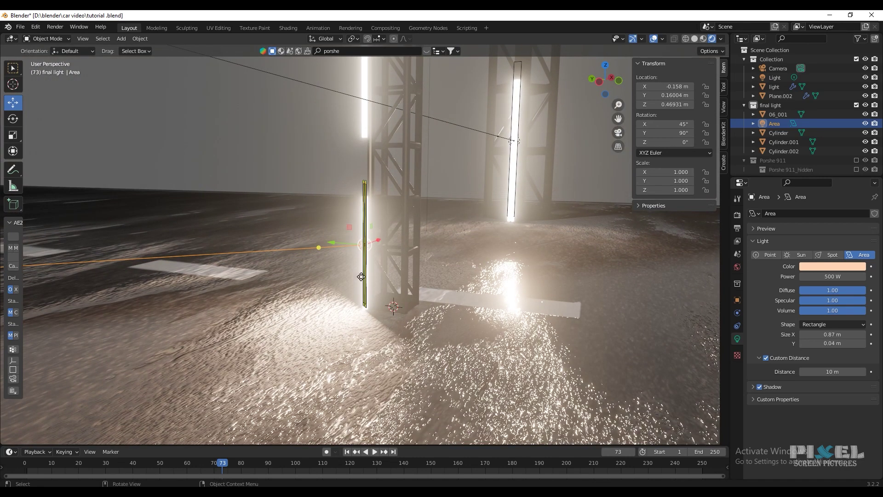
click(754, 388)
click(766, 425)
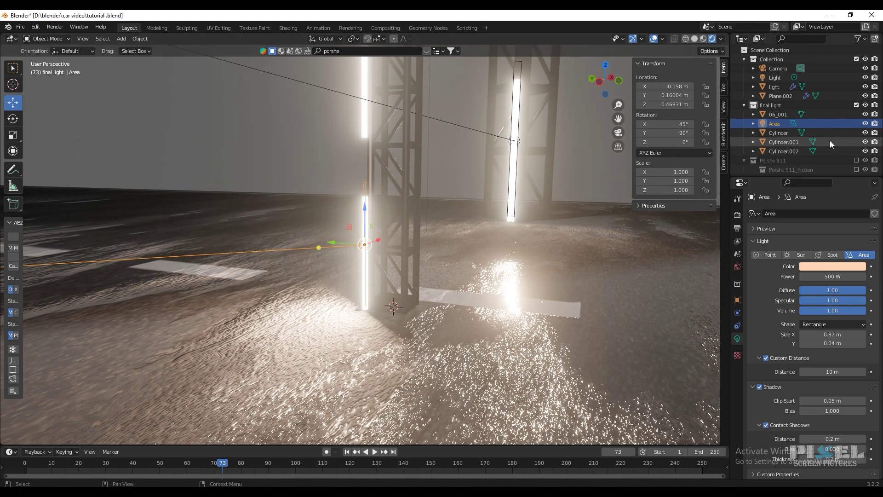
Step: Exclude the final light collection, enable the Porshe 911 collection, and frame the selected car rig in the viewport
click(856, 105)
scroll(412, 329, down, 3)
scroll(412, 330, down, 5)
middle_drag(483, 307, 417, 280)
scroll(417, 280, down, 3)
click(857, 114)
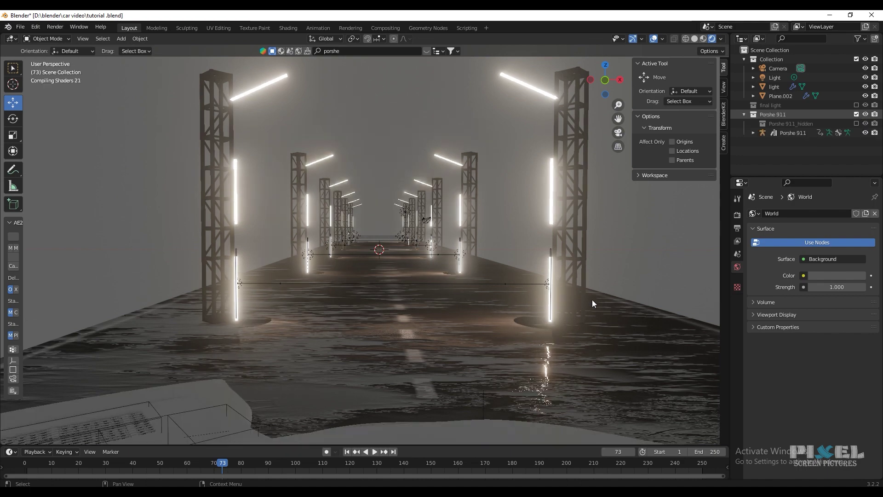
click(782, 133)
key(KP_Decimal)
scroll(405, 329, up, 5)
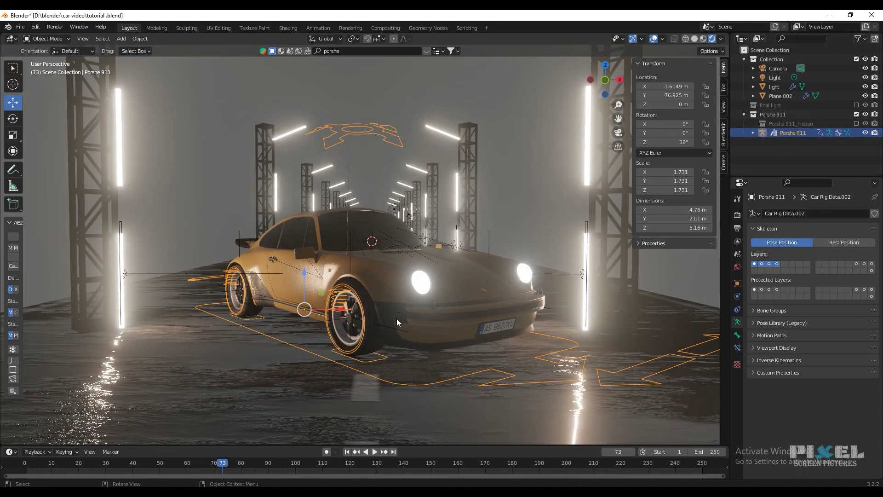
Step: Adjust the camera's angle through the camera view to frame the Porsche between the towers, with the camera locked to the view only meanwhile
key(KP_0)
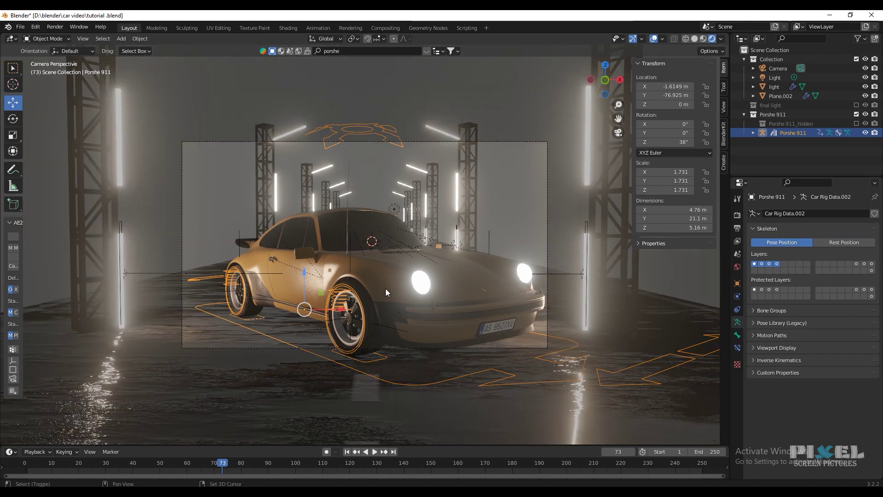
shift+middle_drag(385, 288, 382, 267)
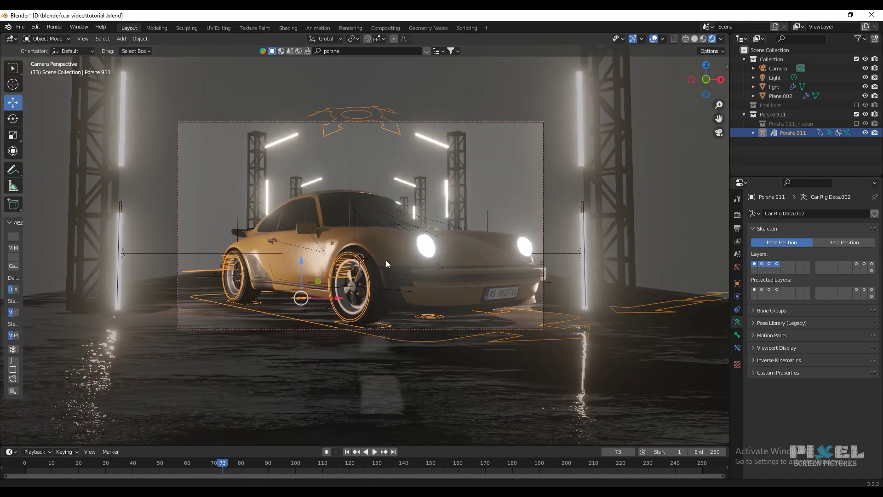
middle_drag(386, 260, 388, 260)
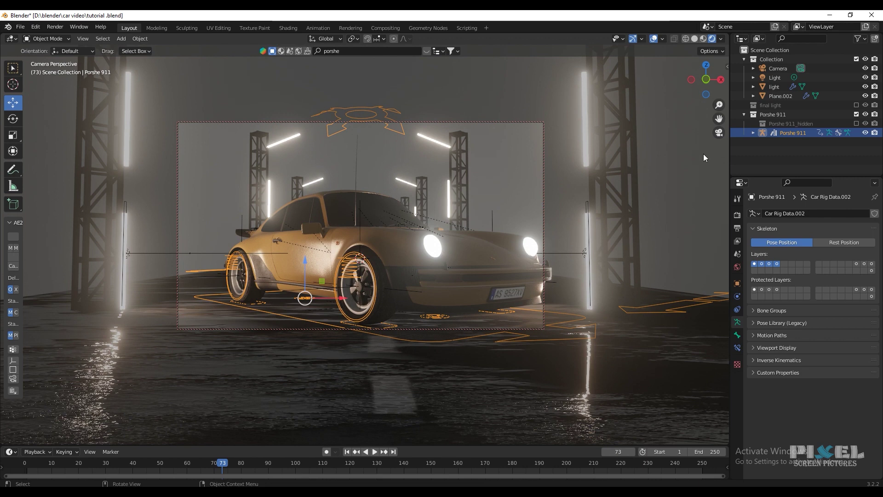
key(n)
key(n)
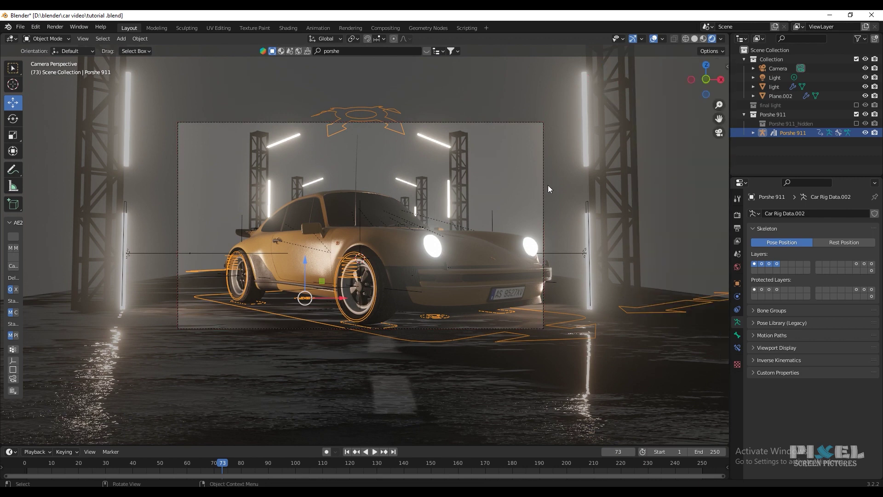
Step: Play the animation up to frame 112 and set the camera's passepartout opacity to 0.319
key(space)
key(space)
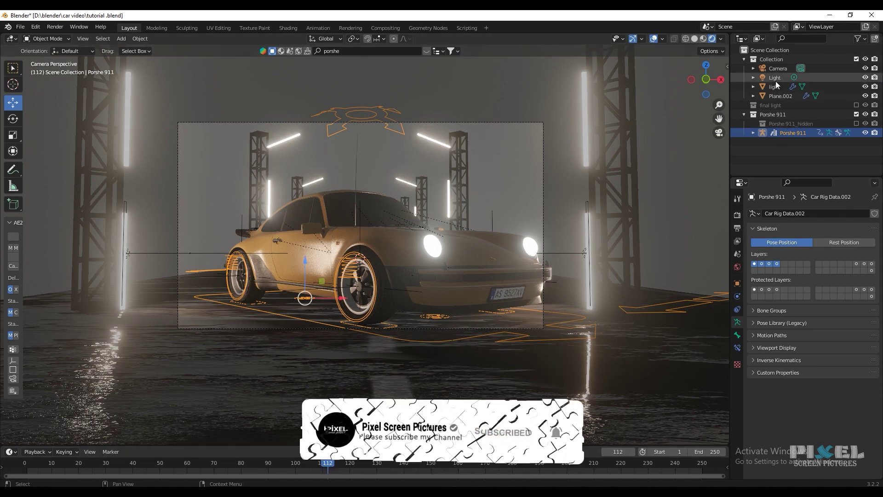
click(773, 69)
click(754, 380)
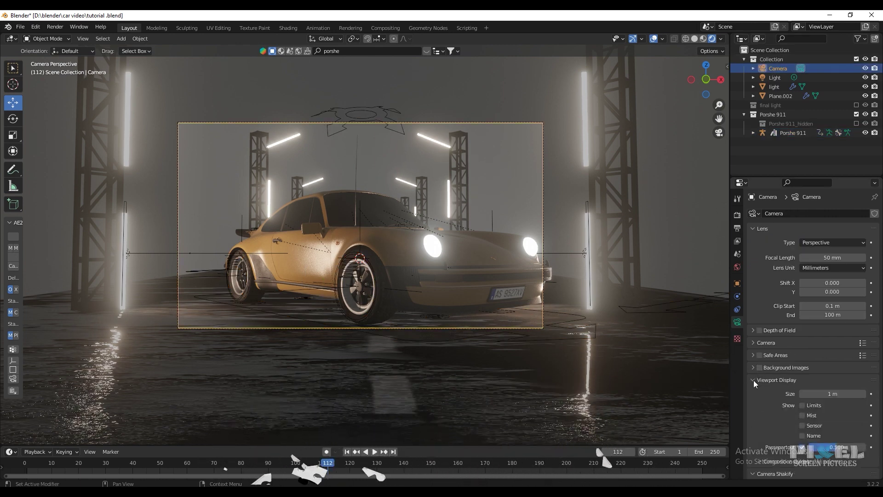
scroll(753, 380, down, 5)
mouse_move(828, 357)
mouse_down()
mouse_move(866, 357)
mouse_move(828, 357)
mouse_up()
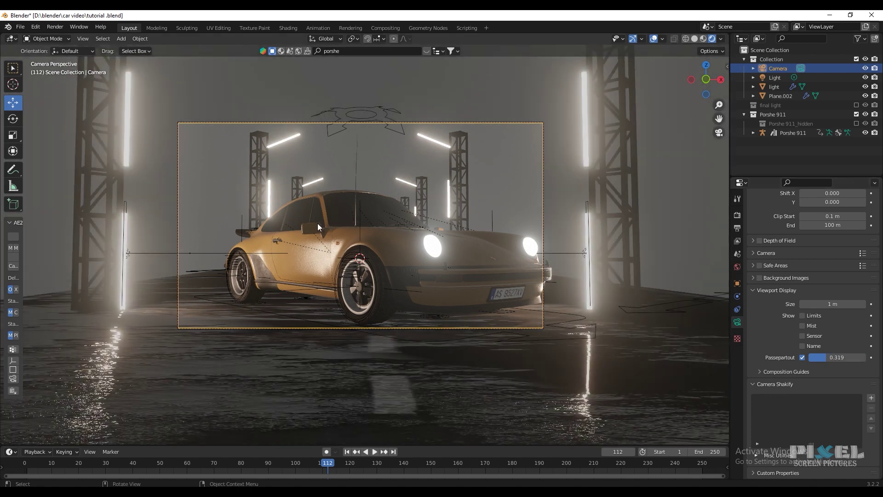
Step: Enable the final light collection again and switch out of the camera view to check the whole scene
click(765, 107)
click(856, 105)
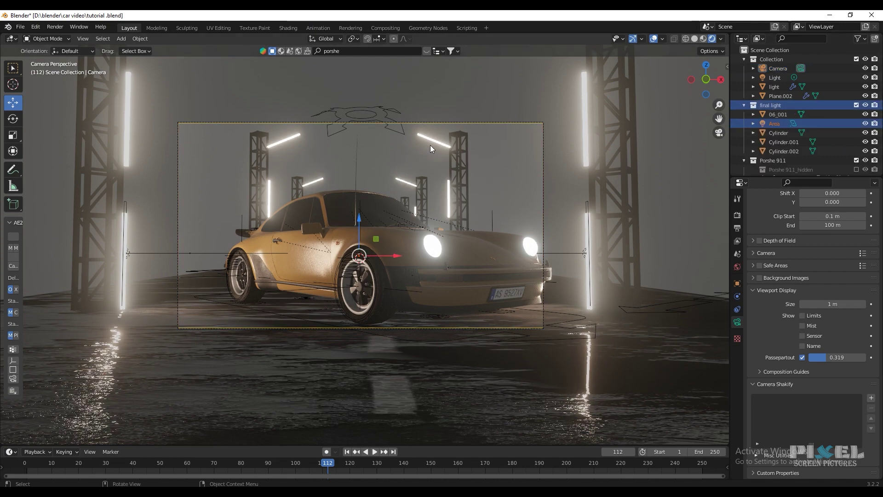
click(719, 133)
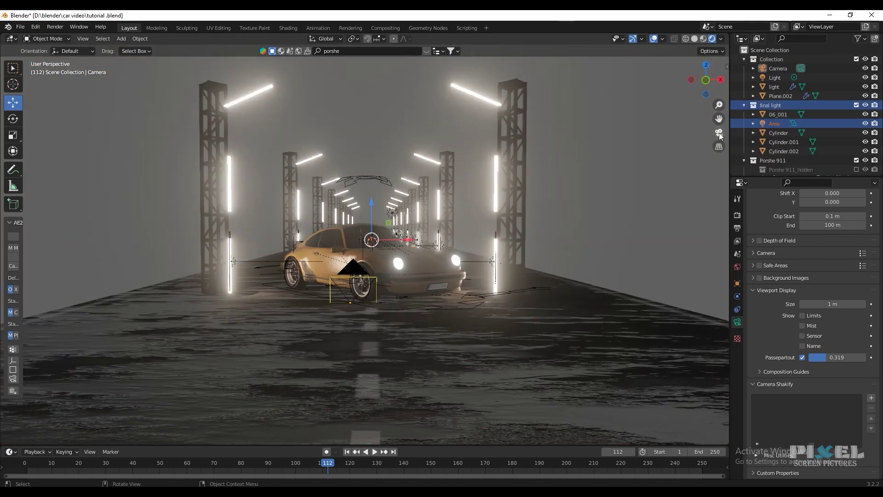
click(719, 133)
Step: In the light object's geometry nodes, adjust the Mesh Line count and set its Y offset to -13.4 m to tighten the tower spacing
click(782, 150)
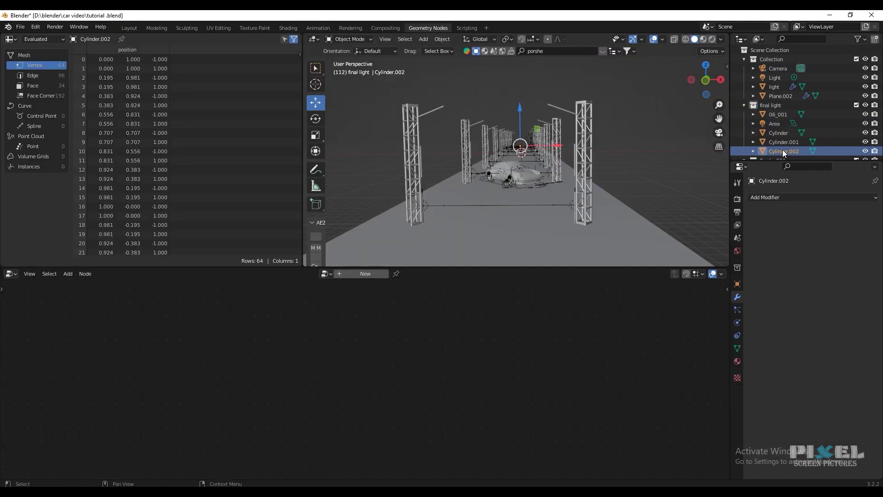
scroll(783, 149, down, 2)
scroll(777, 92, up, 1)
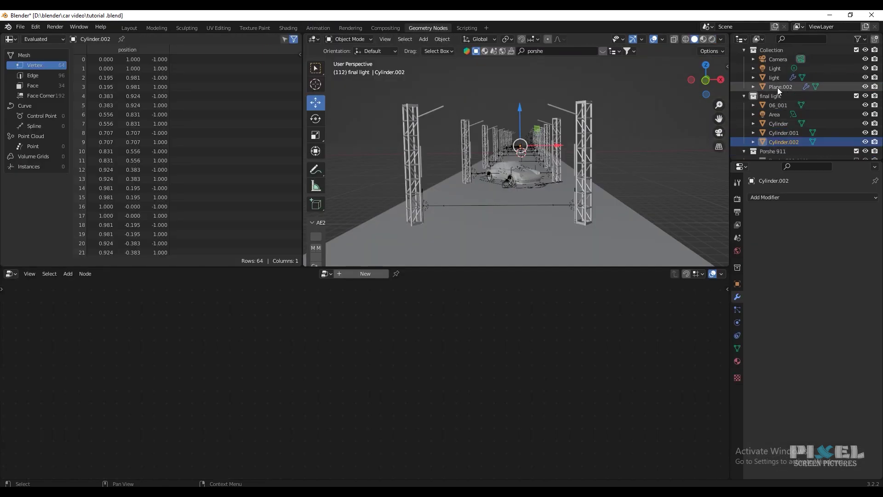
click(773, 79)
middle_drag(295, 351, 370, 368)
scroll(369, 368, up, 1)
click(285, 366)
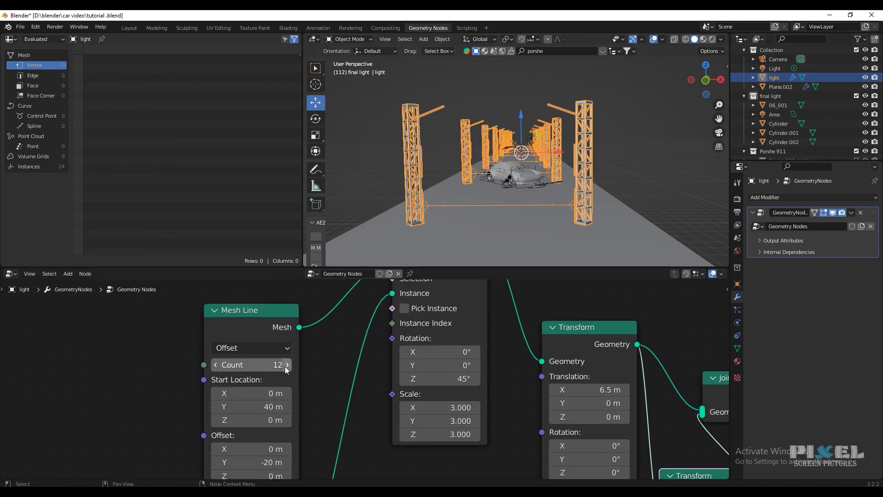
click(216, 366)
click(216, 366)
drag(251, 463, 275, 462)
Step: Set the Mesh Line count to 15 while viewing through the camera, and return to the Layout workspace
click(719, 134)
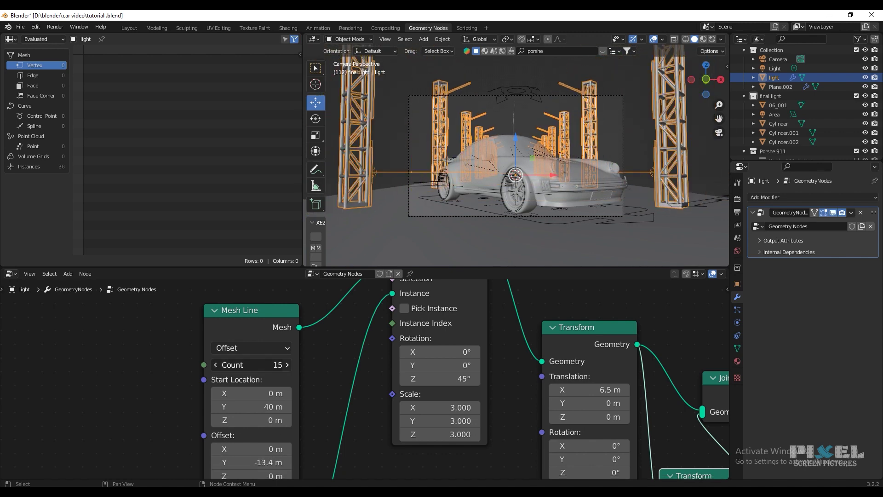
click(288, 364)
click(124, 28)
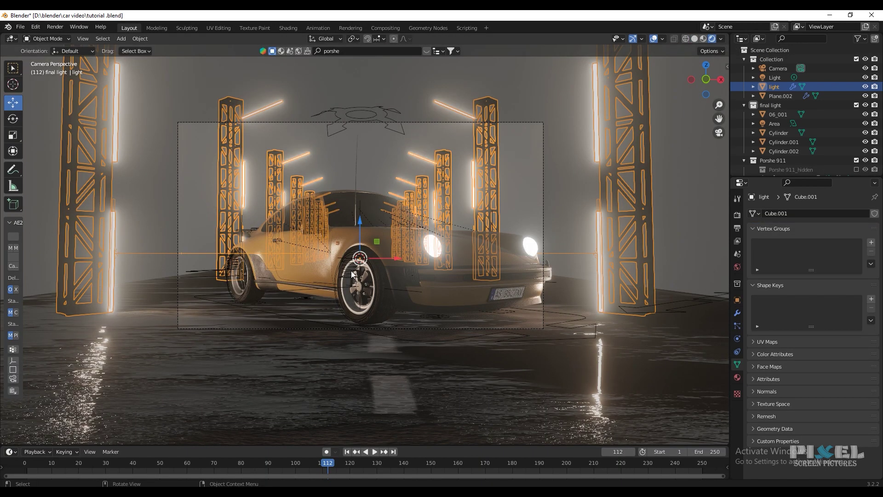
Step: Add a cube to the main Collection and rename it fog
click(571, 78)
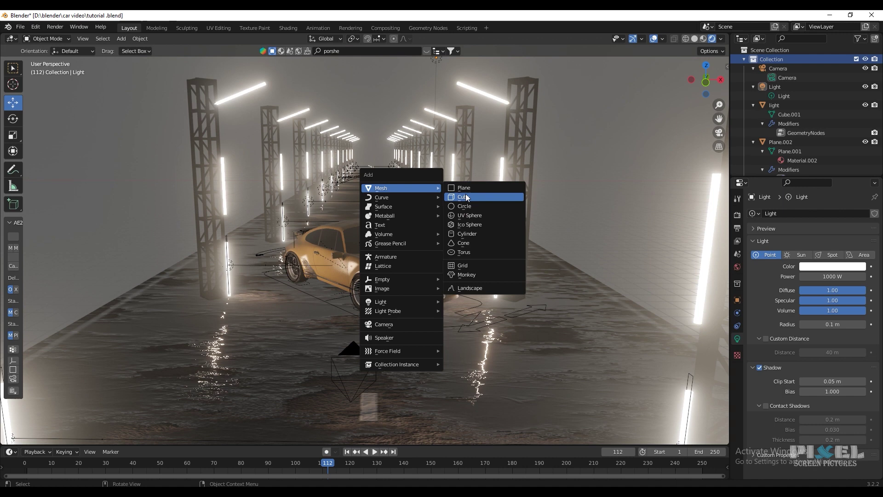
click(466, 195)
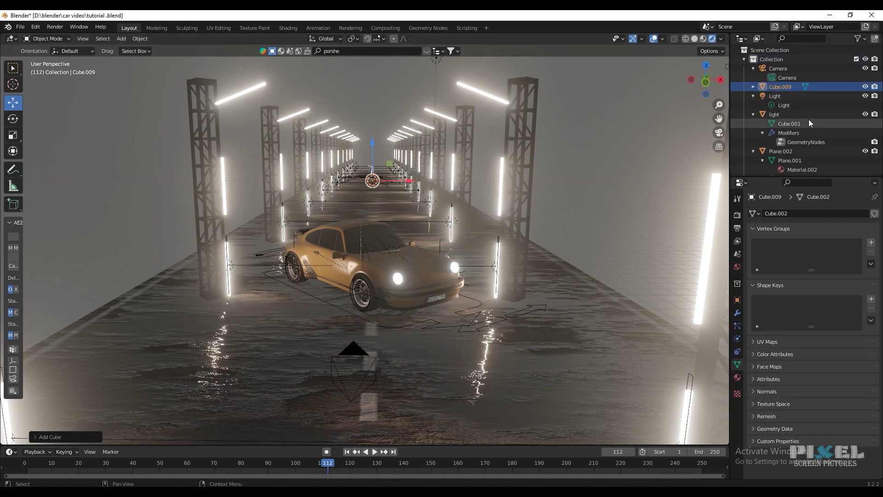
click(780, 84)
double_click(785, 86)
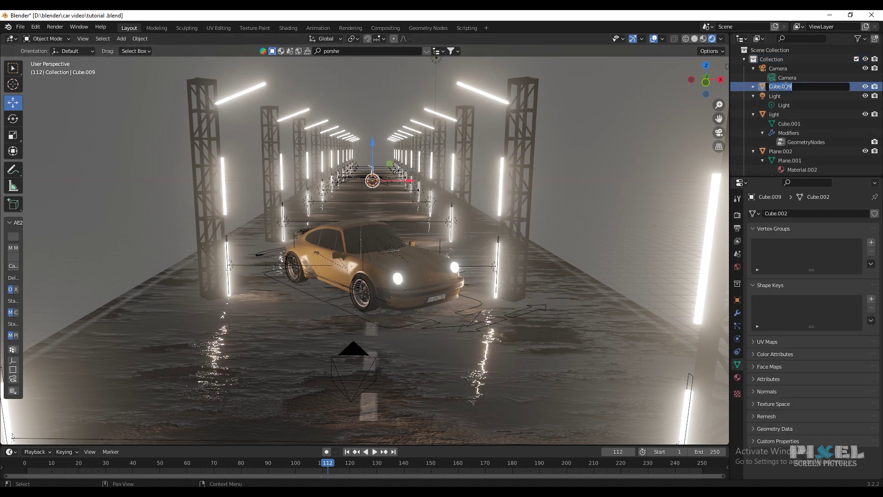
key(BackSpace)
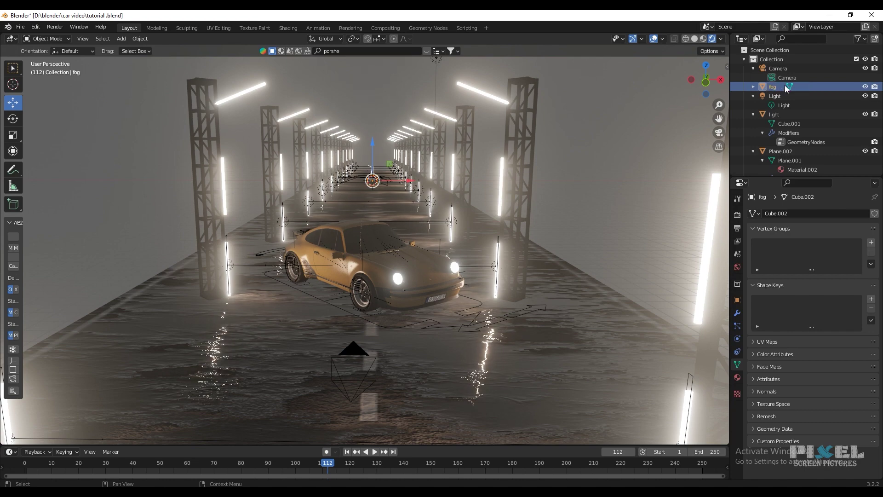
key(Return)
Step: Scale the fog cube up in height and along the road, and widen it on the X axis across the towers
middle_drag(388, 195, 534, 180)
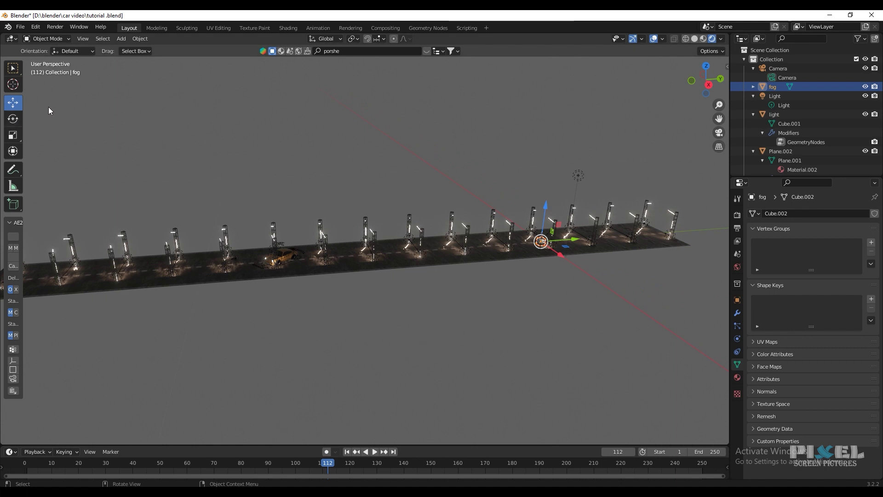
scroll(547, 245, up, 1)
click(12, 137)
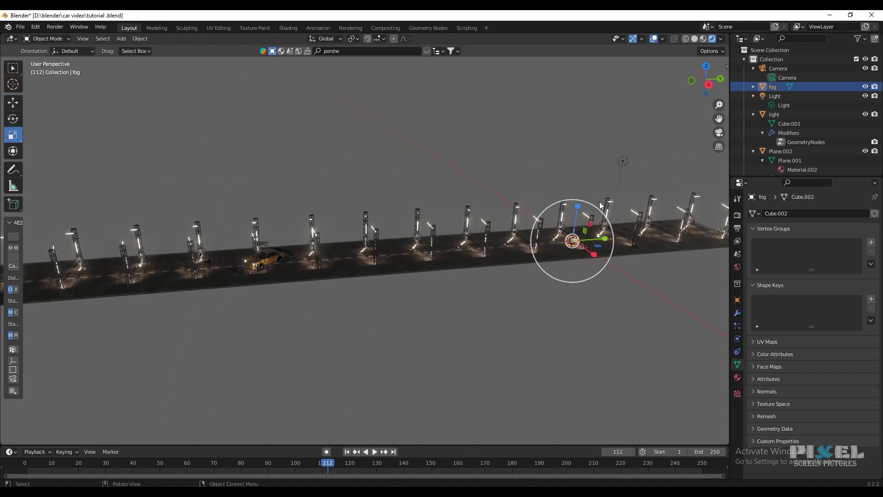
drag(578, 208, 598, 86)
click(448, 281)
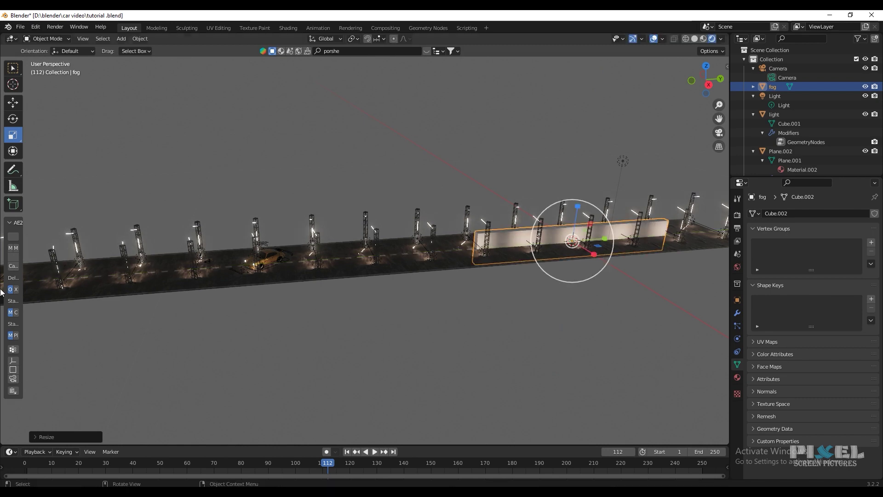
middle_drag(448, 287, 552, 313)
key(s)
key(x)
drag(439, 196, 41, 225)
Step: Raise the fog cube vertically so that its base sits near the road surface
click(13, 103)
middle_drag(388, 261, 287, 240)
drag(613, 227, 616, 192)
Step: Stretch and shift the fog cube along the road to enclose the whole row of towers, and check it through the camera
click(13, 135)
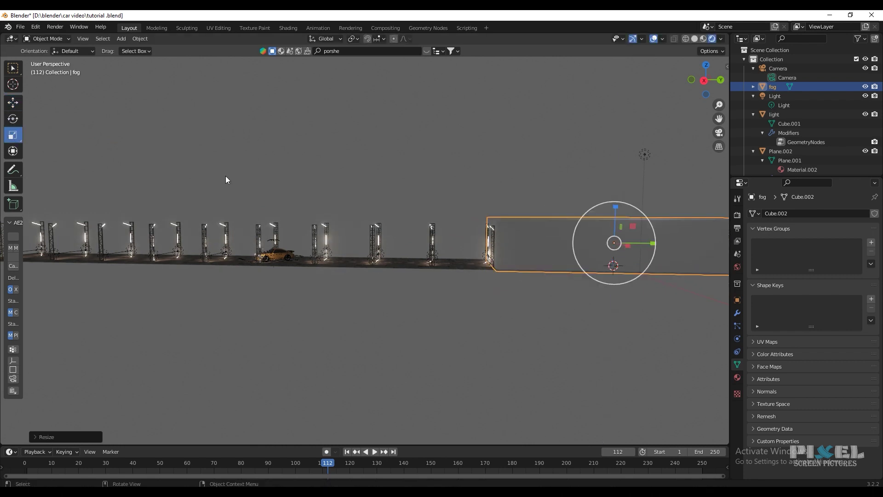
click(13, 102)
shift+middle_drag(566, 246, 246, 240)
scroll(246, 240, down, 7)
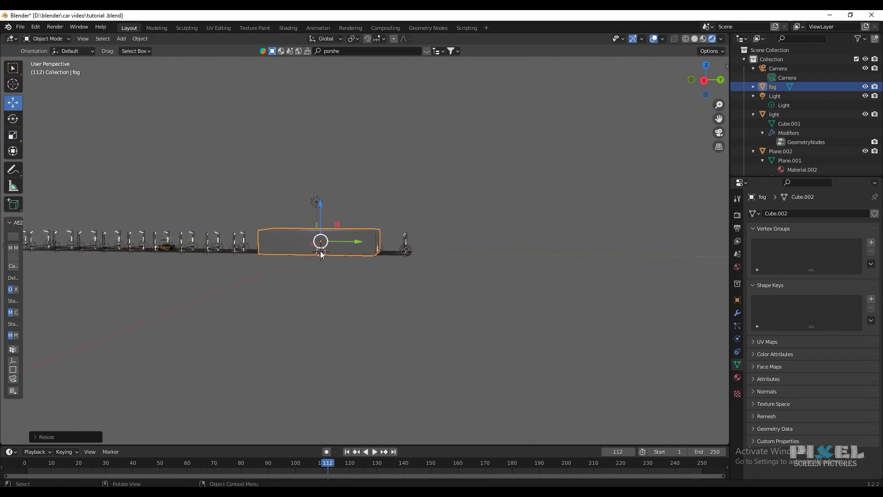
shift+middle_drag(438, 291, 464, 291)
click(14, 135)
drag(494, 278, 439, 276)
click(16, 101)
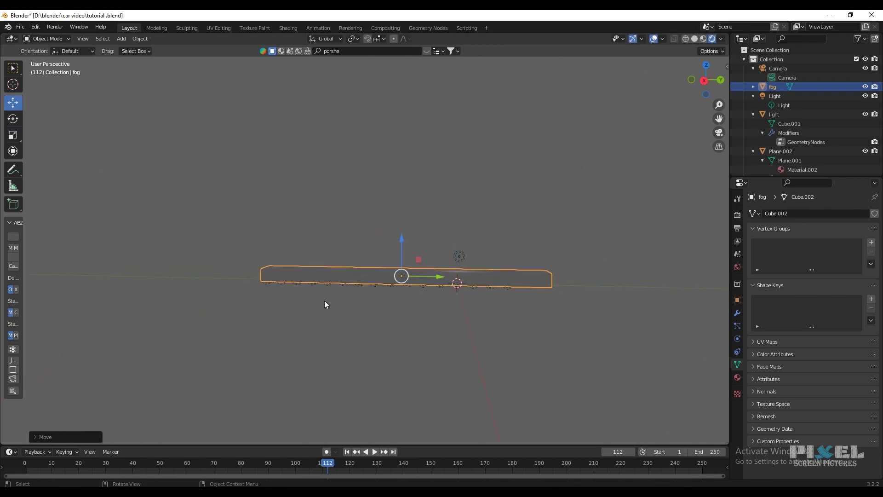
click(719, 133)
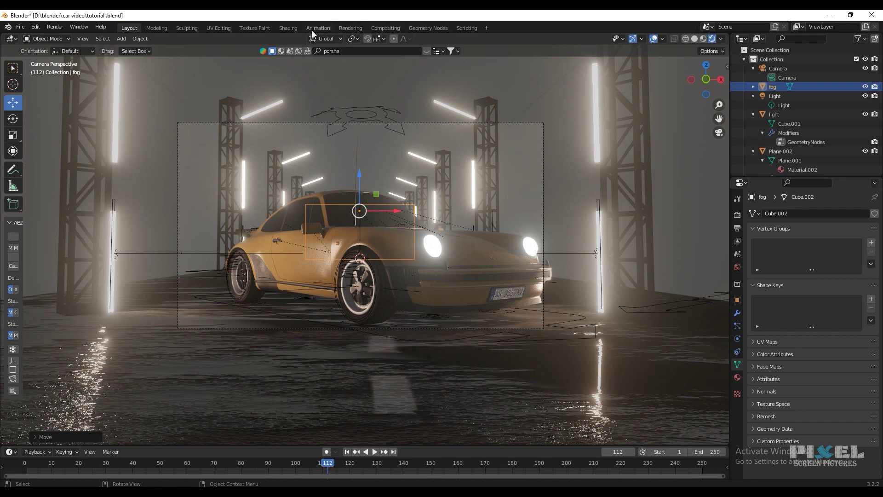
Step: In the Shading workspace, give the fog cube a new material and delete its Principled BSDF node
click(287, 28)
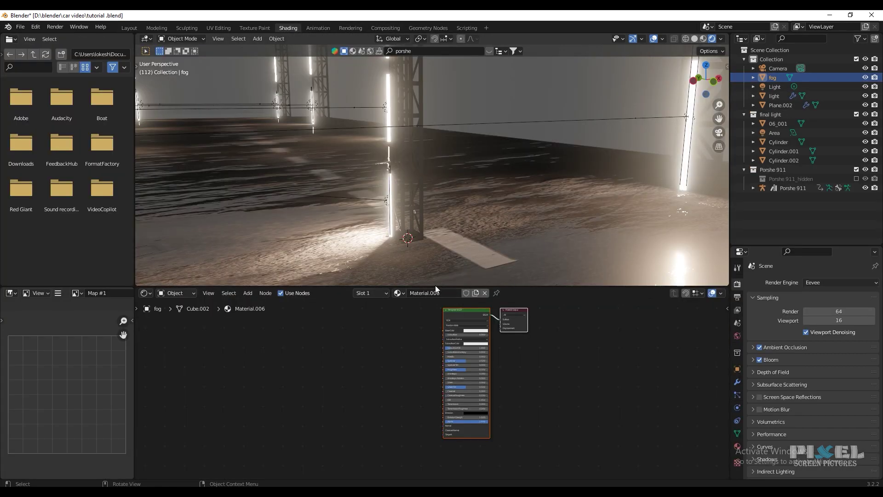
scroll(418, 330, up, 4)
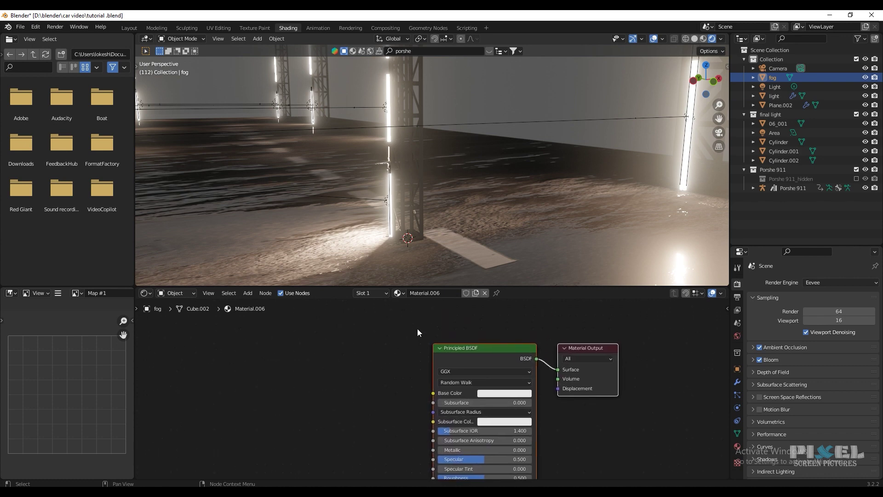
click(469, 351)
key(x)
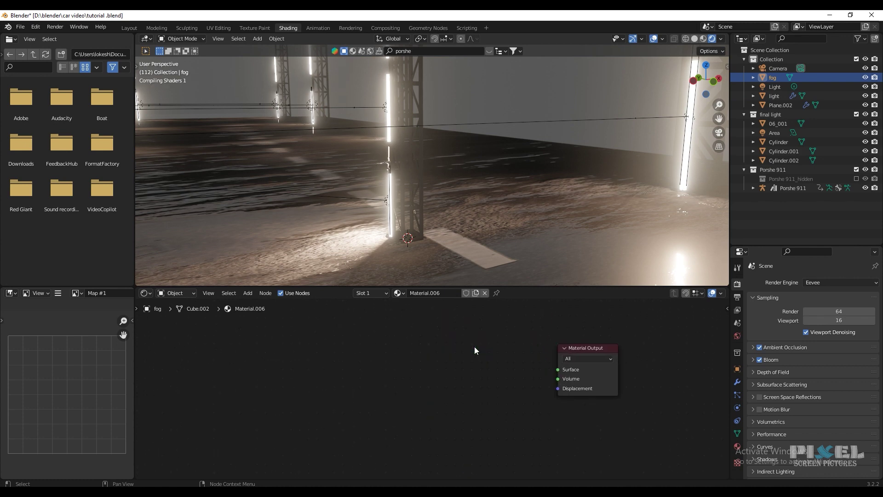
Step: Add a Volume Scatter node and connect it to the Volume input of the Material Output
key(shift+a)
click(456, 373)
text(vol)
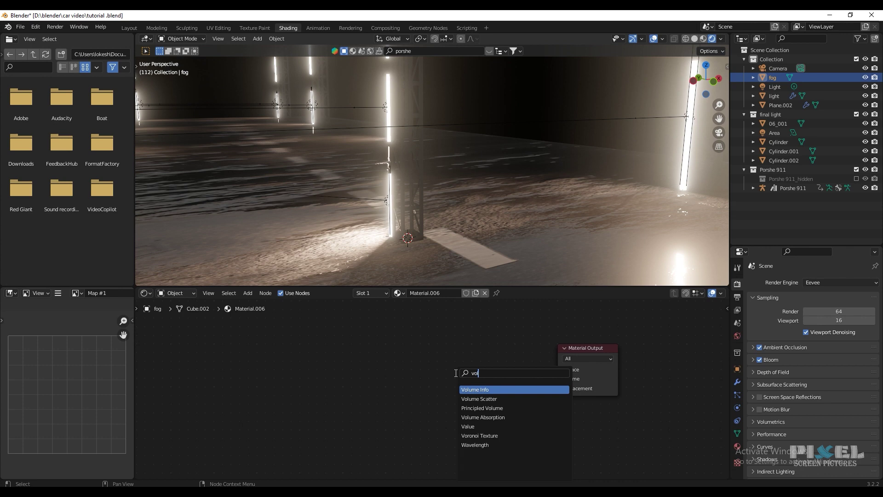
key(Down)
key(Return)
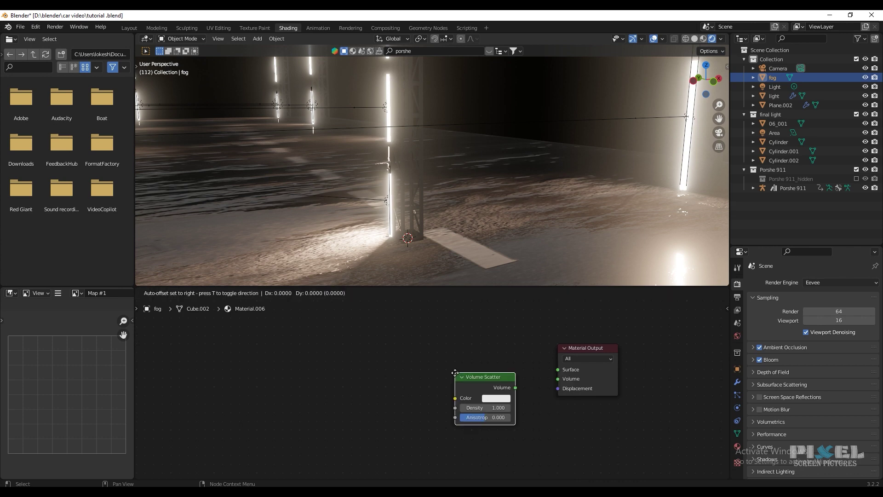
click(454, 374)
drag(519, 388, 569, 376)
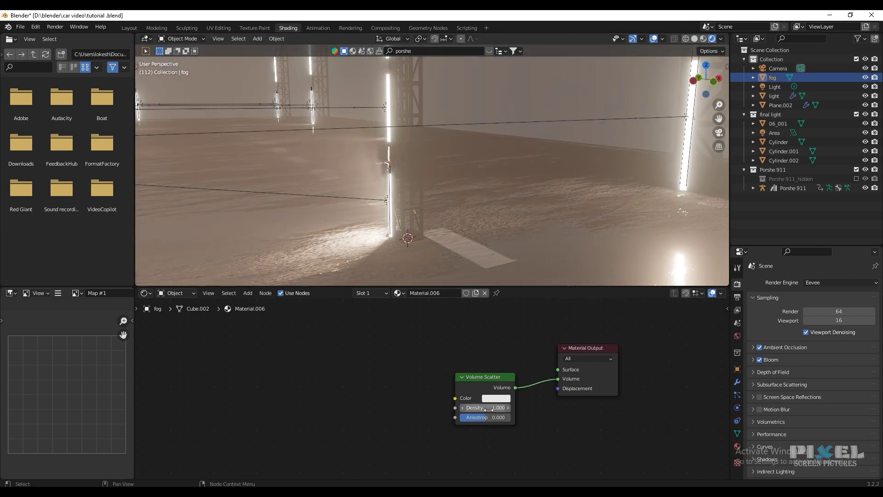
Step: Darken the Volume Scatter color to a neutral grey with a value of 0.271
click(501, 402)
click(556, 304)
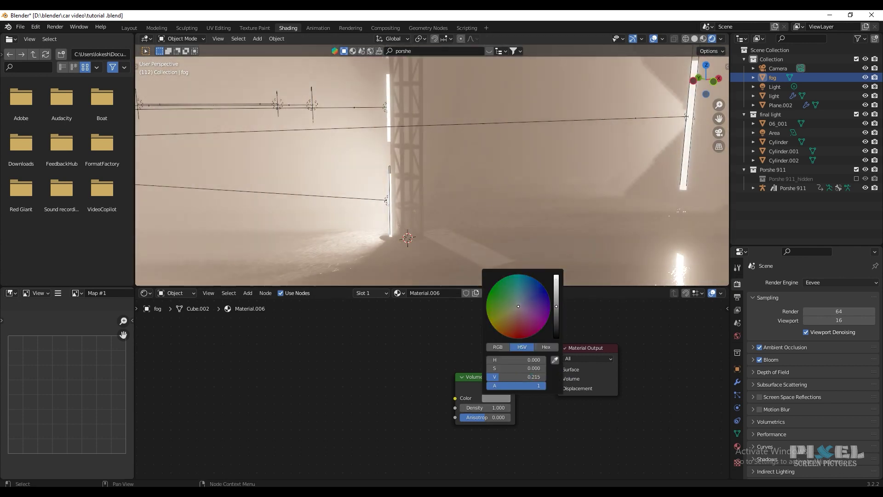
drag(556, 303, 556, 302)
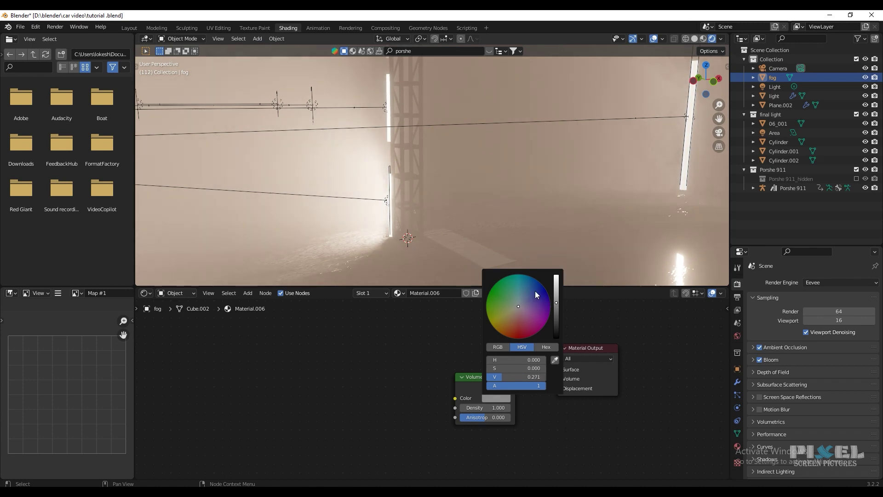
Step: Viewing through the camera, set the Volume Scatter density to 0.1 and anisotropy to 0.58
click(719, 133)
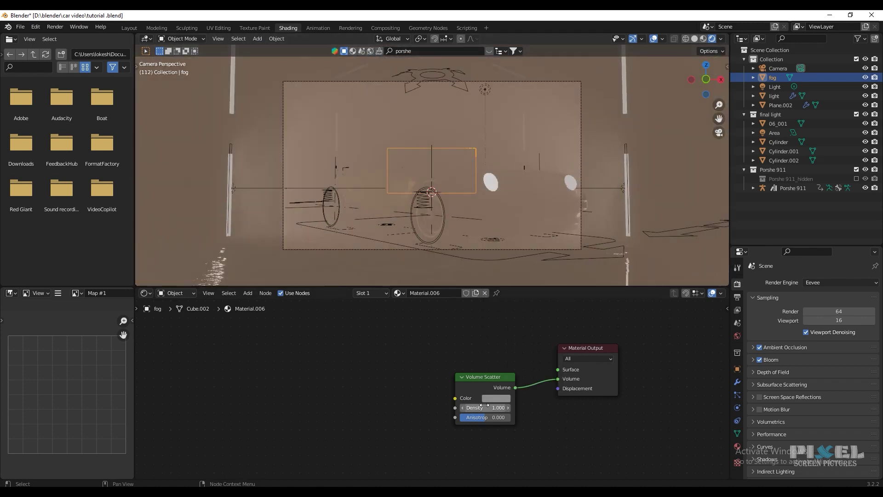
drag(479, 417, 499, 417)
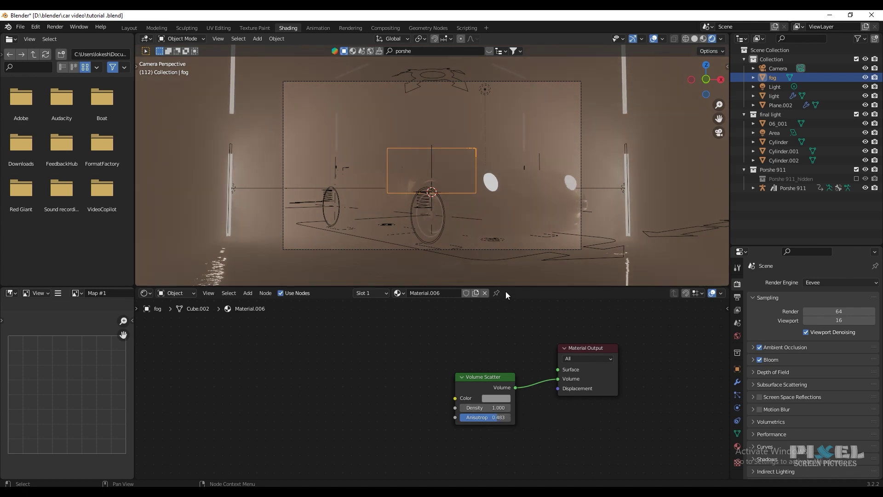
click(504, 405)
text(0)
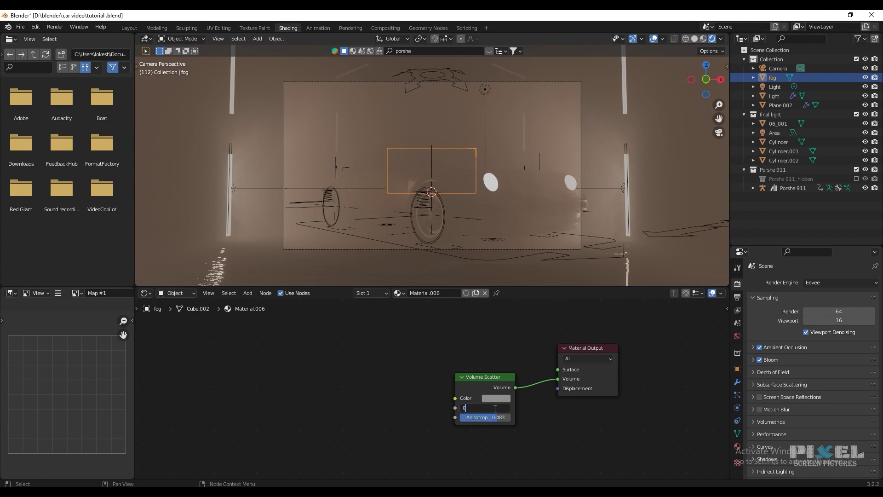
text(.1)
key(Return)
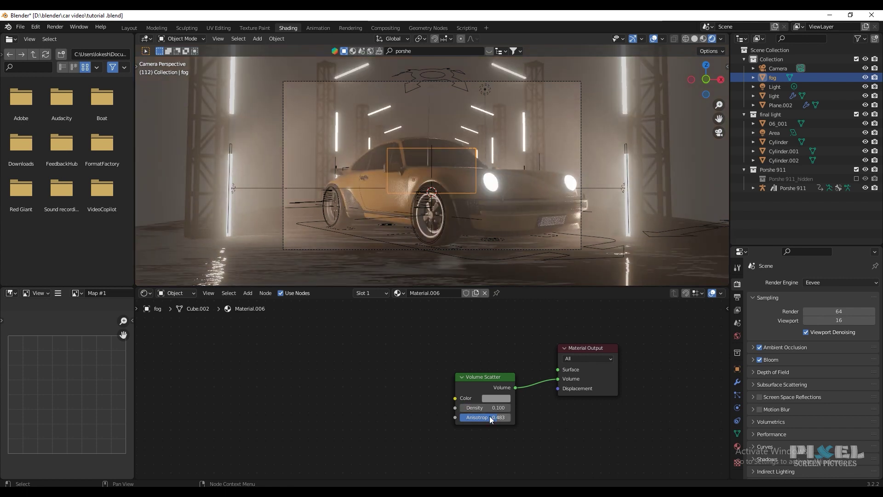
click(490, 417)
text(0.5)
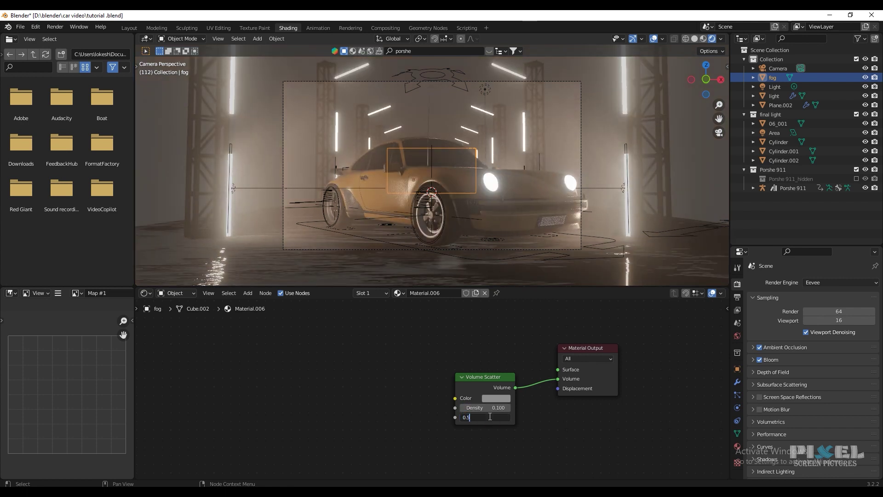
text(8)
key(Return)
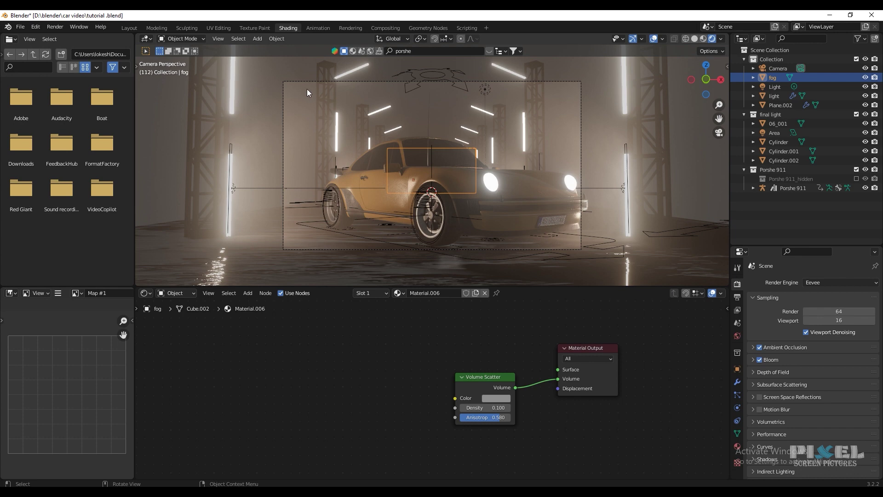
Step: Save the file and add a point light in the Layout workspace
key(ctrl+s)
click(130, 28)
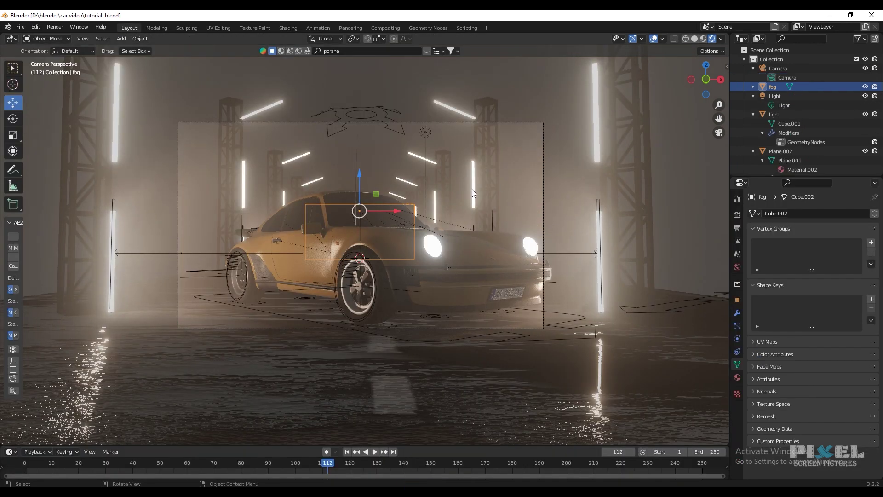
key(shift+a)
mouse_move(473, 303)
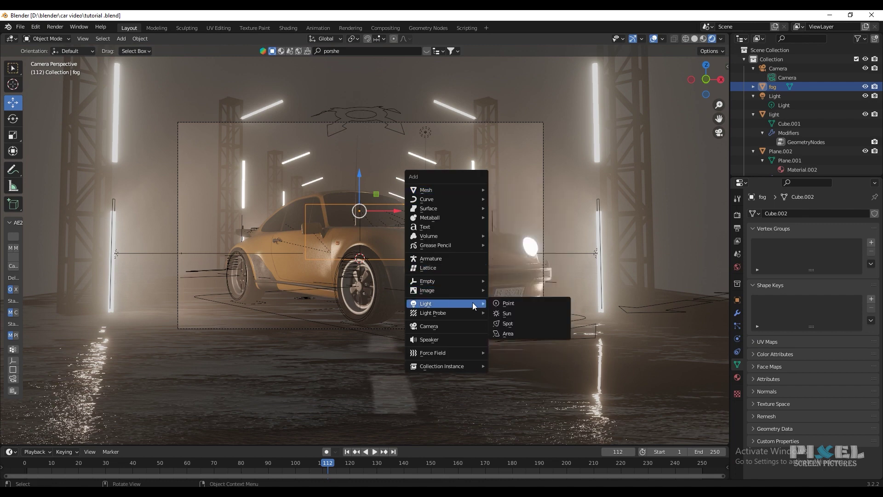
click(509, 303)
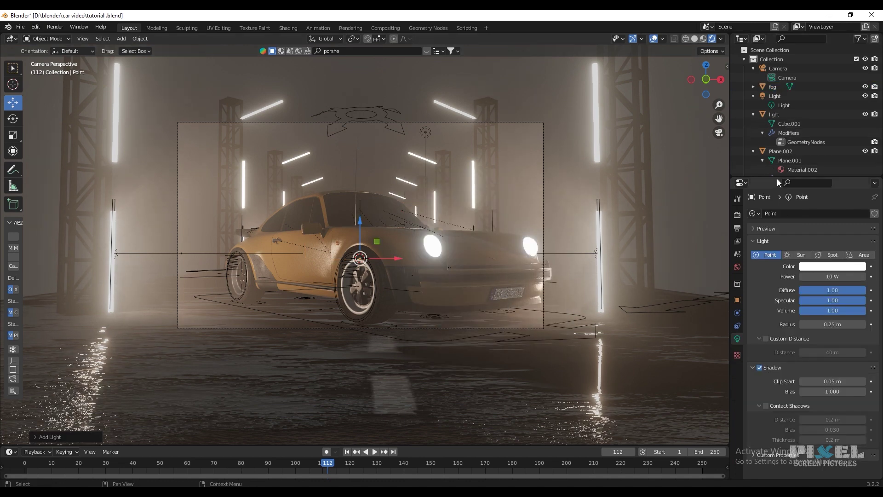
Step: Enlarge the outliner and collapse the expanded objects in the main Collection
drag(777, 177, 772, 272)
click(753, 151)
click(753, 114)
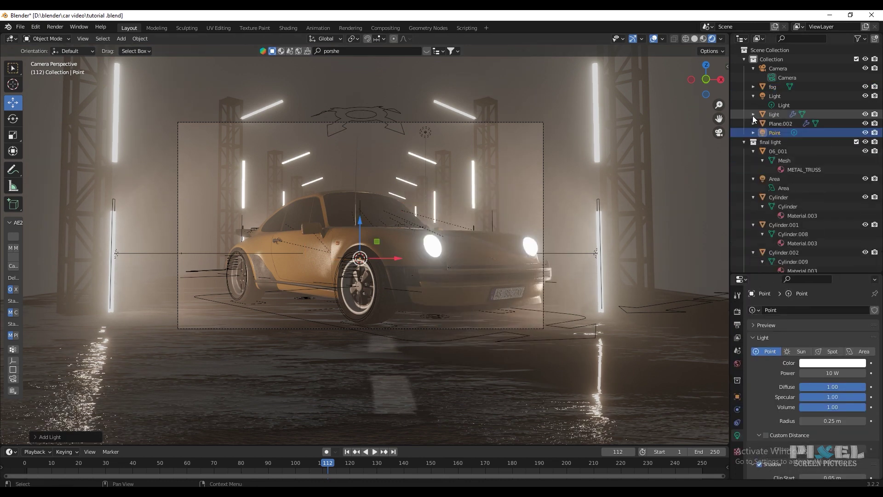
click(754, 86)
click(753, 87)
click(754, 69)
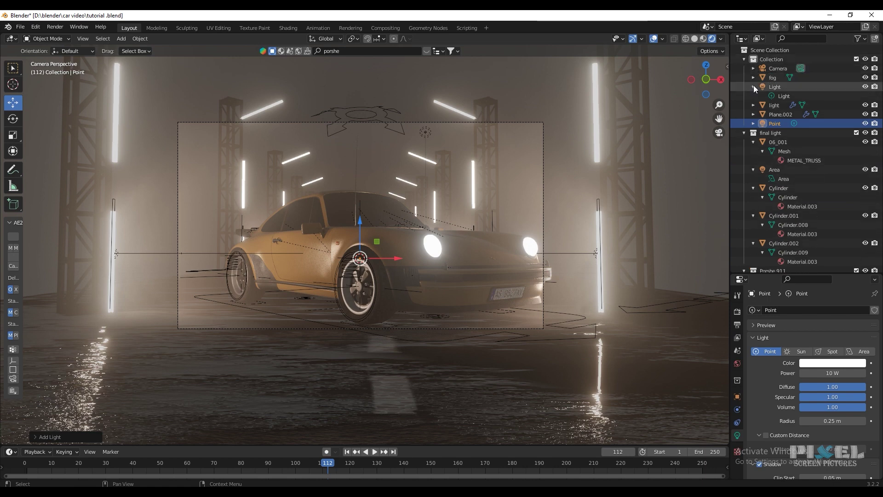
click(753, 86)
Step: Delete the old 1000 W point light named Light and select the new Point light
click(769, 87)
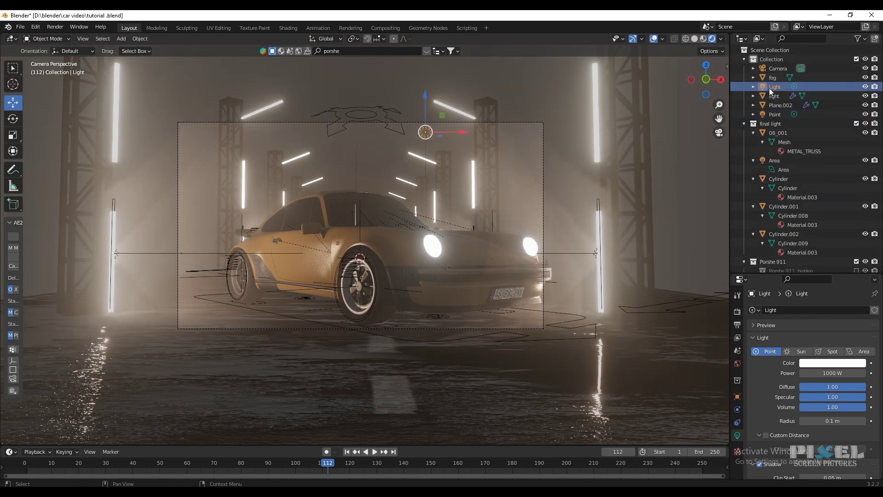
key(x)
click(772, 105)
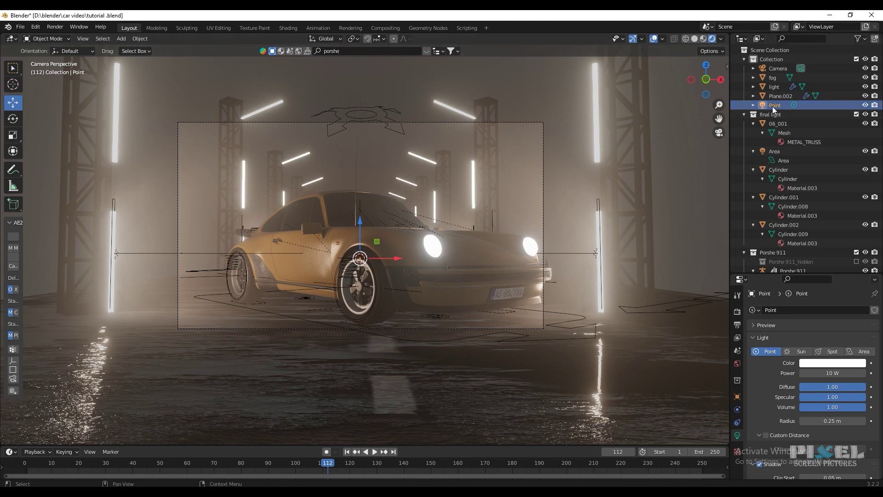
Step: Collapse the Porshe 911 and final light collections, and exclude final light from the view layer
click(744, 253)
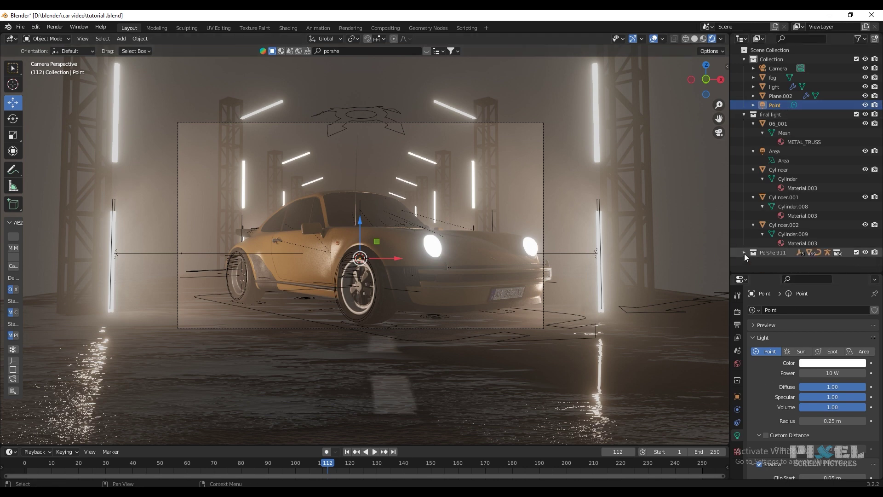
click(744, 114)
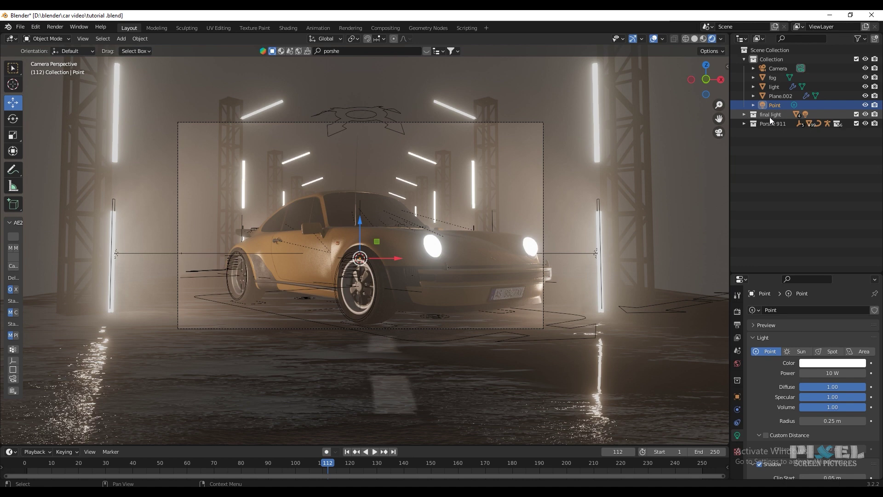
click(769, 116)
click(856, 114)
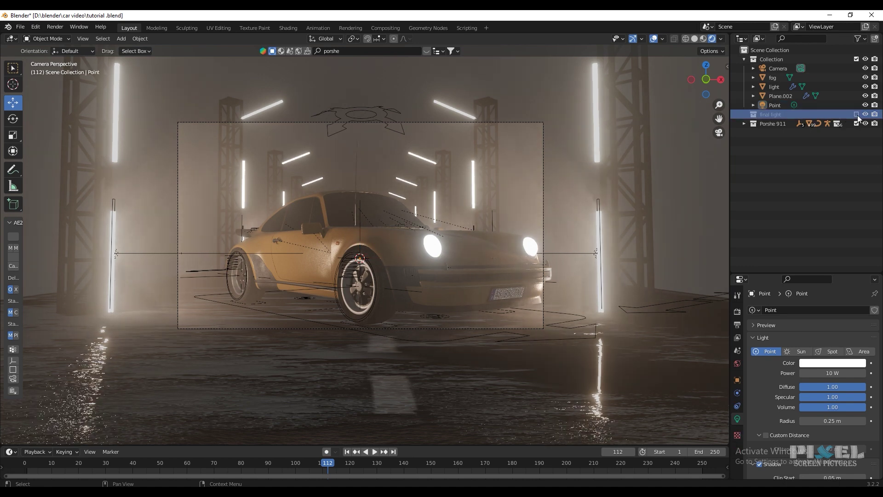
Step: Select the Point light, enlarge its properties area, and set its color to light blue with saturation about 0.703
click(775, 105)
drag(767, 273, 766, 171)
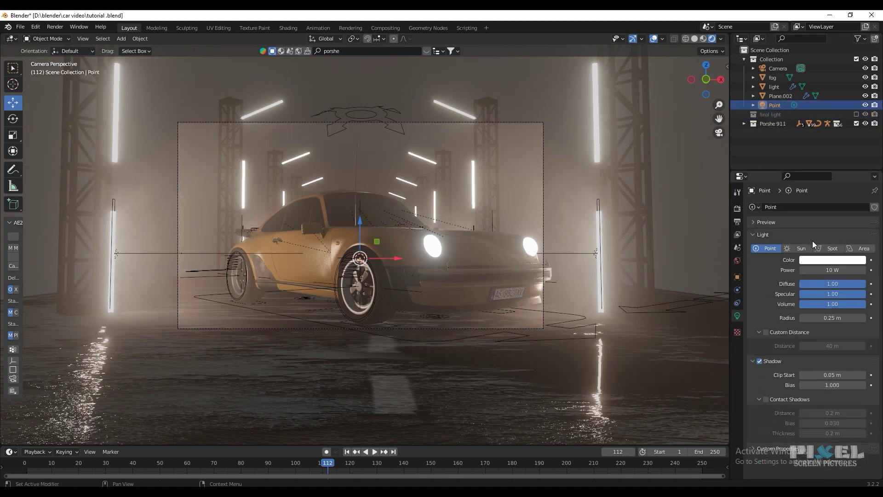
click(833, 260)
drag(820, 170, 830, 160)
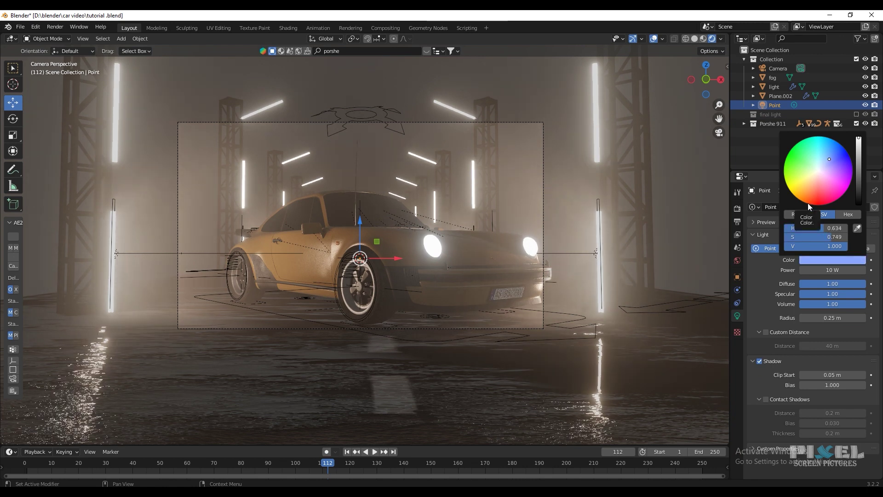
click(824, 157)
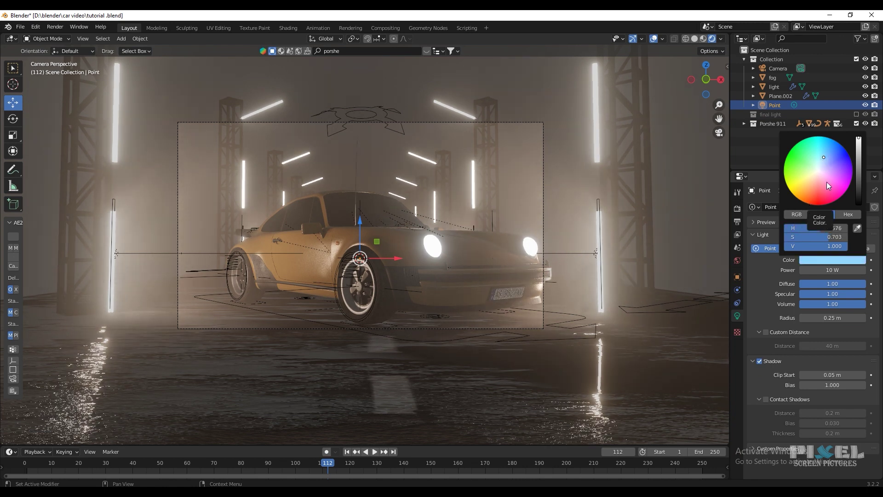
Step: Set the point light's power to 12000 W and radius to 9.8 m, and collapse its Shadow settings
click(829, 270)
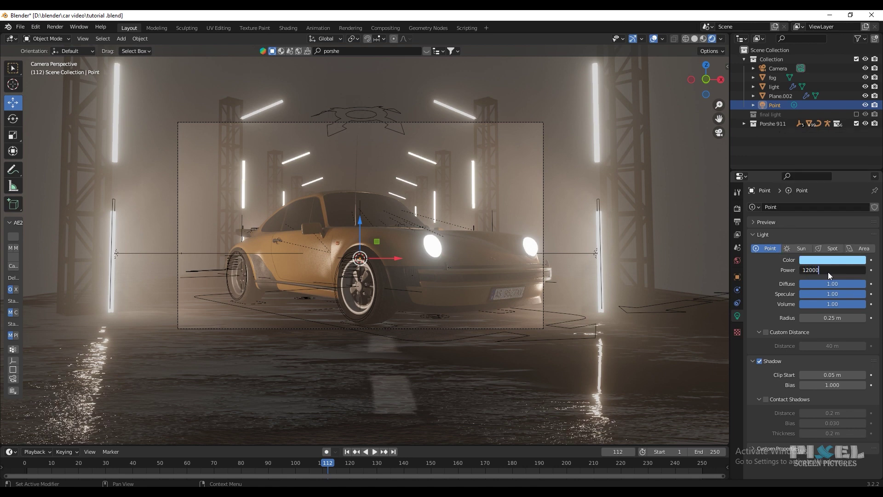
key(Return)
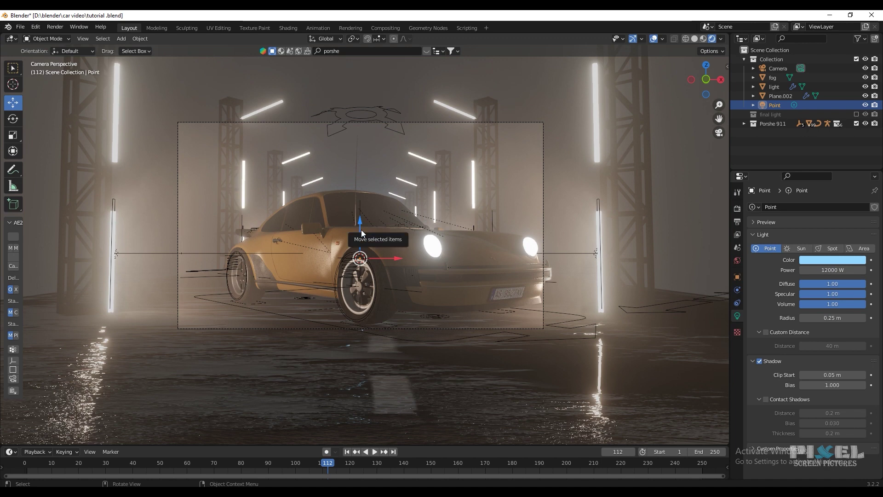
click(832, 319)
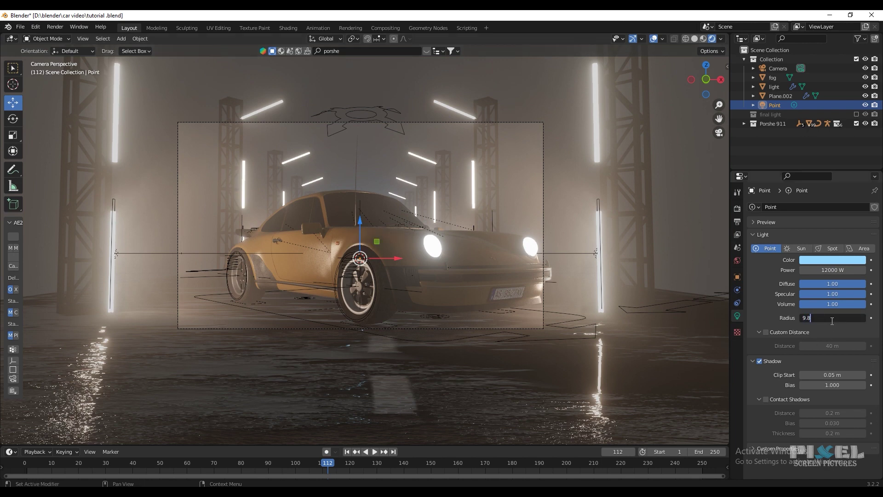
text(9.8)
key(Return)
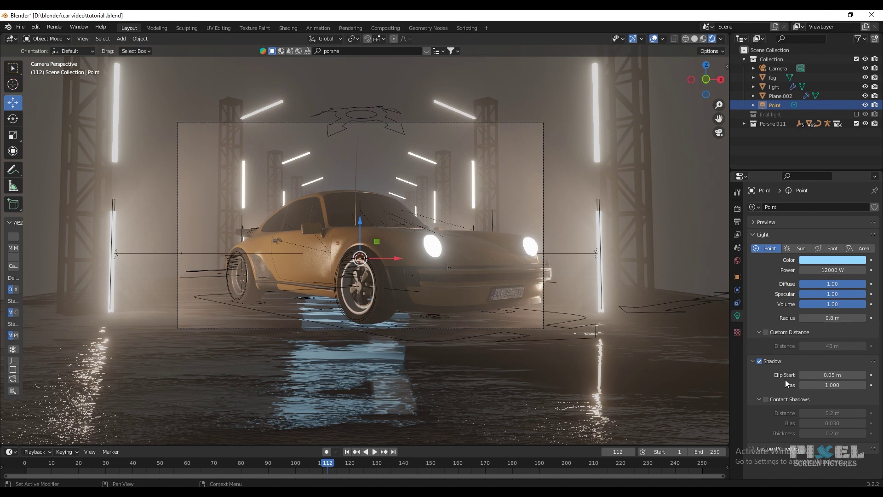
click(753, 361)
Step: Raise the point light above the truss towers and move it along the road toward the car
drag(363, 220, 488, 136)
middle_drag(609, 176, 525, 178)
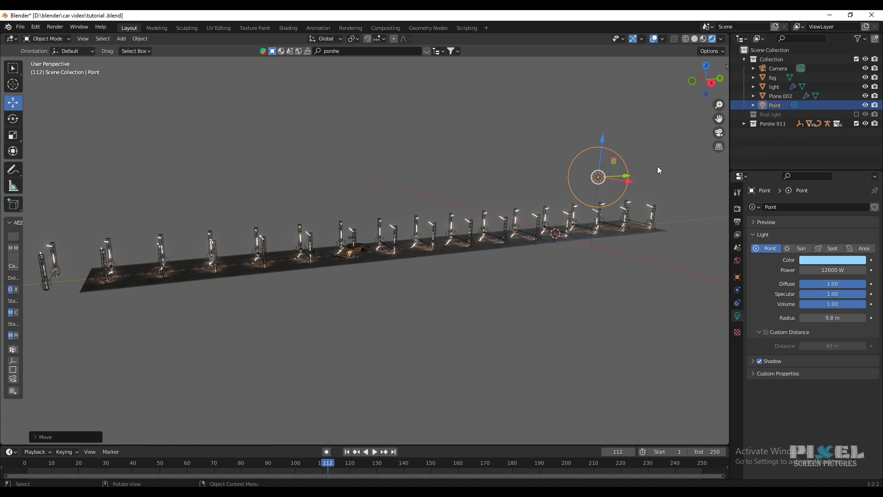
middle_drag(657, 167, 632, 209)
drag(628, 213, 468, 212)
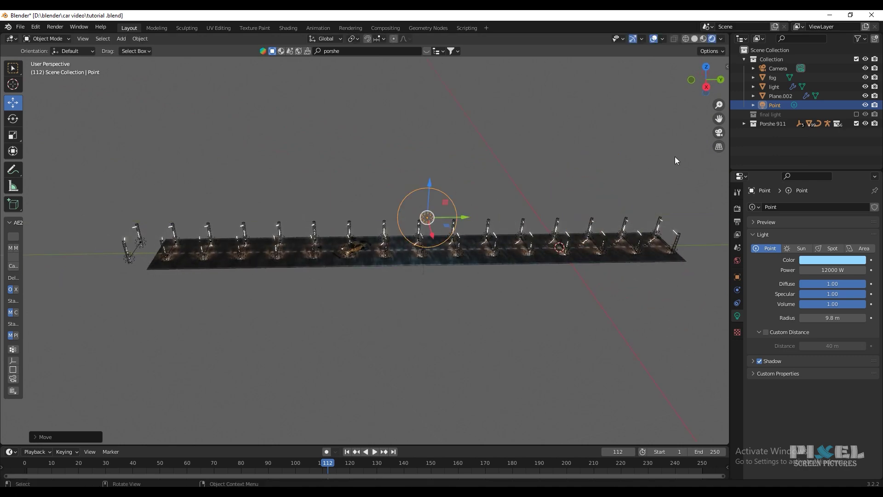
Step: In the camera view, lower the point light and shift it slightly inward, beside the front right tower
click(719, 133)
scroll(559, 142, down, 3)
scroll(554, 134, up, 2)
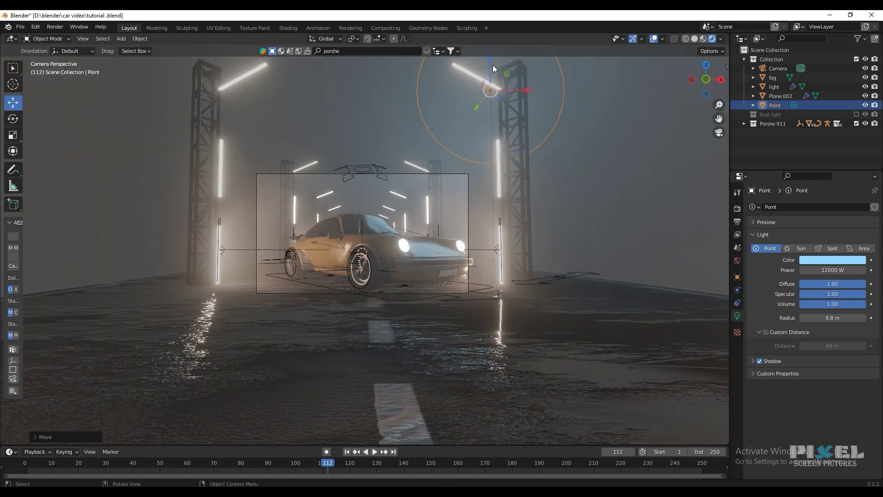
drag(491, 68, 491, 109)
mouse_move(503, 140)
mouse_down()
mouse_move(455, 107)
mouse_move(508, 87)
mouse_move(503, 142)
mouse_up()
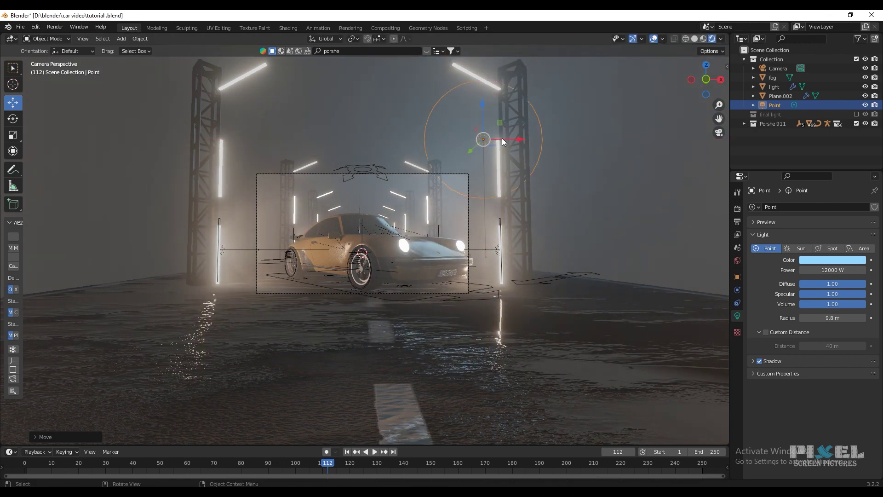
Step: Duplicate the point light and place the copy about 38 m across the road, beside the front left tower
key(shift+d)
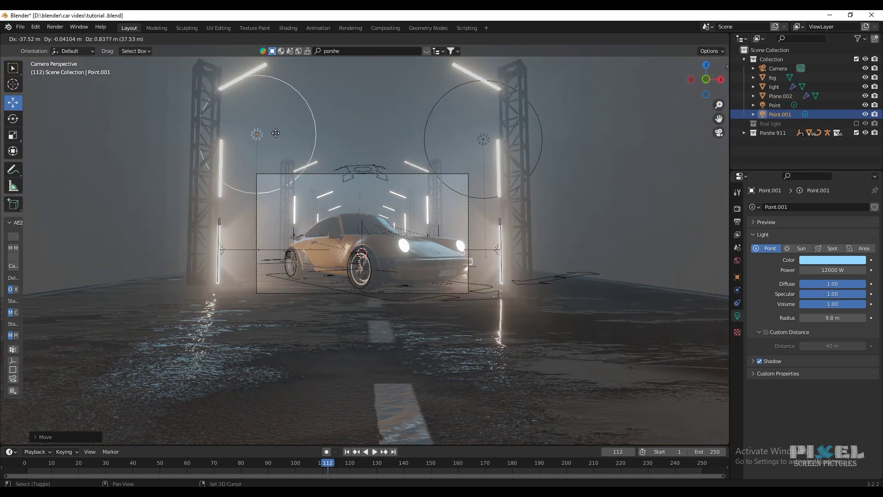
click(275, 150)
scroll(299, 153, up, 2)
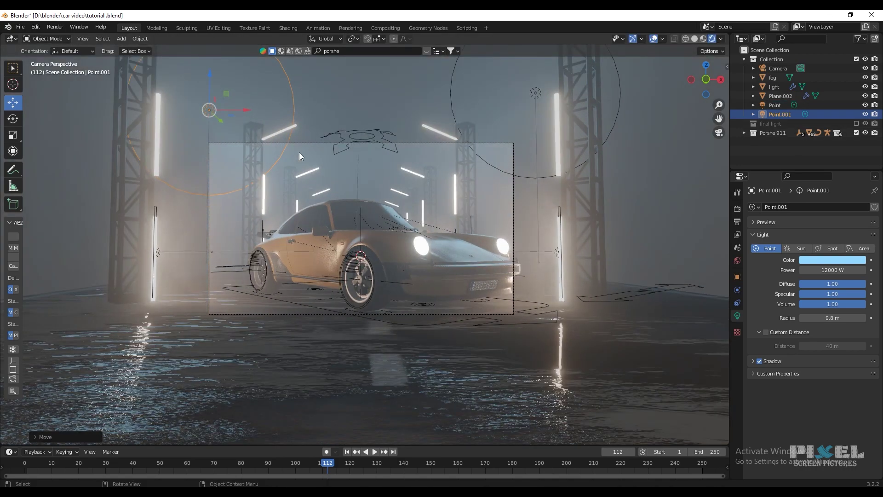
shift+middle_drag(299, 153, 318, 186)
Step: Adjust the duplicated light vertically until it sits roughly level with the original light
key(g)
key(z)
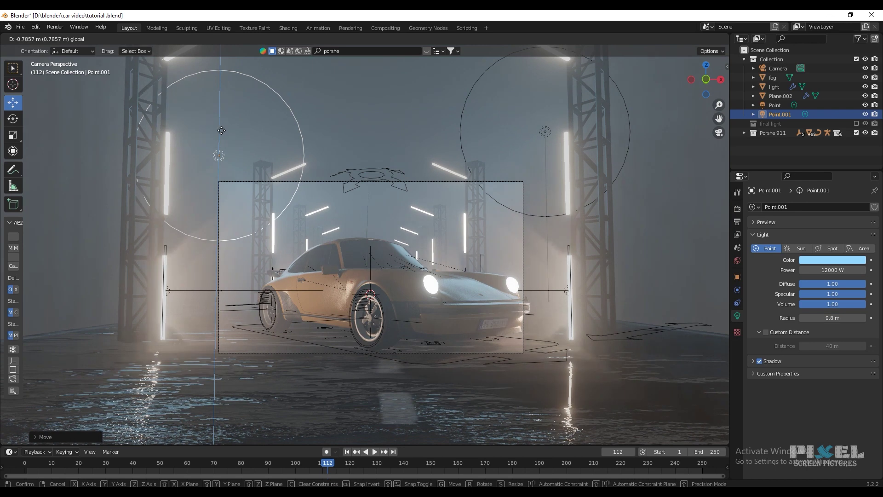
click(225, 120)
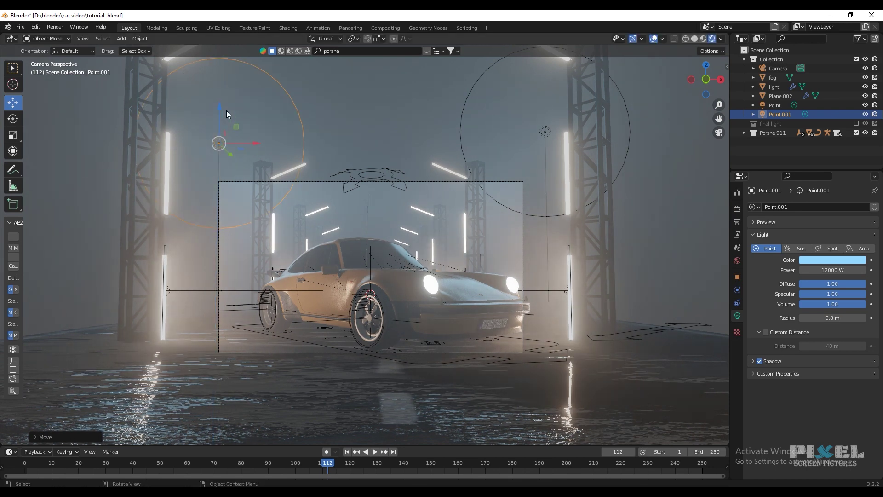
key(g)
key(z)
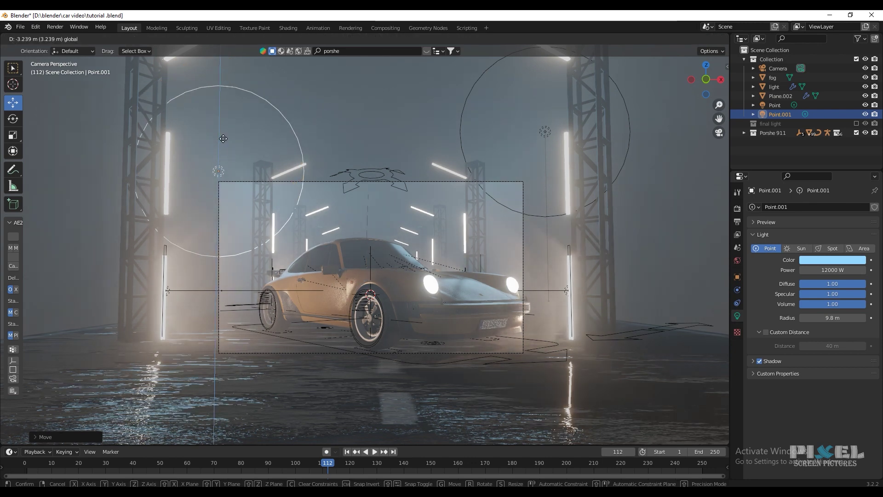
click(226, 108)
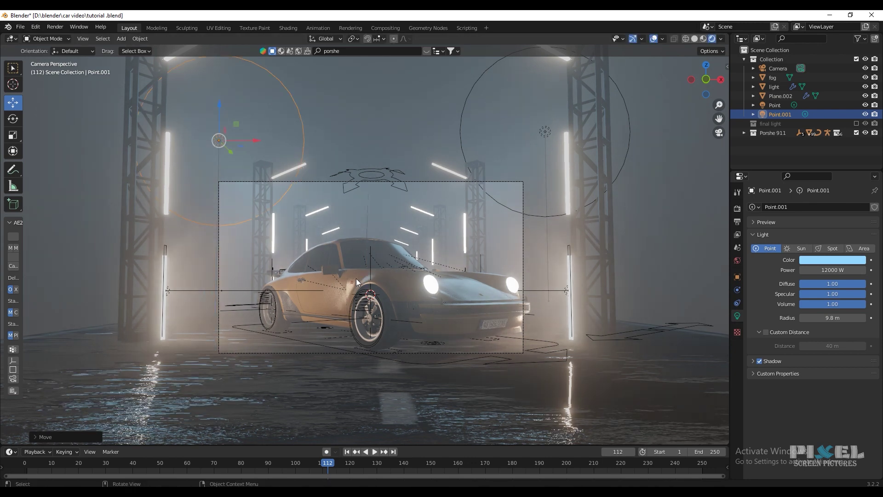
Step: In the render color management settings, set the Look to Very High Contrast
scroll(364, 279, up, 3)
shift+middle_drag(379, 280, 397, 215)
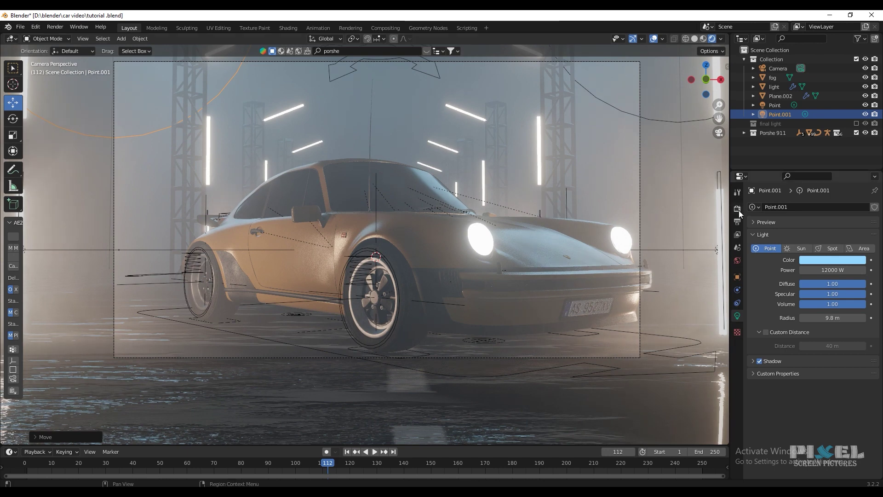
click(738, 209)
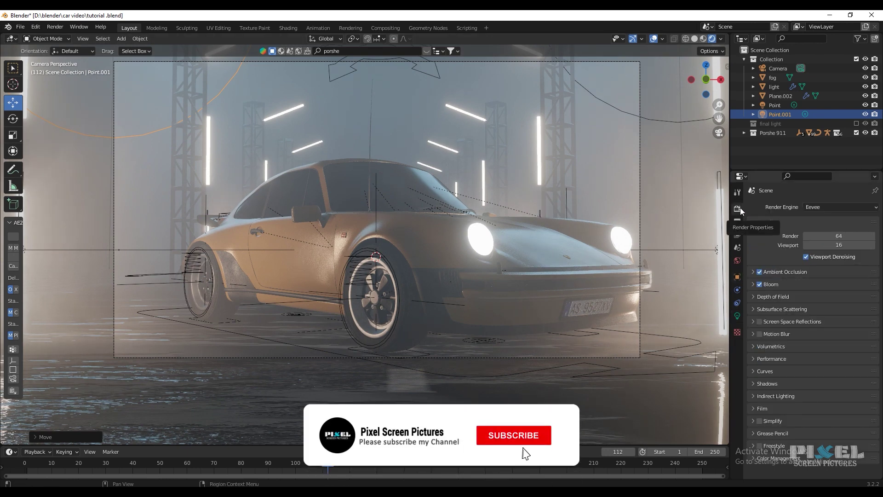
click(757, 459)
scroll(820, 400, down, 4)
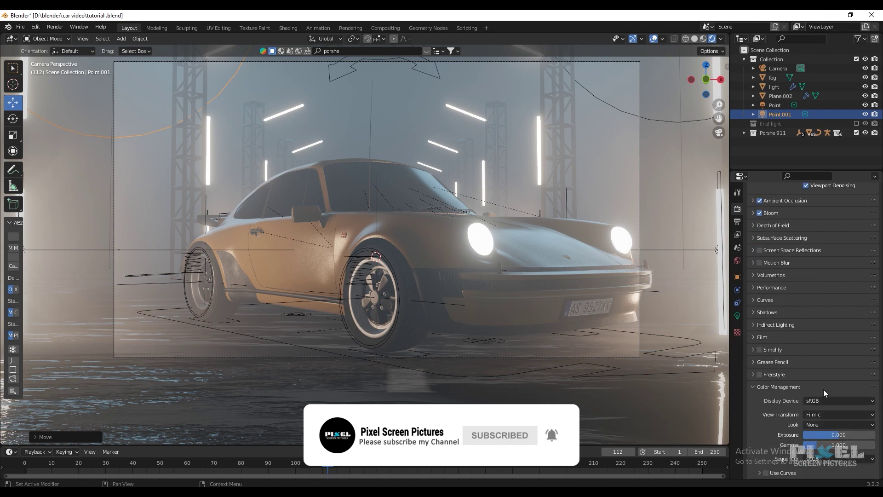
click(830, 424)
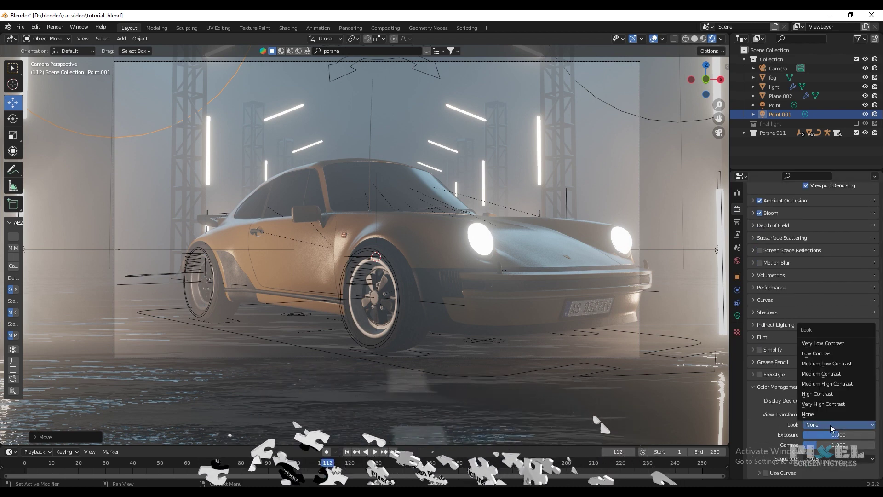
click(824, 406)
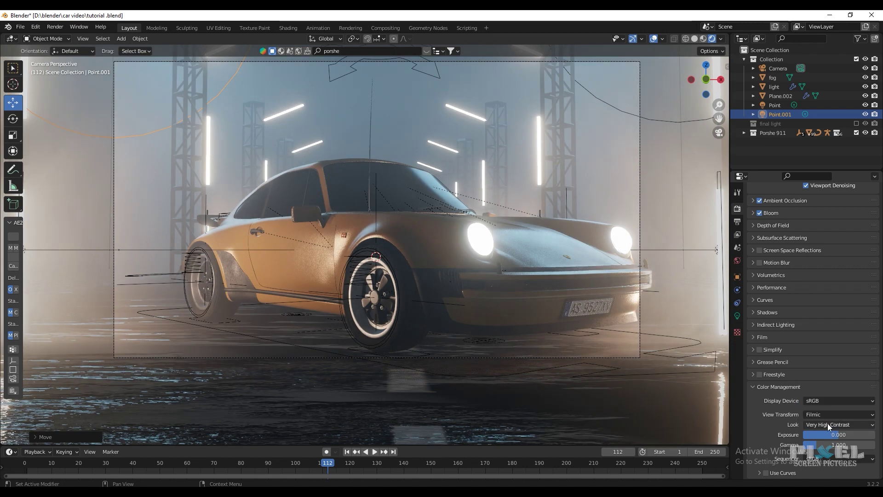
Step: Try the High Contrast look, and return the Look to Very High Contrast
click(827, 423)
click(828, 394)
click(840, 424)
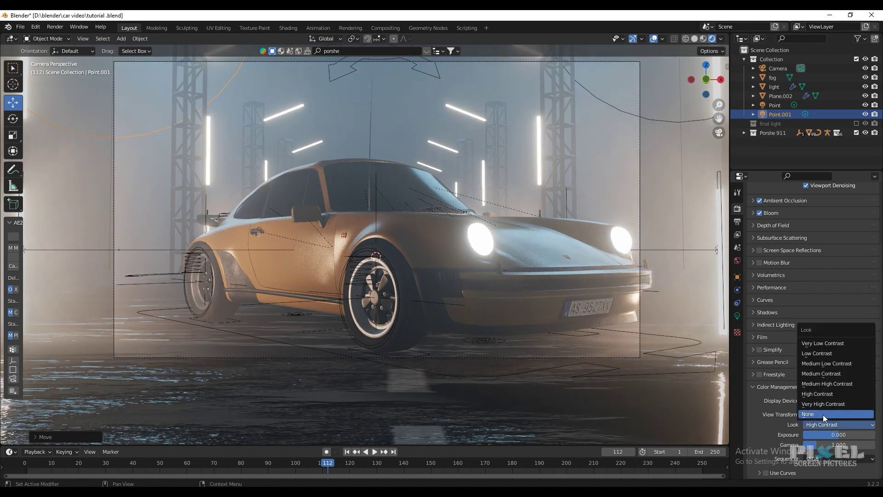
click(821, 405)
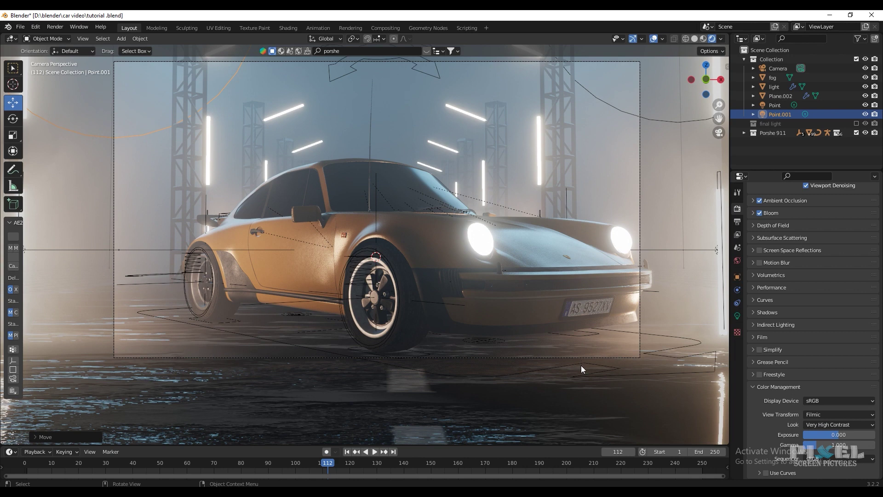
Step: Change the World background color to a dark muted blue with hue about 0.603 and saturation about 0.471, and select the road plane
click(738, 261)
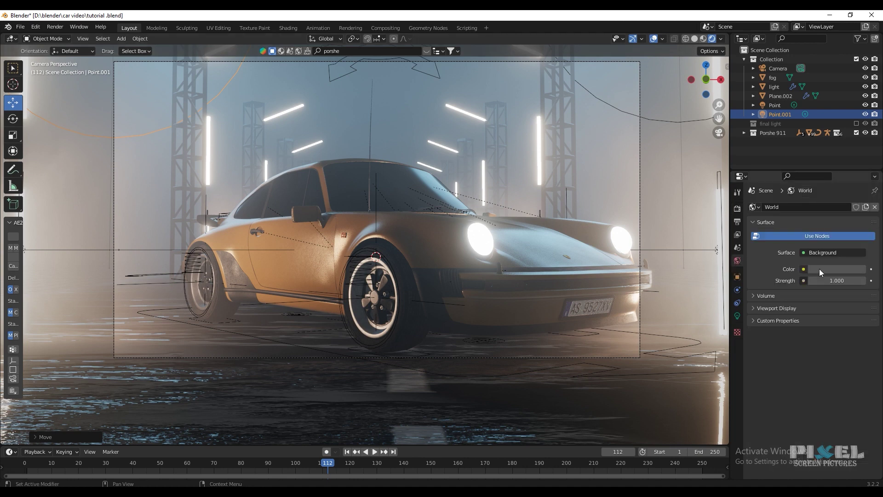
click(837, 268)
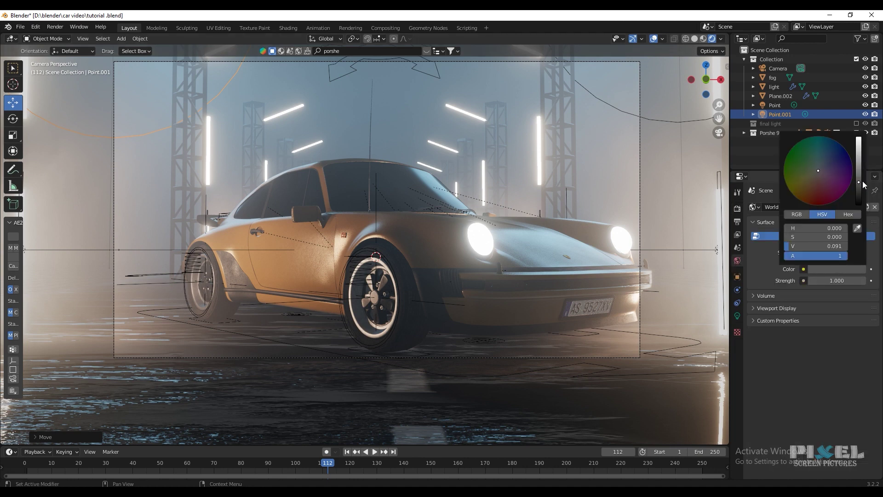
mouse_move(859, 182)
mouse_down()
mouse_move(858, 137)
mouse_move(859, 183)
mouse_up()
drag(860, 183, 858, 169)
click(826, 159)
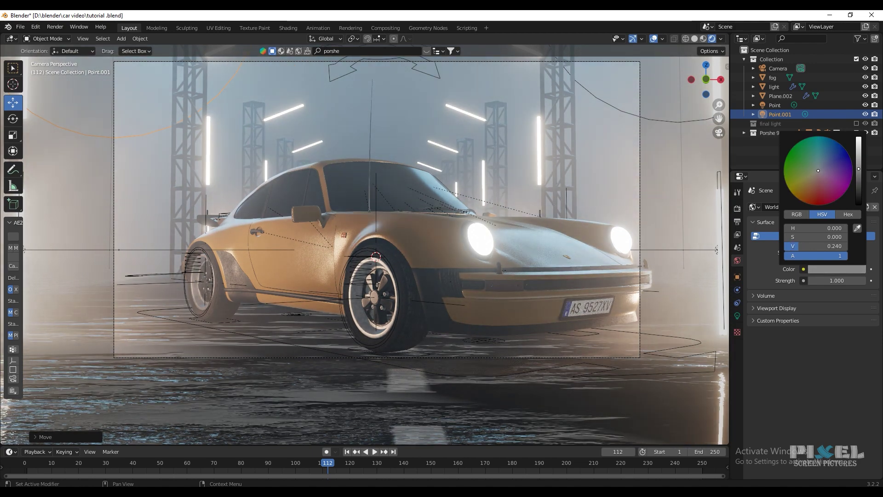
drag(826, 159, 824, 162)
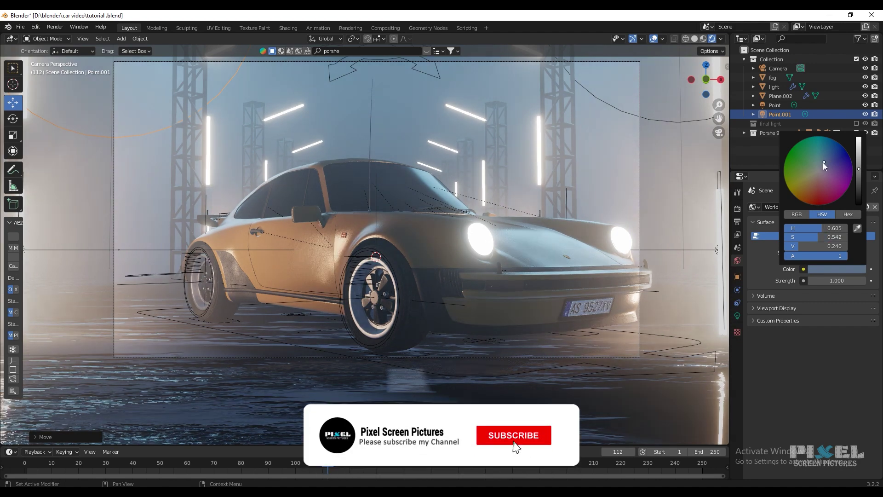
drag(858, 169, 859, 193)
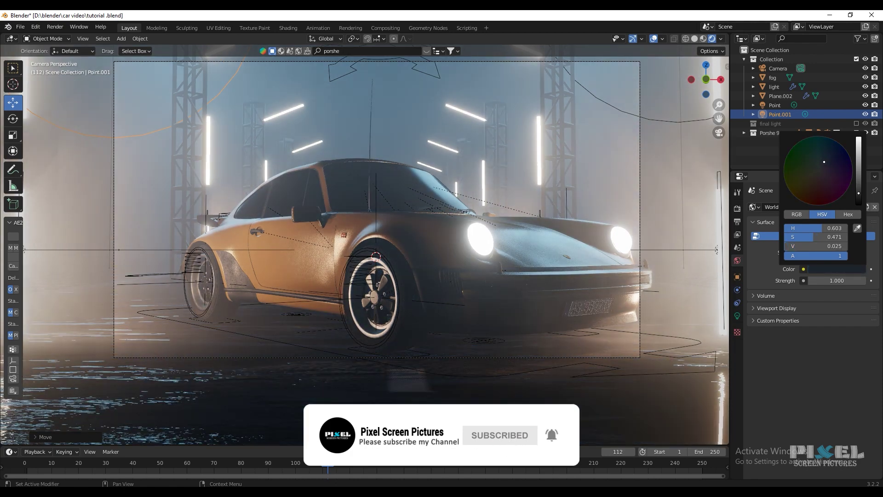
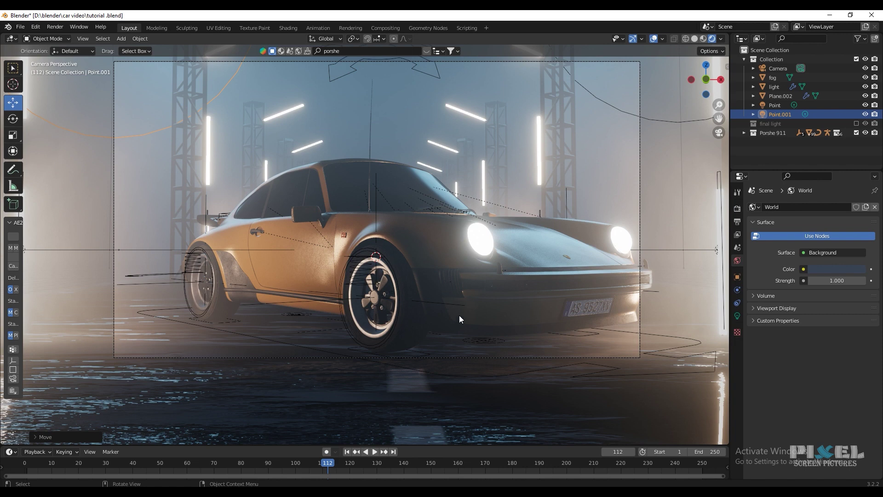
click(495, 322)
scroll(539, 232, down, 3)
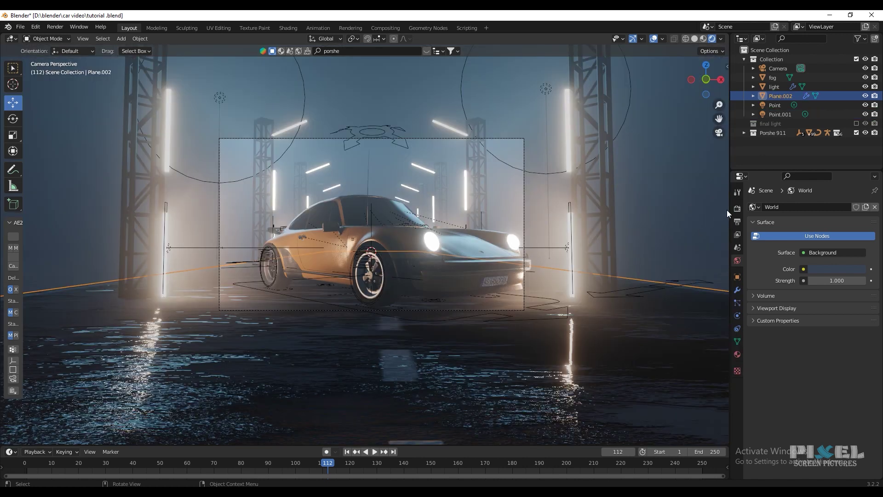